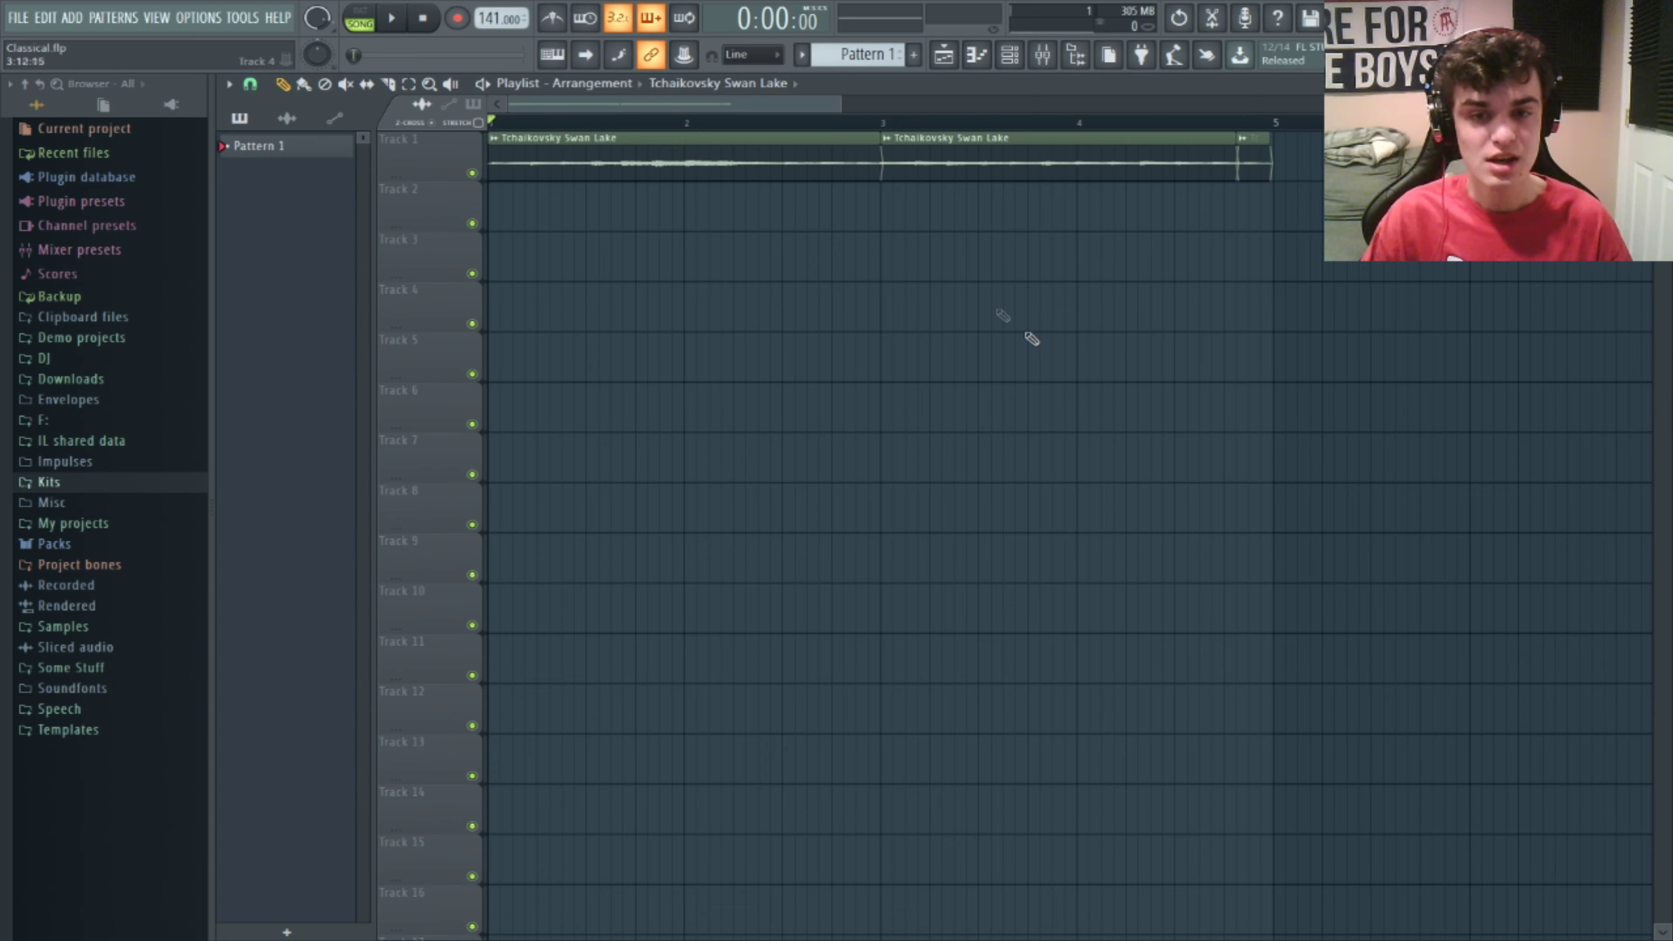
- Consolidate all the Swan Lake clips on Track 1 into one audio clip and delete the leftover muted originals
left_click_drag(841, 113, 1127, 125)
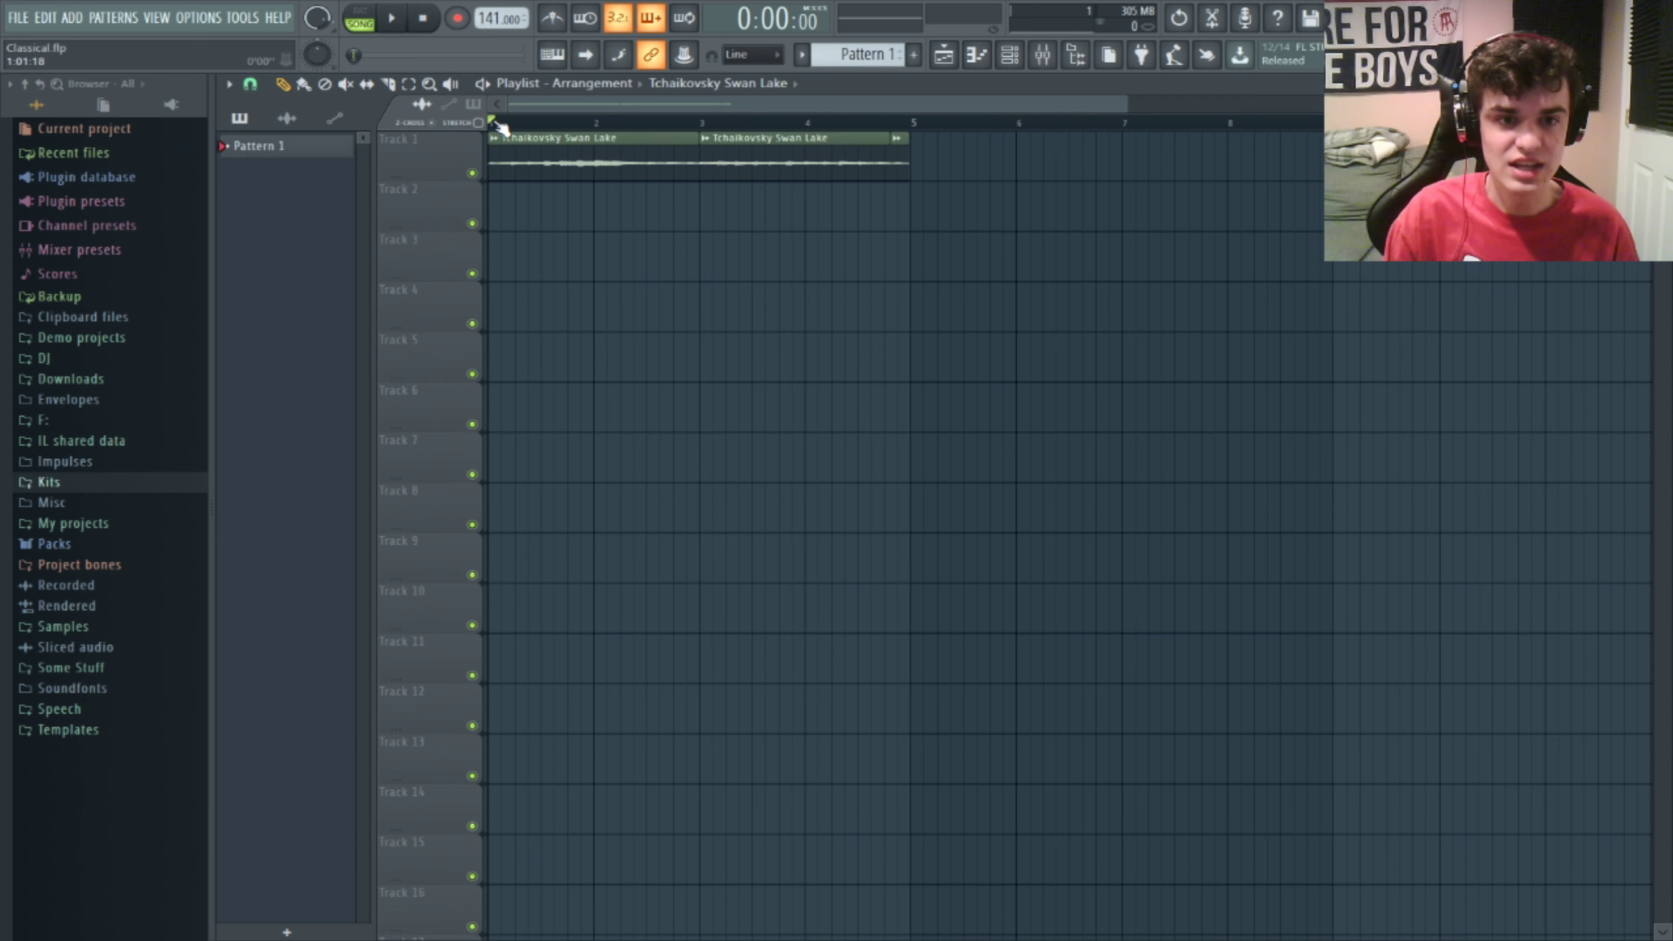
key("ctrl+a")
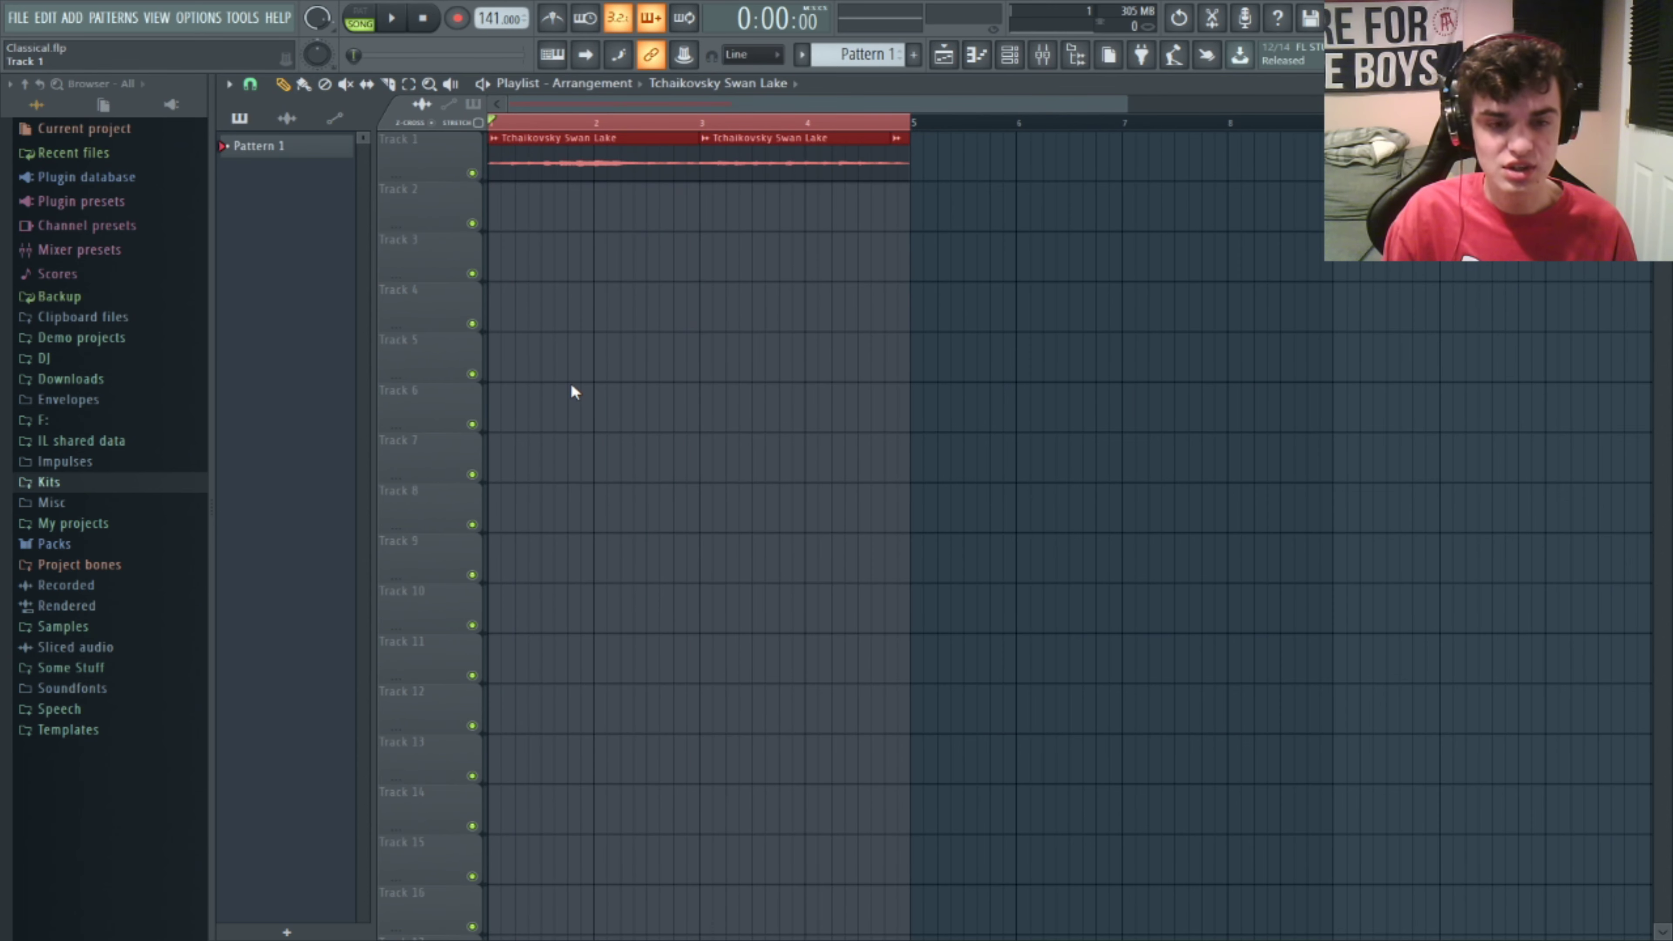
key("ctrl+r")
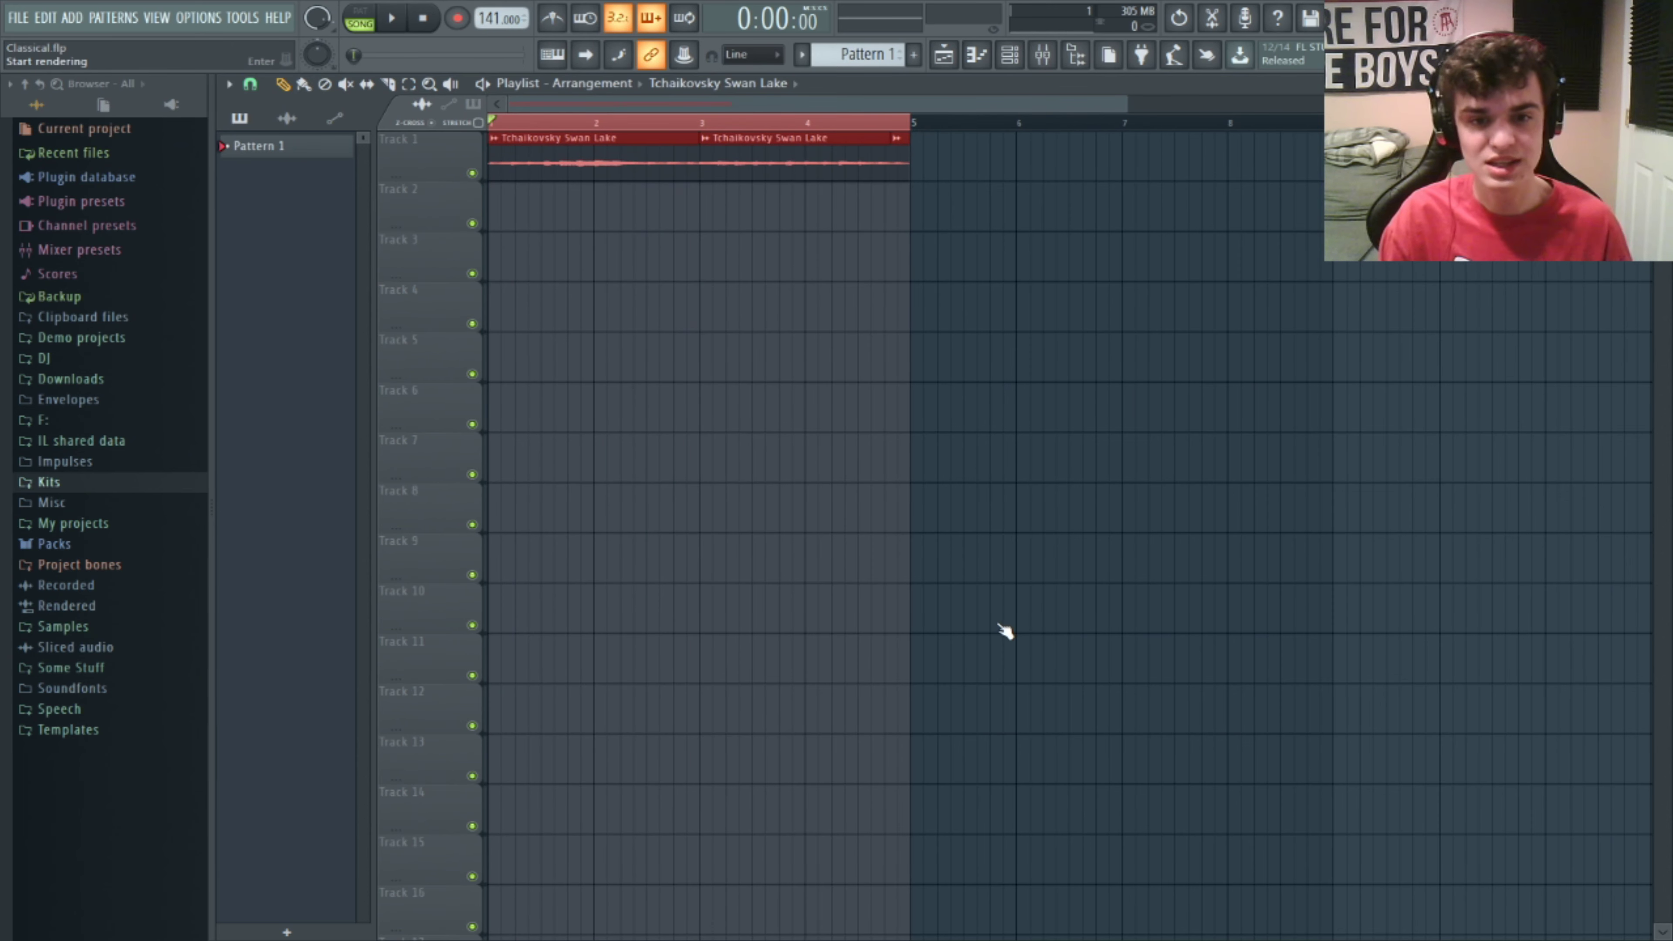
key("Return")
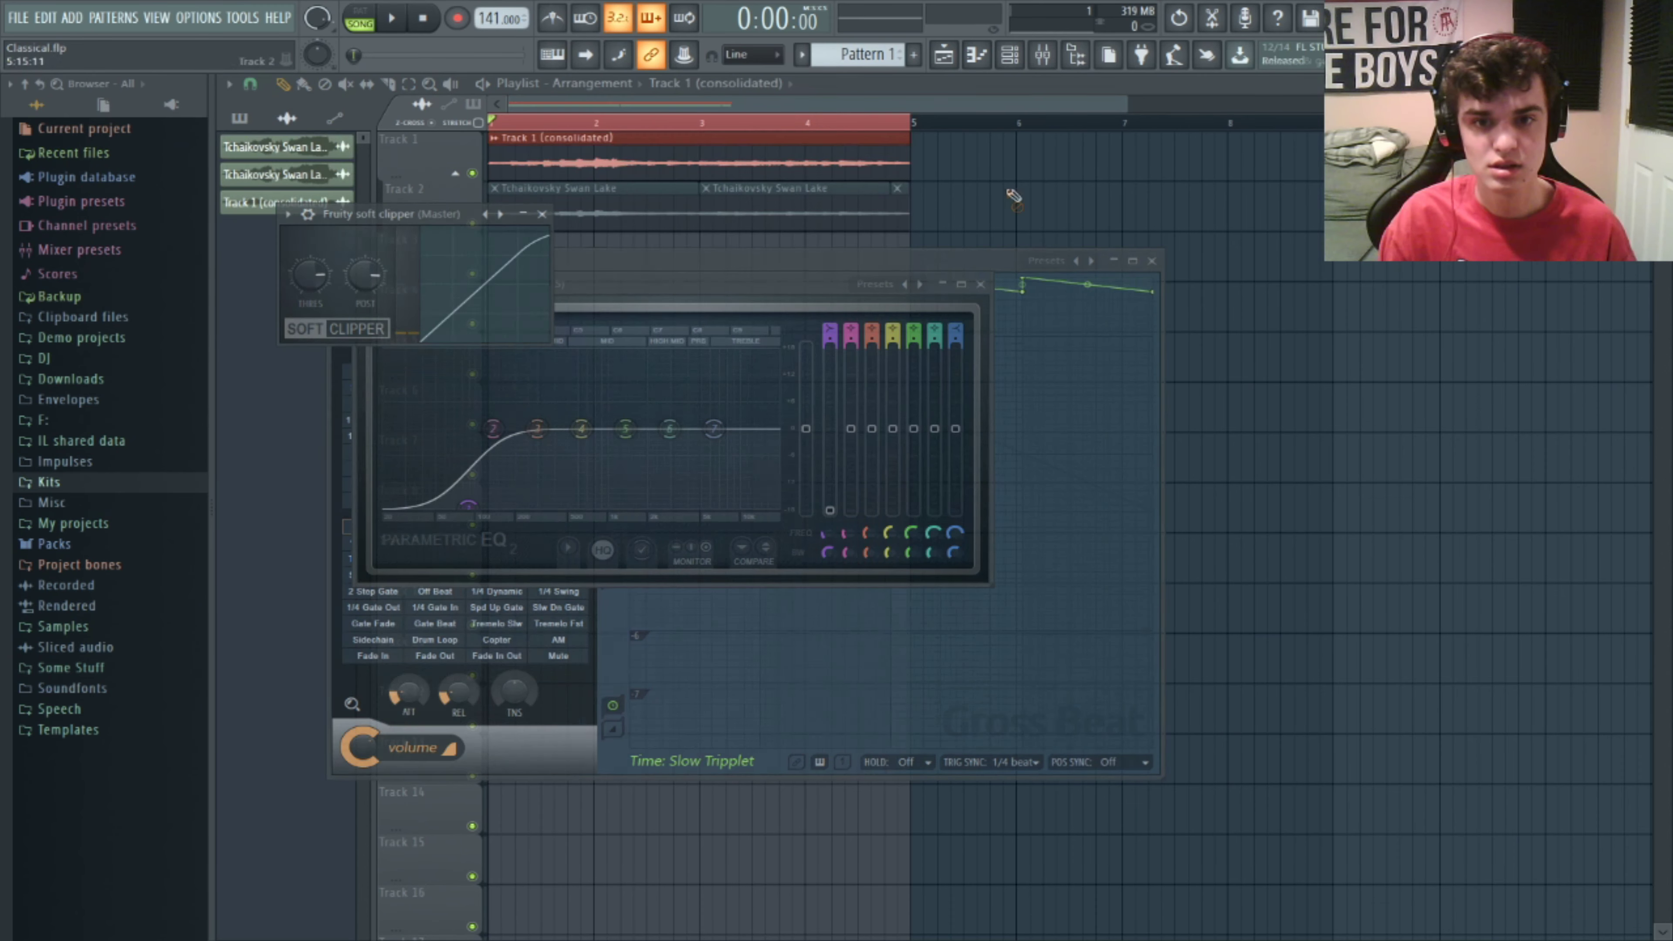
right_click(579, 207)
left_click(506, 123)
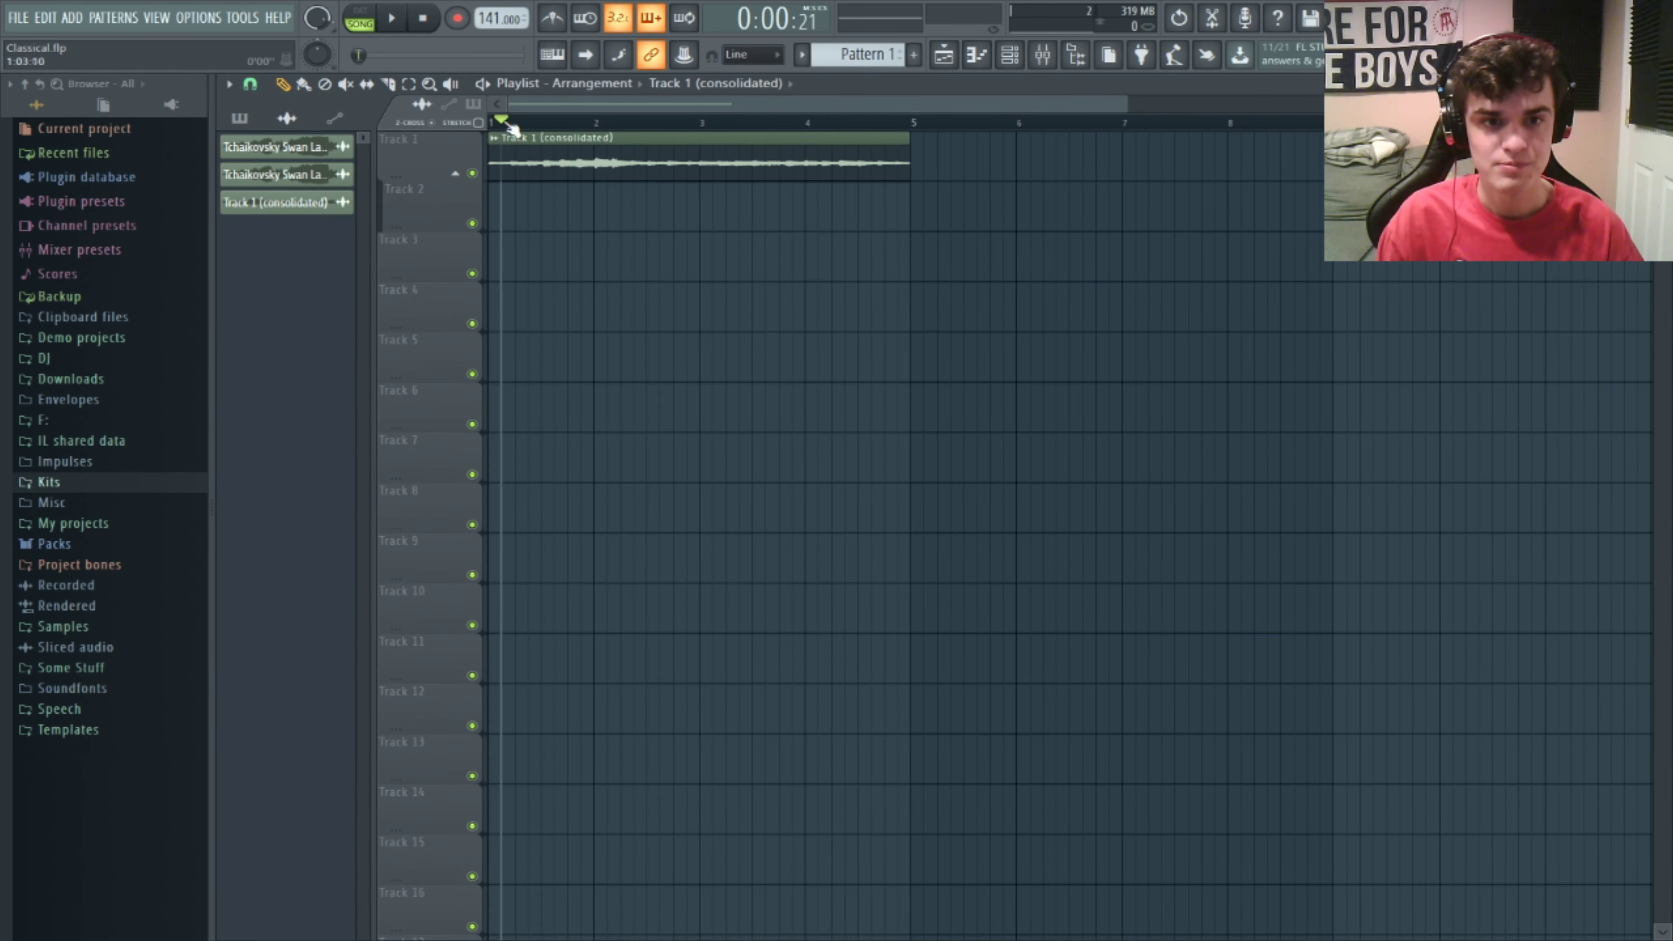
- Place Pattern 1 on Track 2 at bar 1 of the playlist
left_click(239, 118)
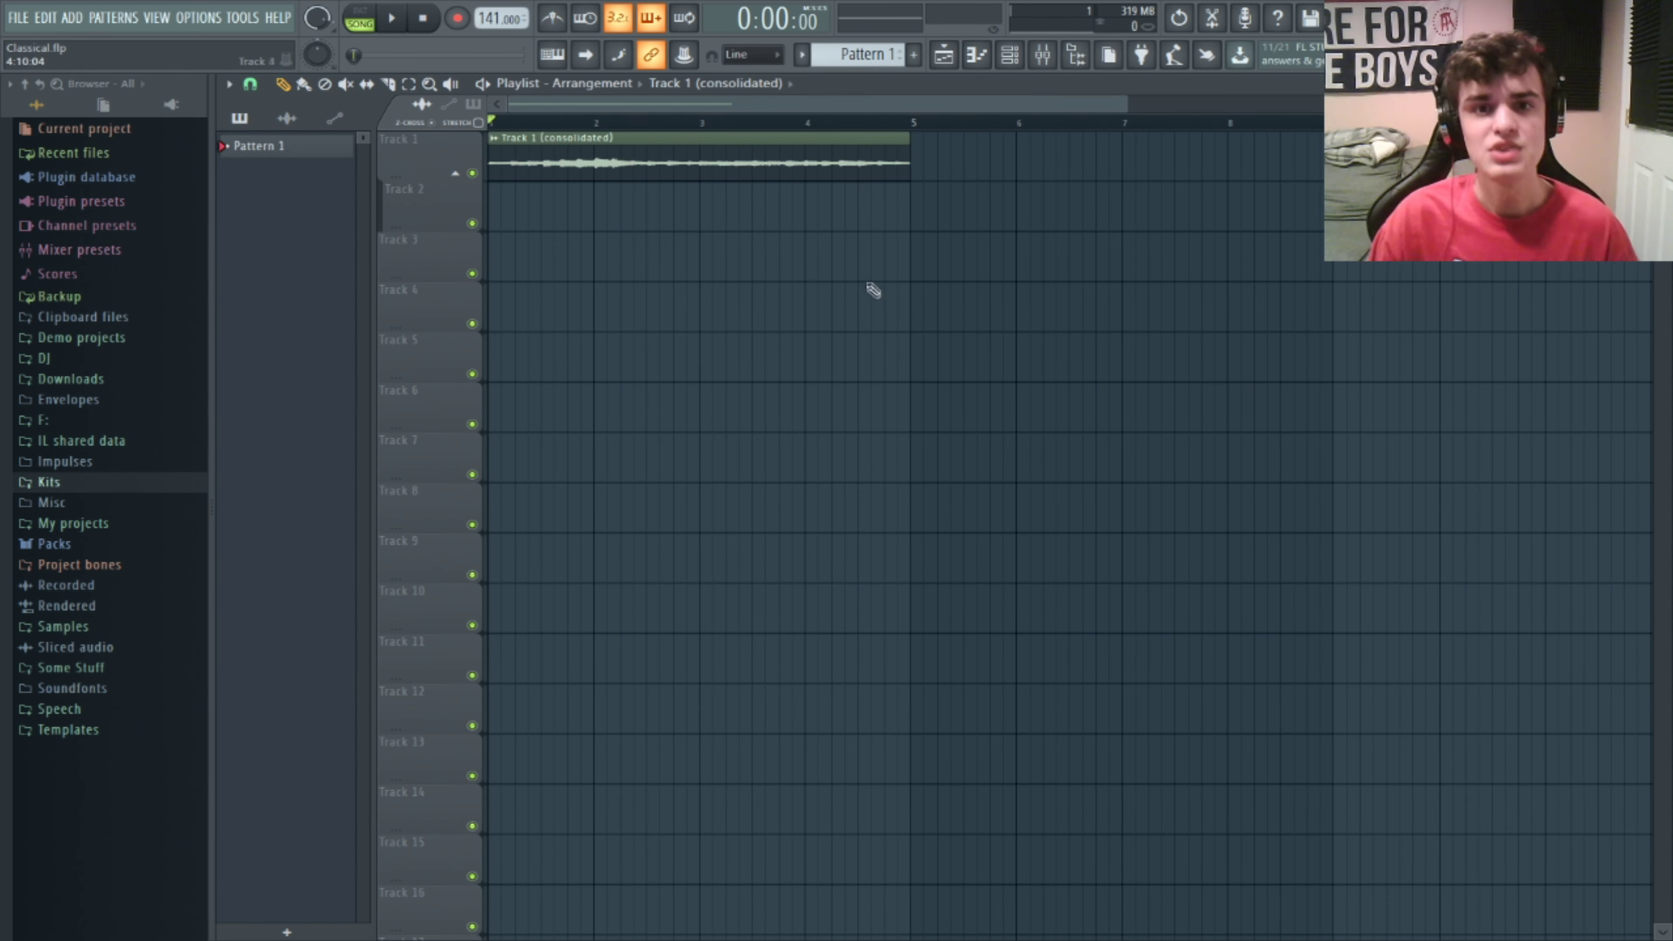
left_click(292, 150)
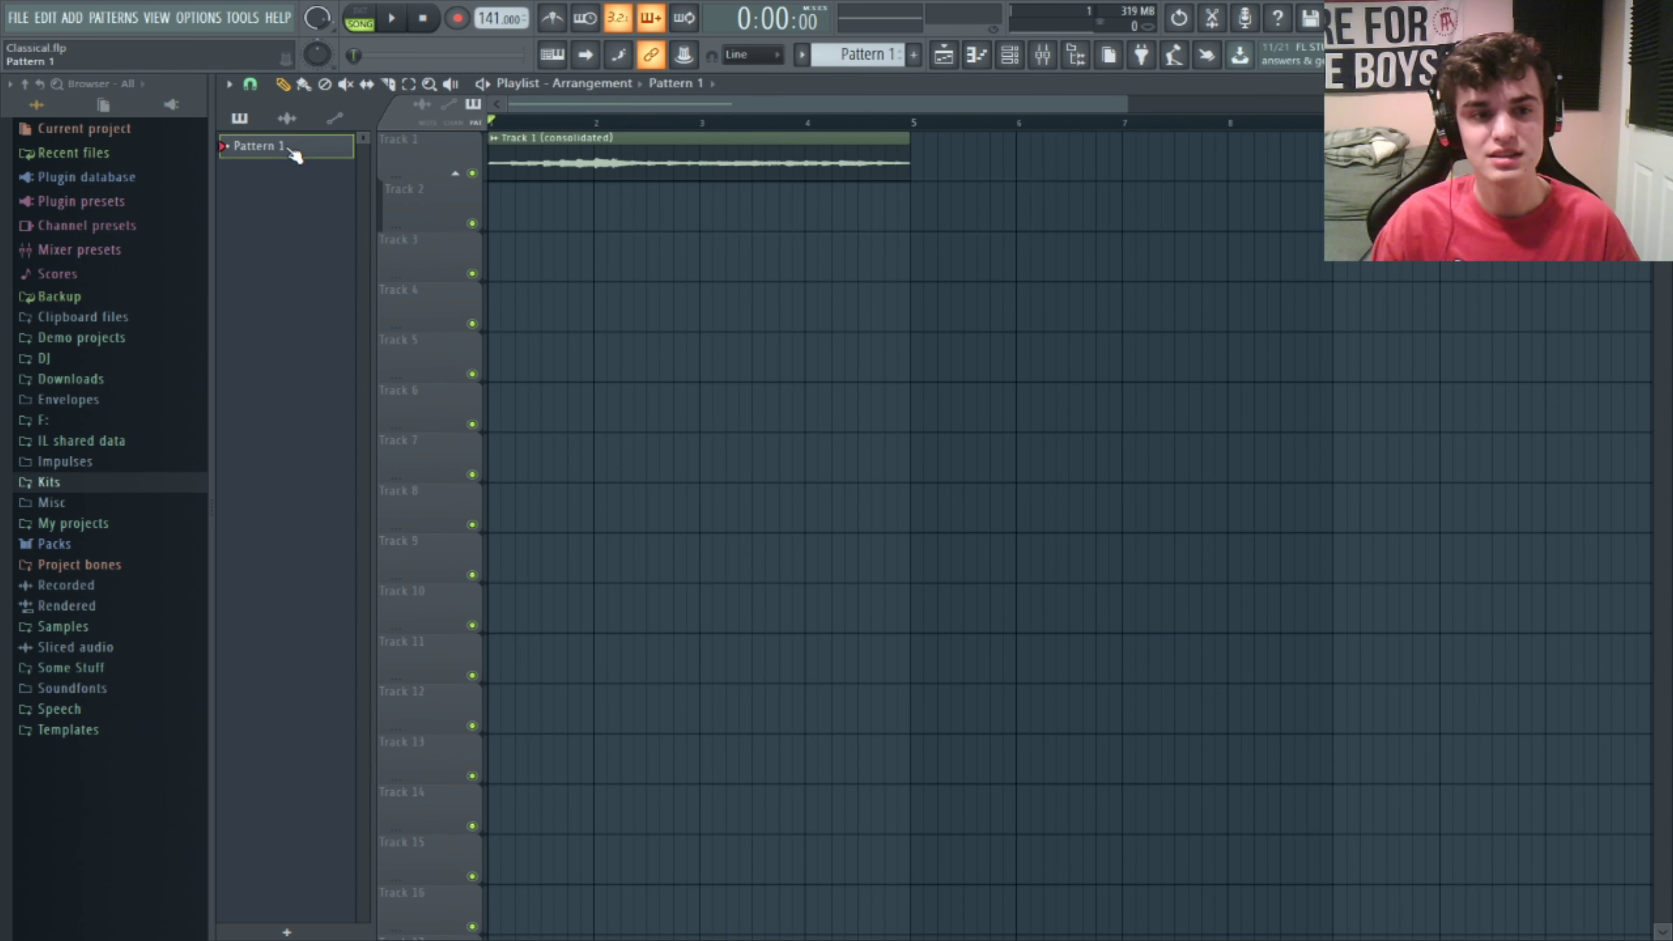
left_click(527, 206)
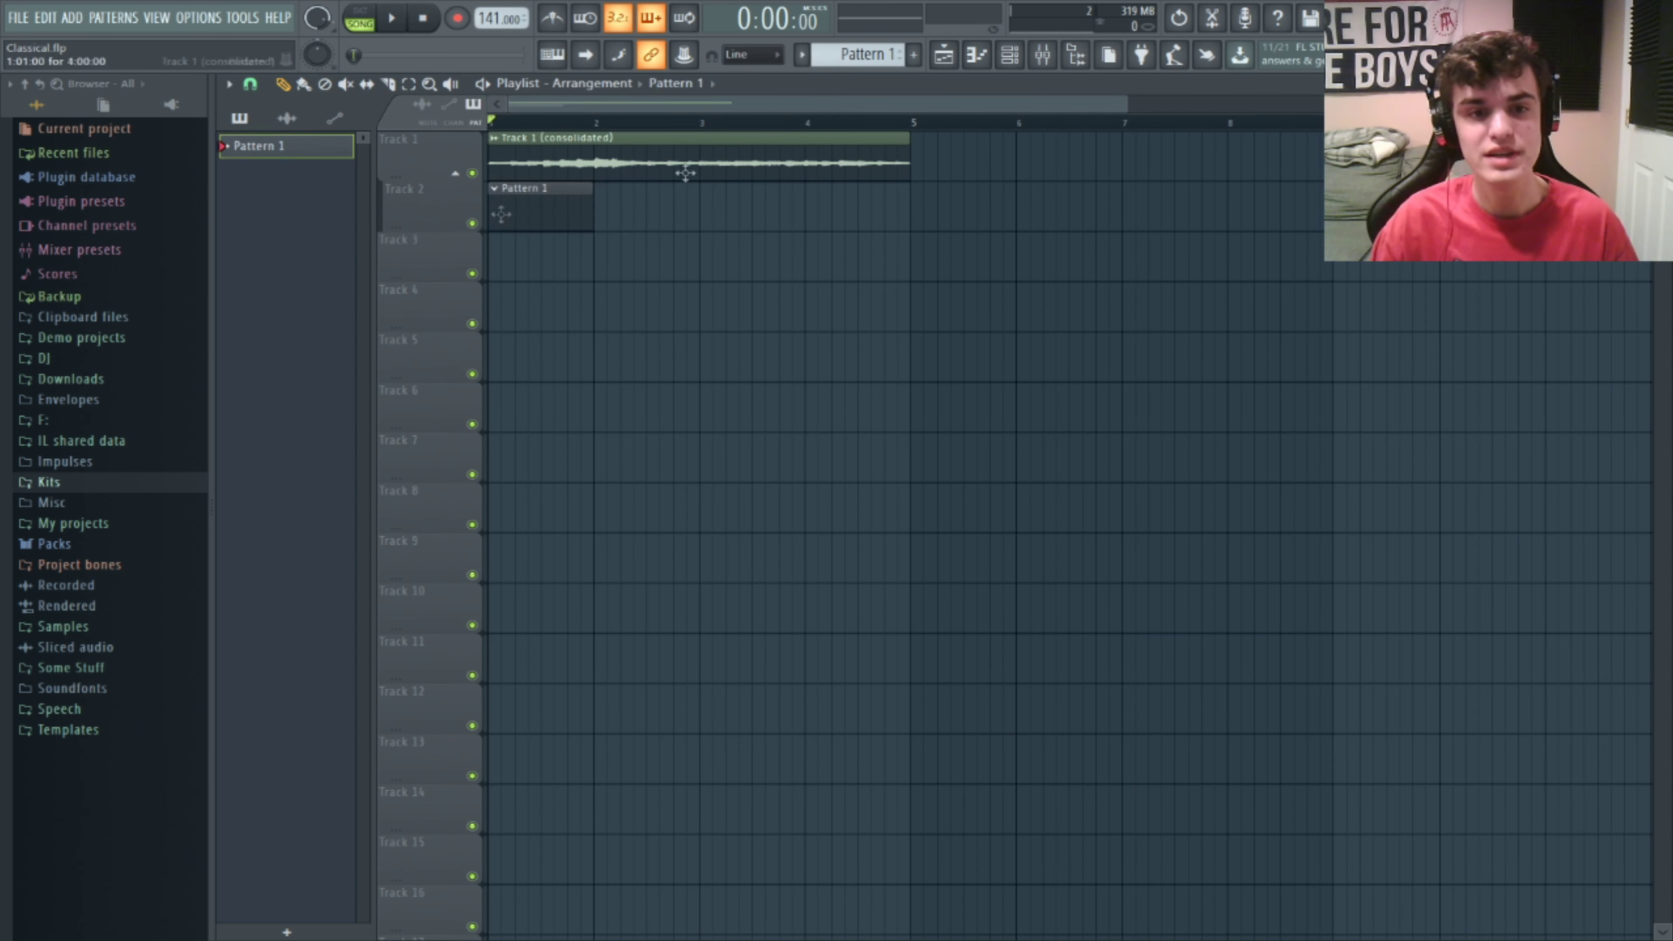
- Select the Rare Brass Hit channel and audition its sound
left_click(1009, 56)
left_click(442, 445)
scroll(377, 723, "up", 7)
left_click(538, 639)
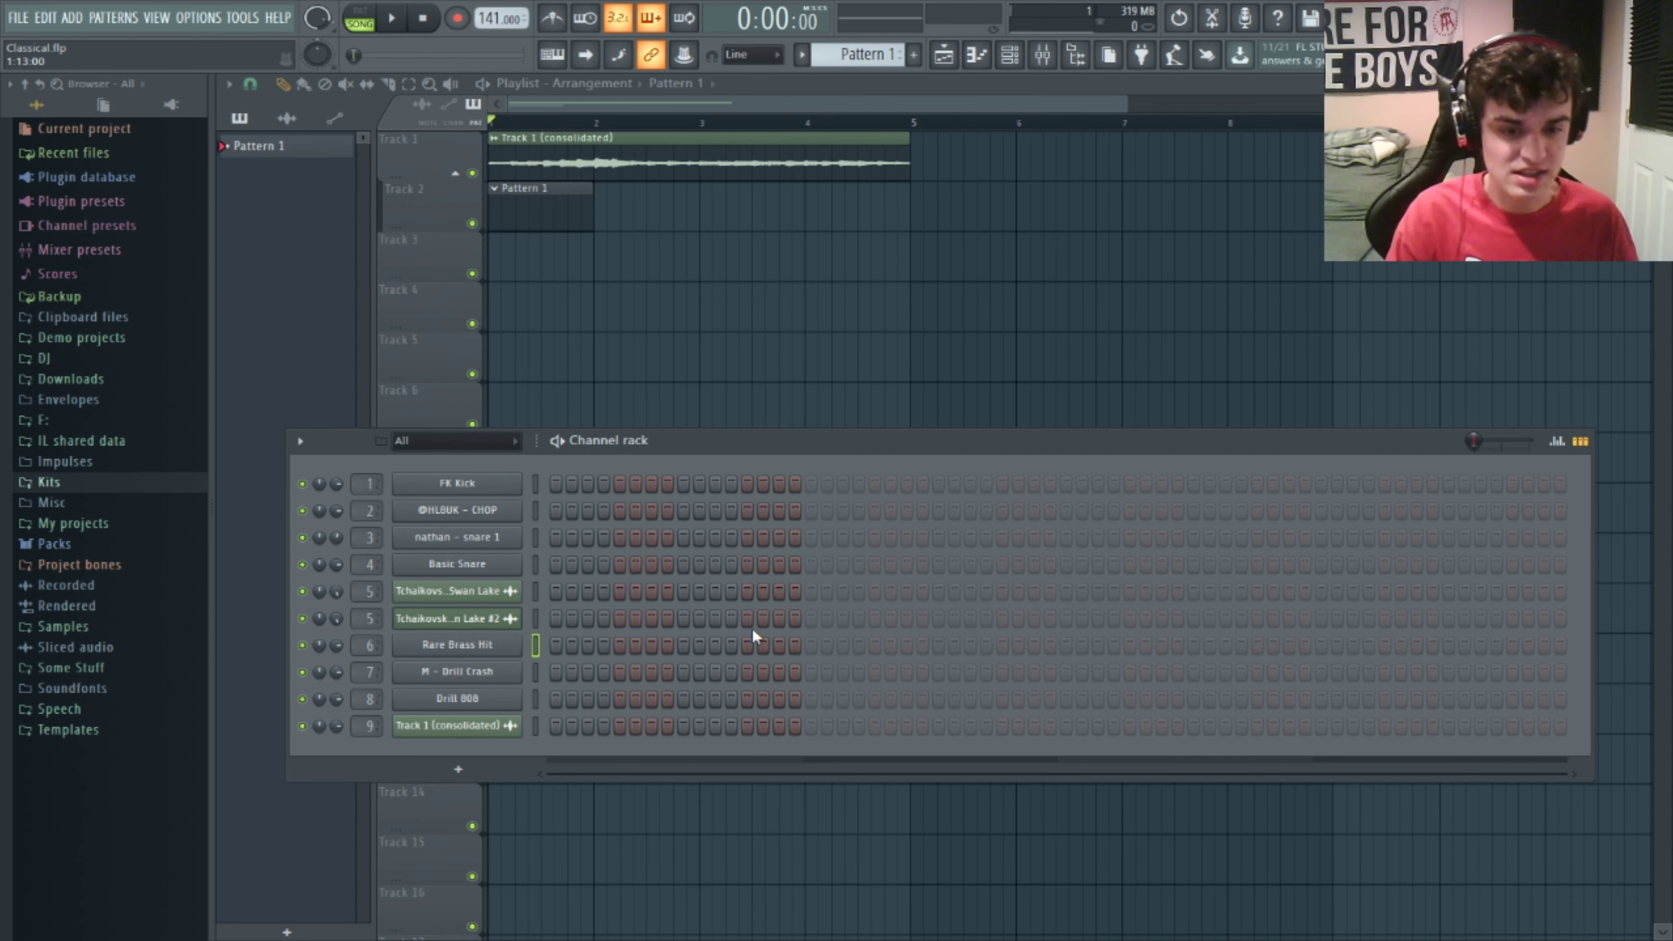
key("z")
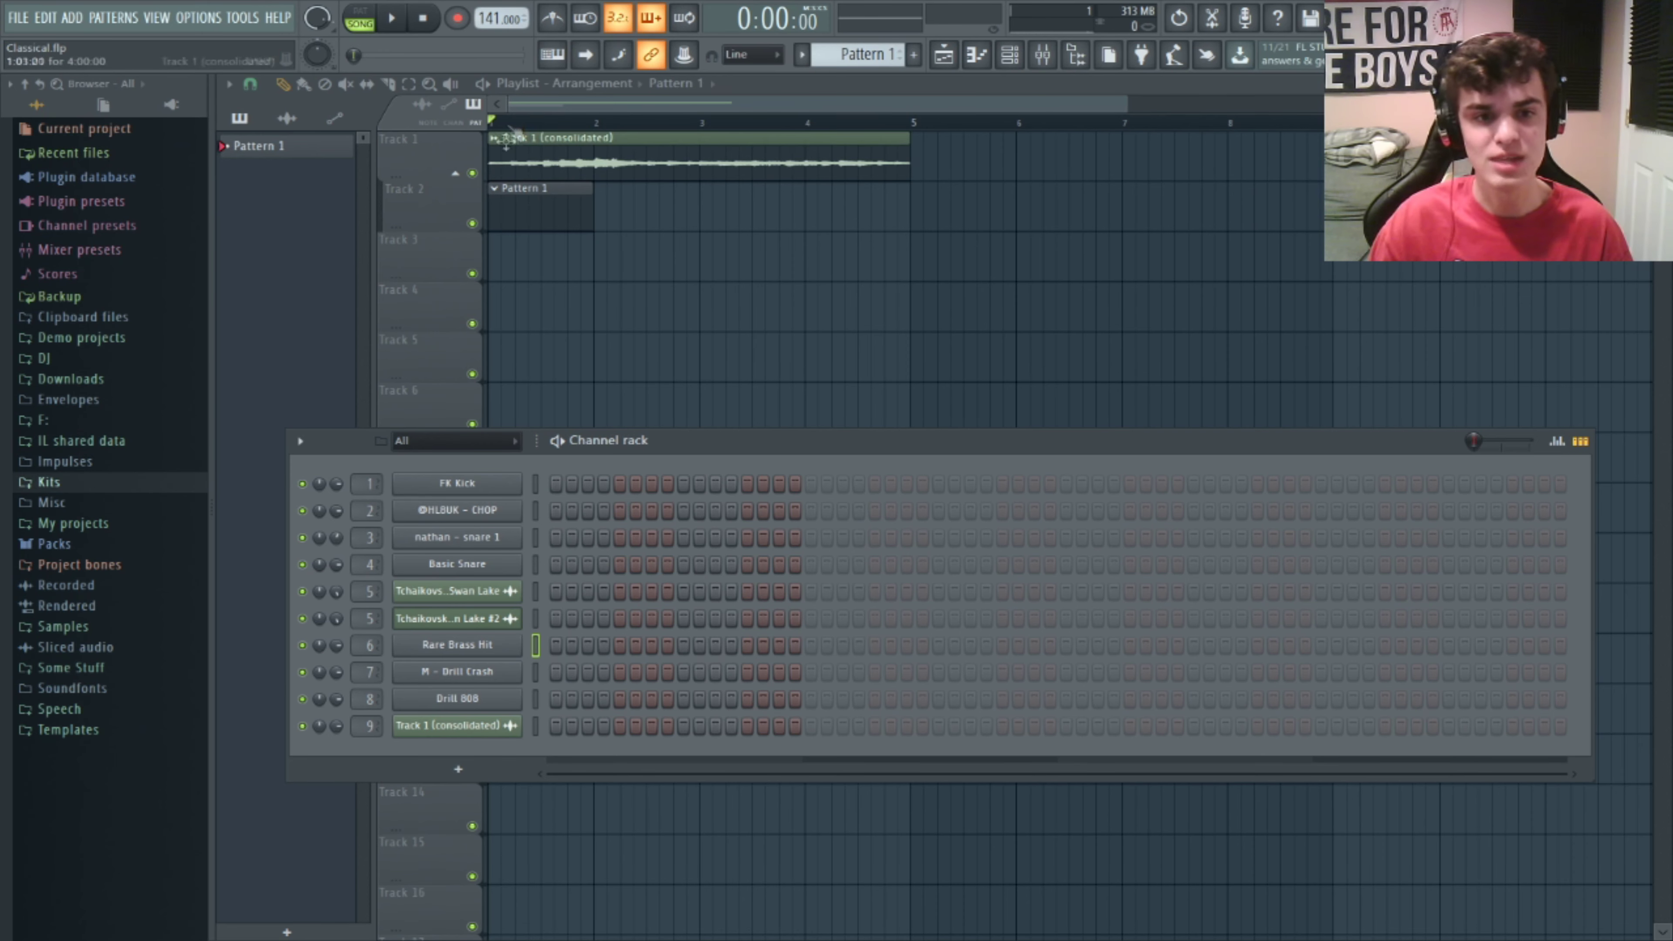
- Add a second copy of the consolidated clip at bar 5 and record a Rare Brass Hit part into Pattern 1 with the metronome on
left_click(698, 164)
left_click(915, 150)
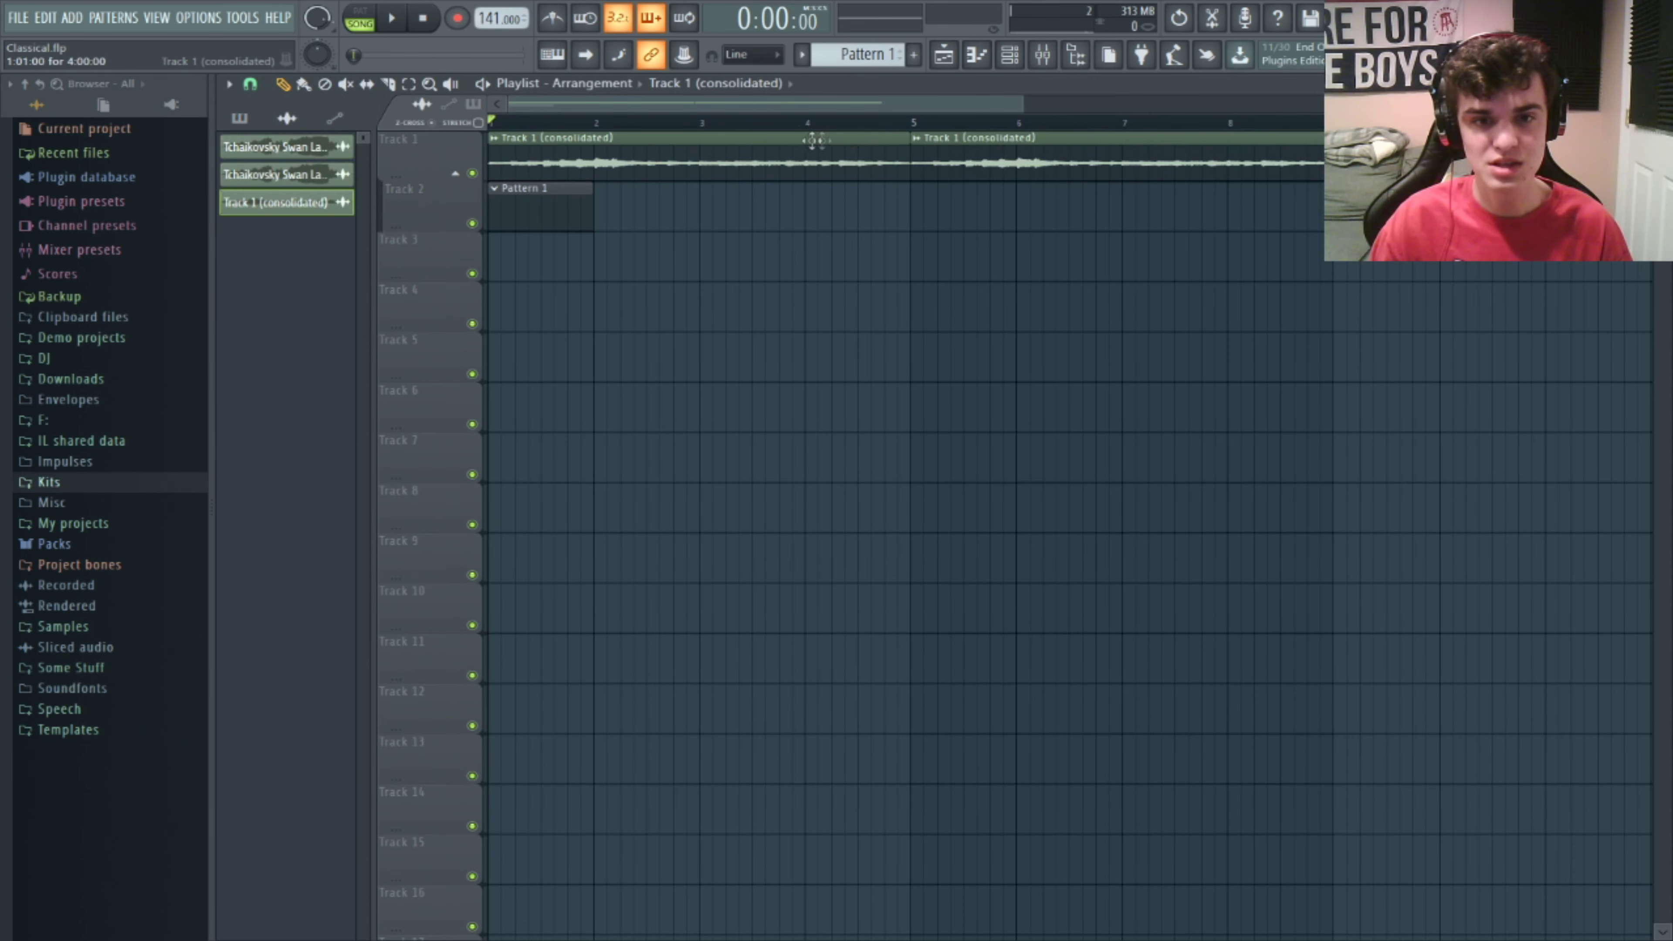
left_click(559, 194)
left_click(550, 20)
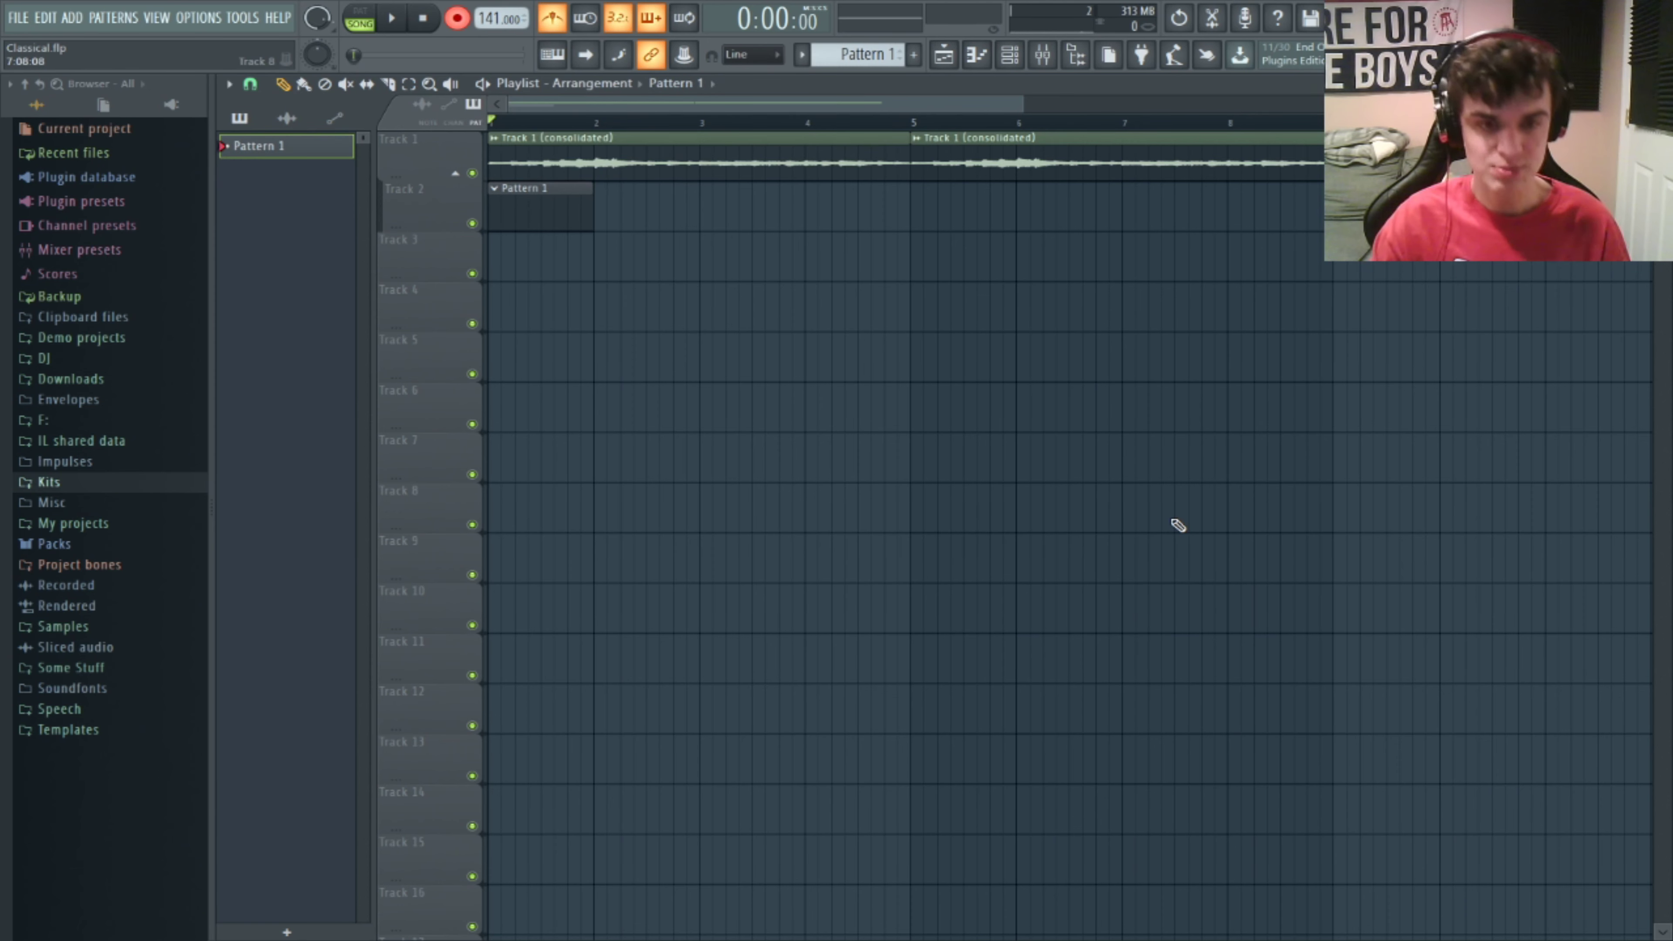
key("space")
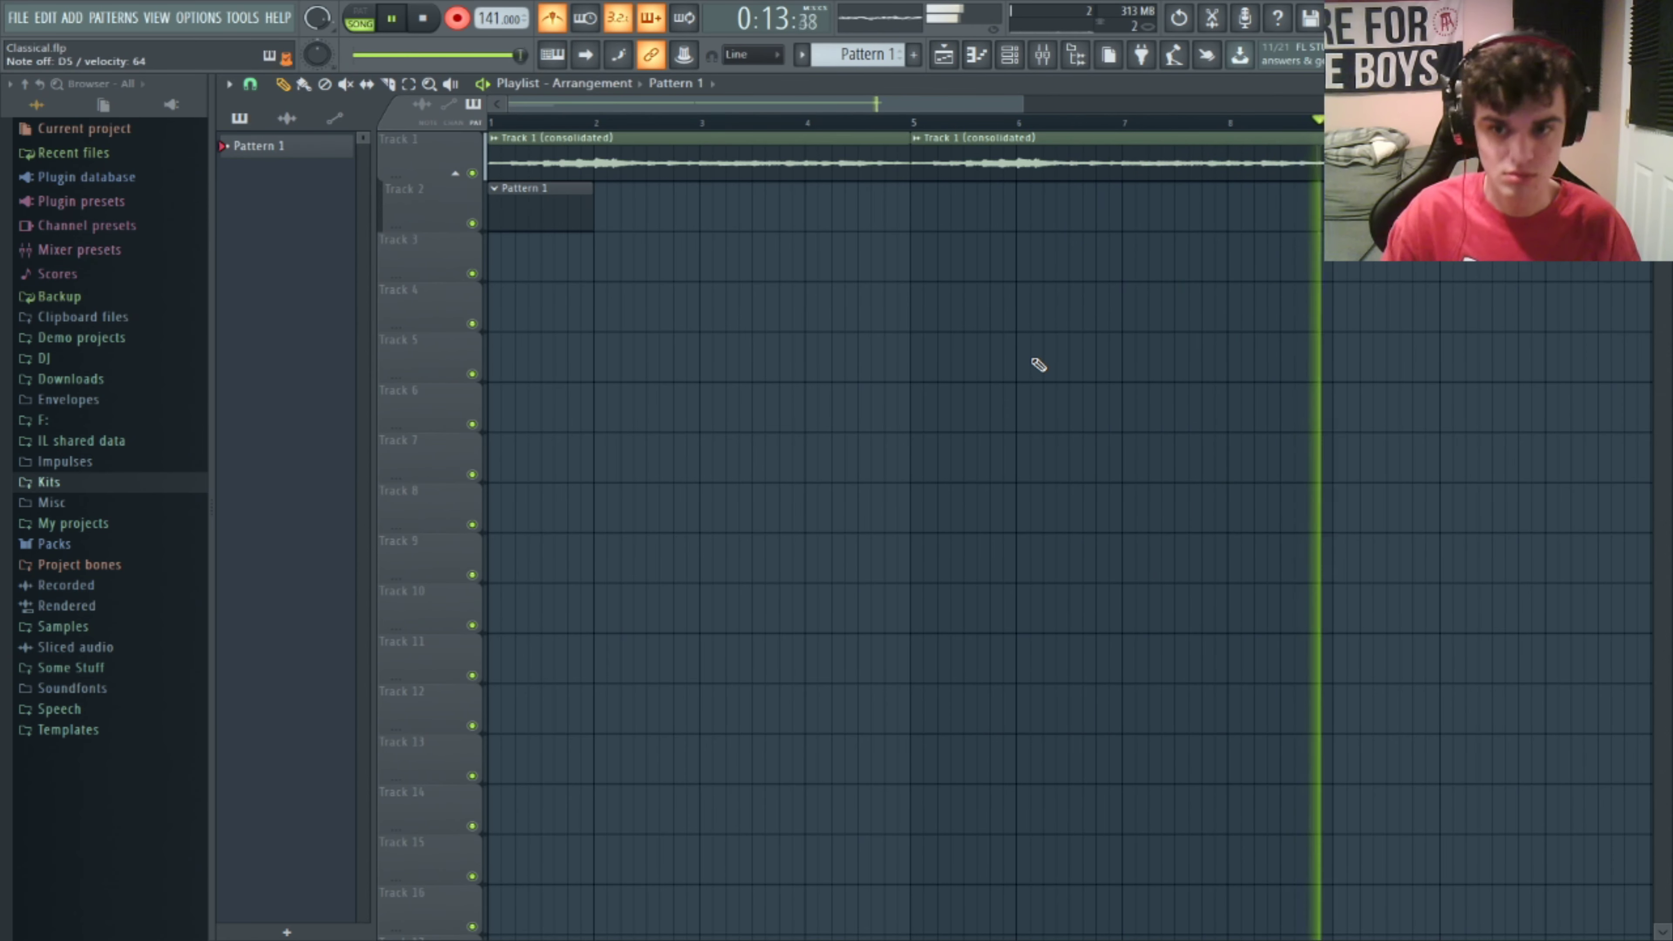
key("space")
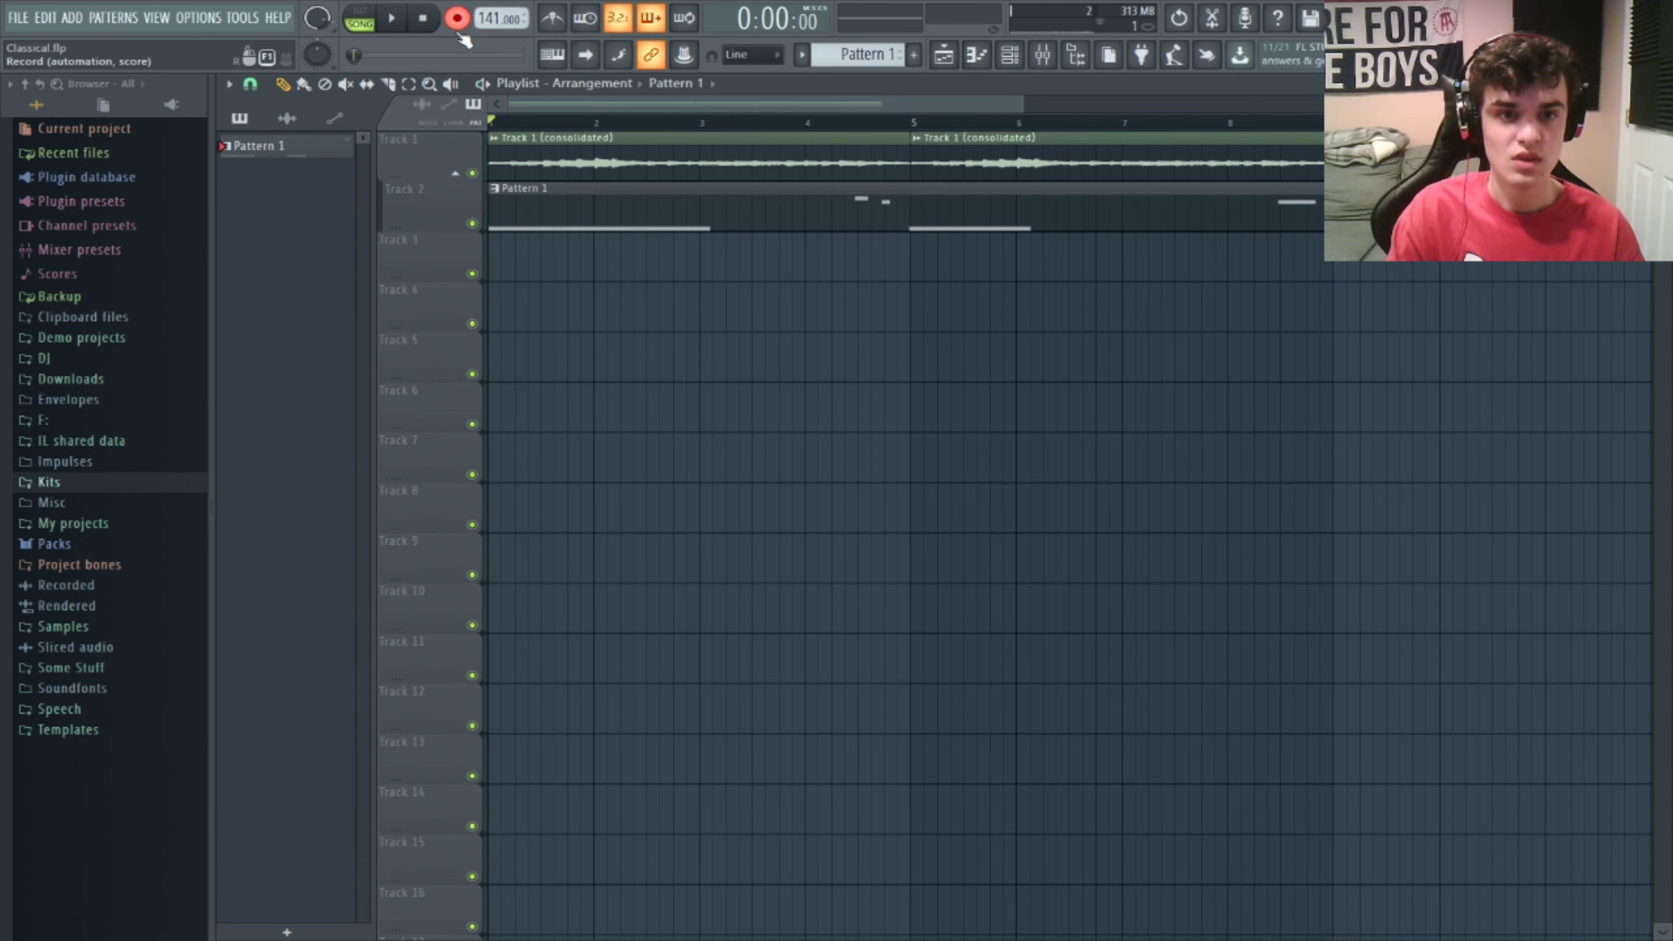
- Balance the mixer during playback by lowering the brass on Insert 6 and raising the sample on Insert 9 to about 3.2 dB
left_click(1009, 55)
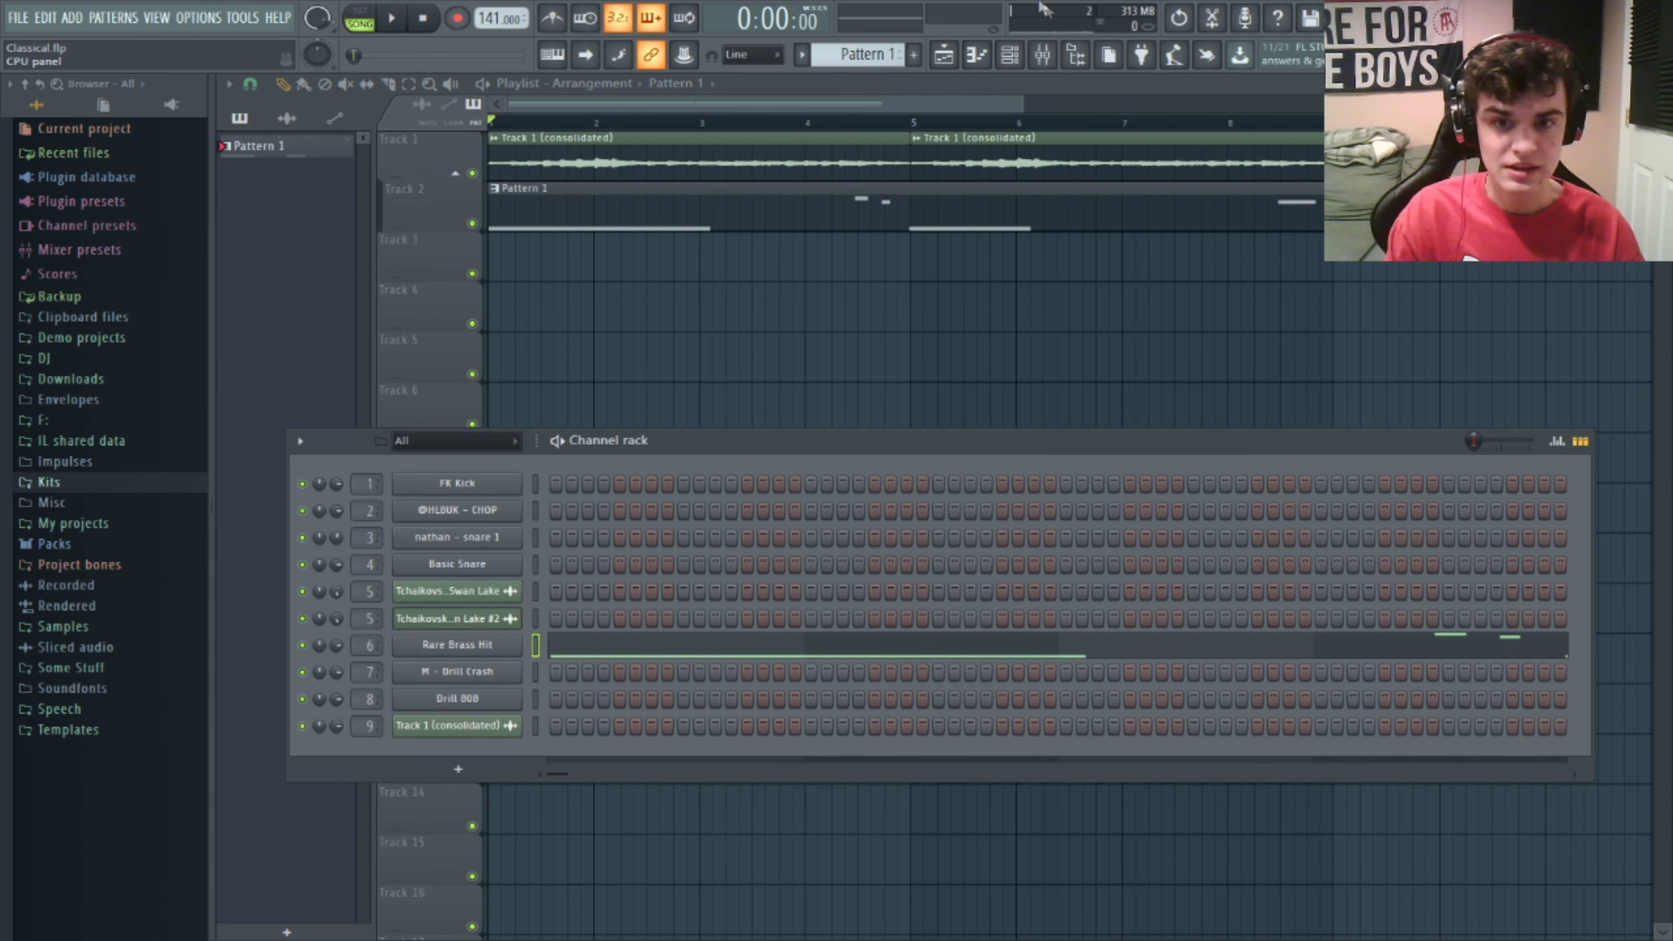
left_click(1053, 56)
key("space")
left_click_drag(565, 537, 565, 654)
left_click_drag(696, 537, 696, 491)
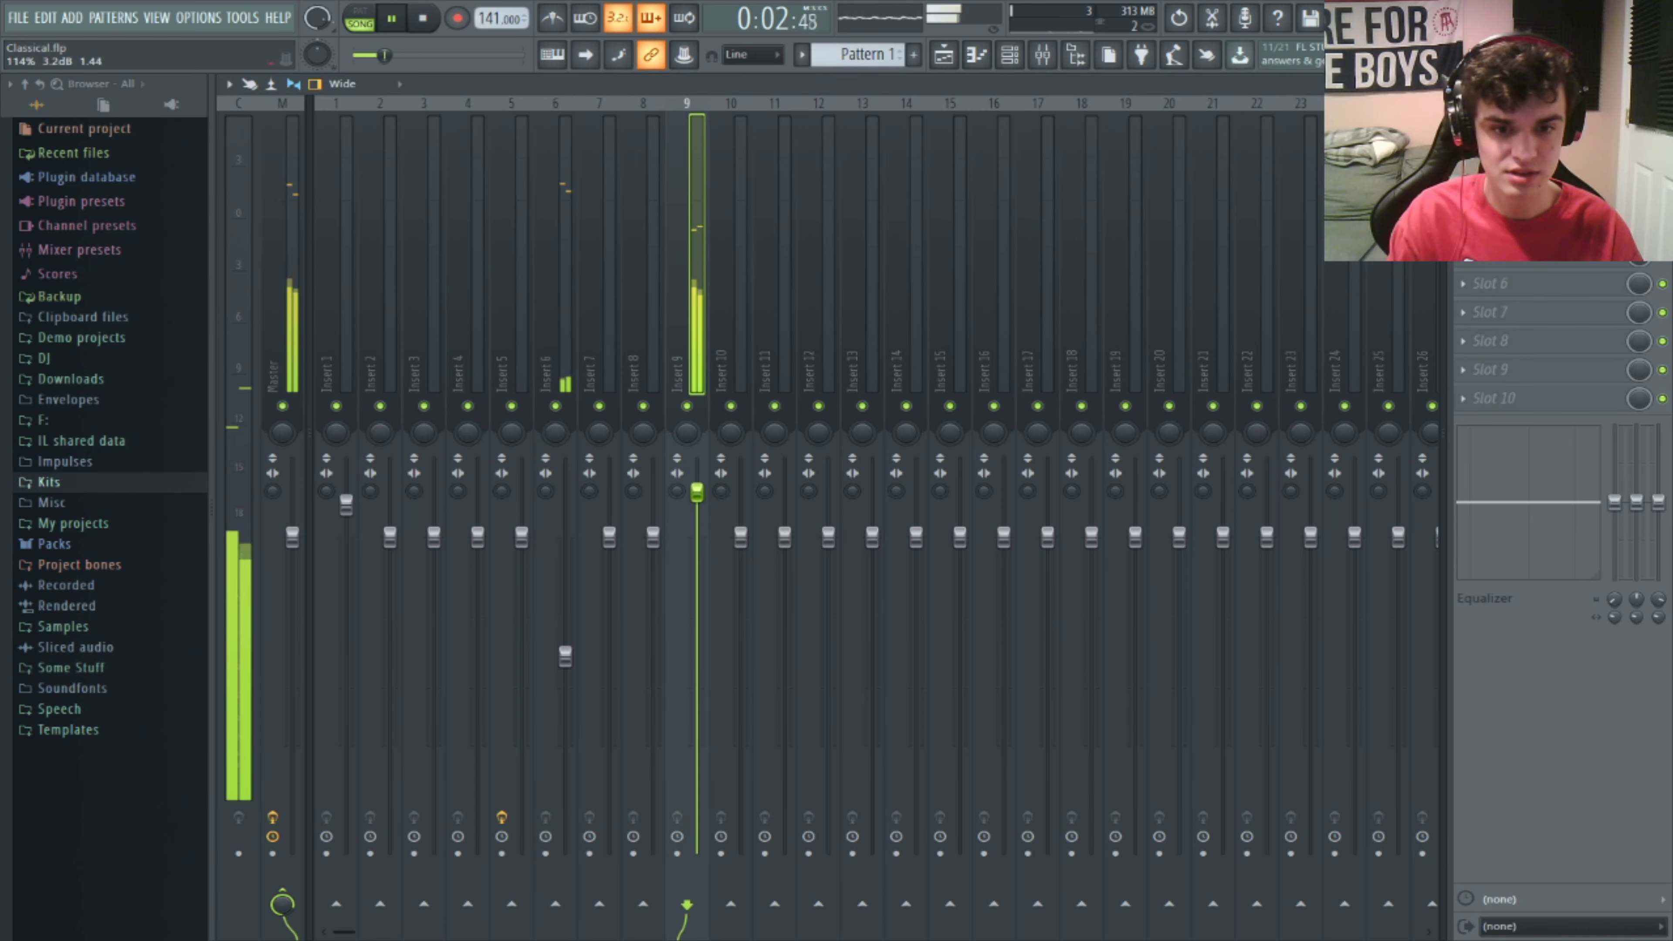
left_click_drag(567, 656, 565, 679)
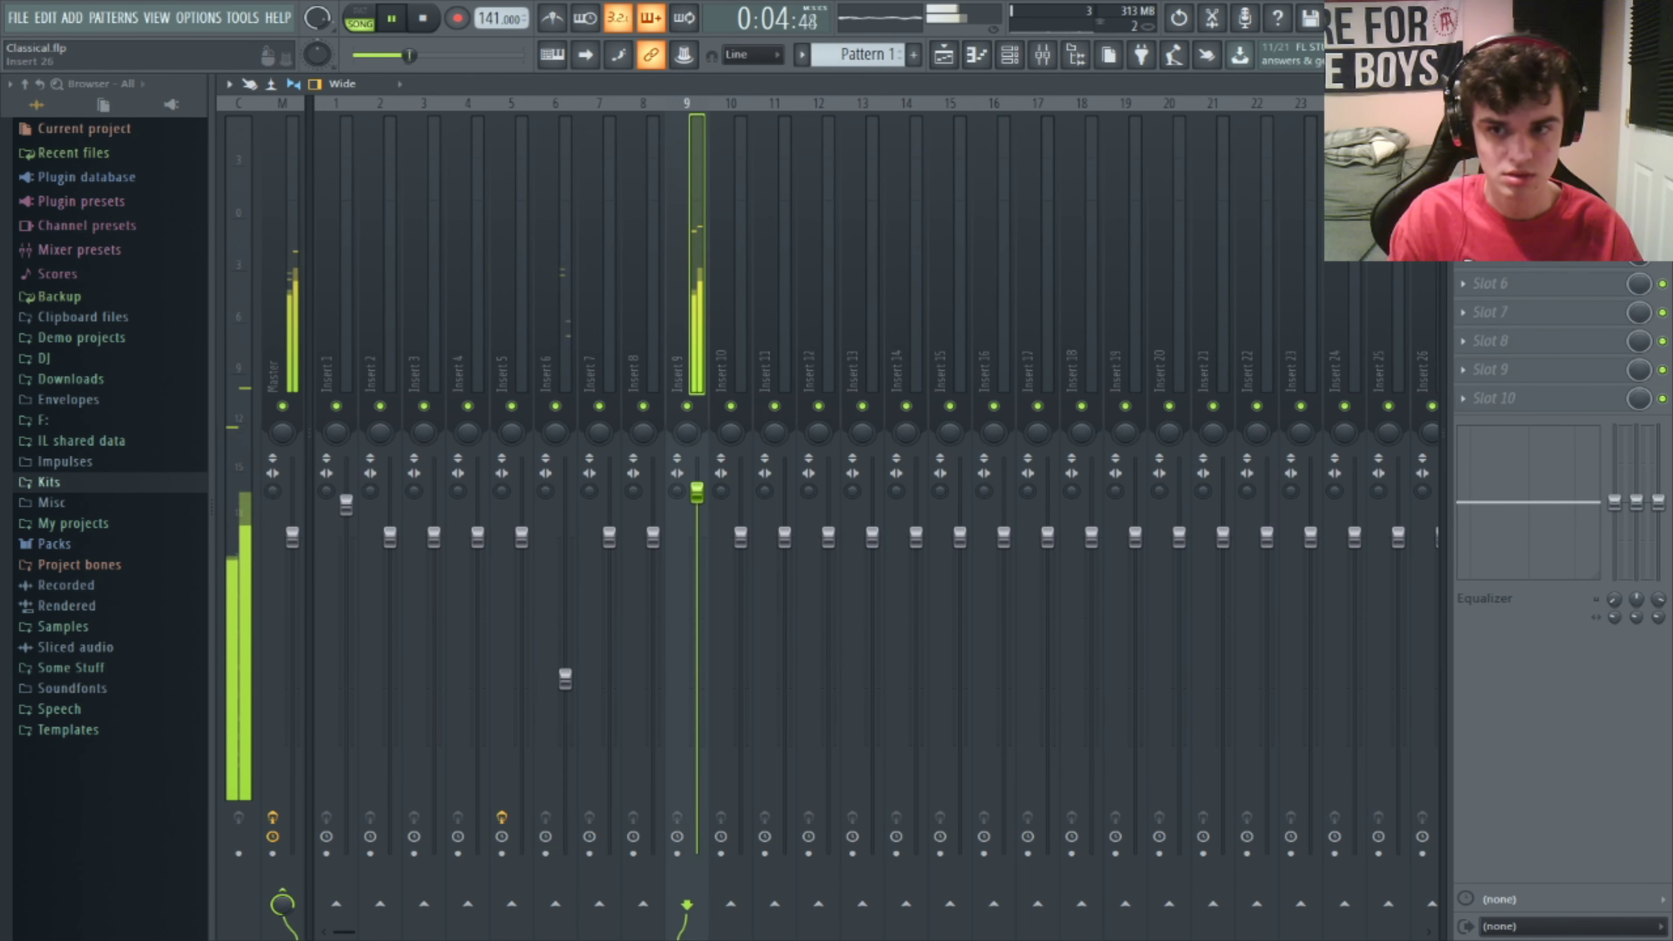
- Add Fruity parametric EQ 2 to Insert 9 with the lows cut and to Insert 6 with the highs cut, raising Insert 6 slightly
left_click(1508, 140)
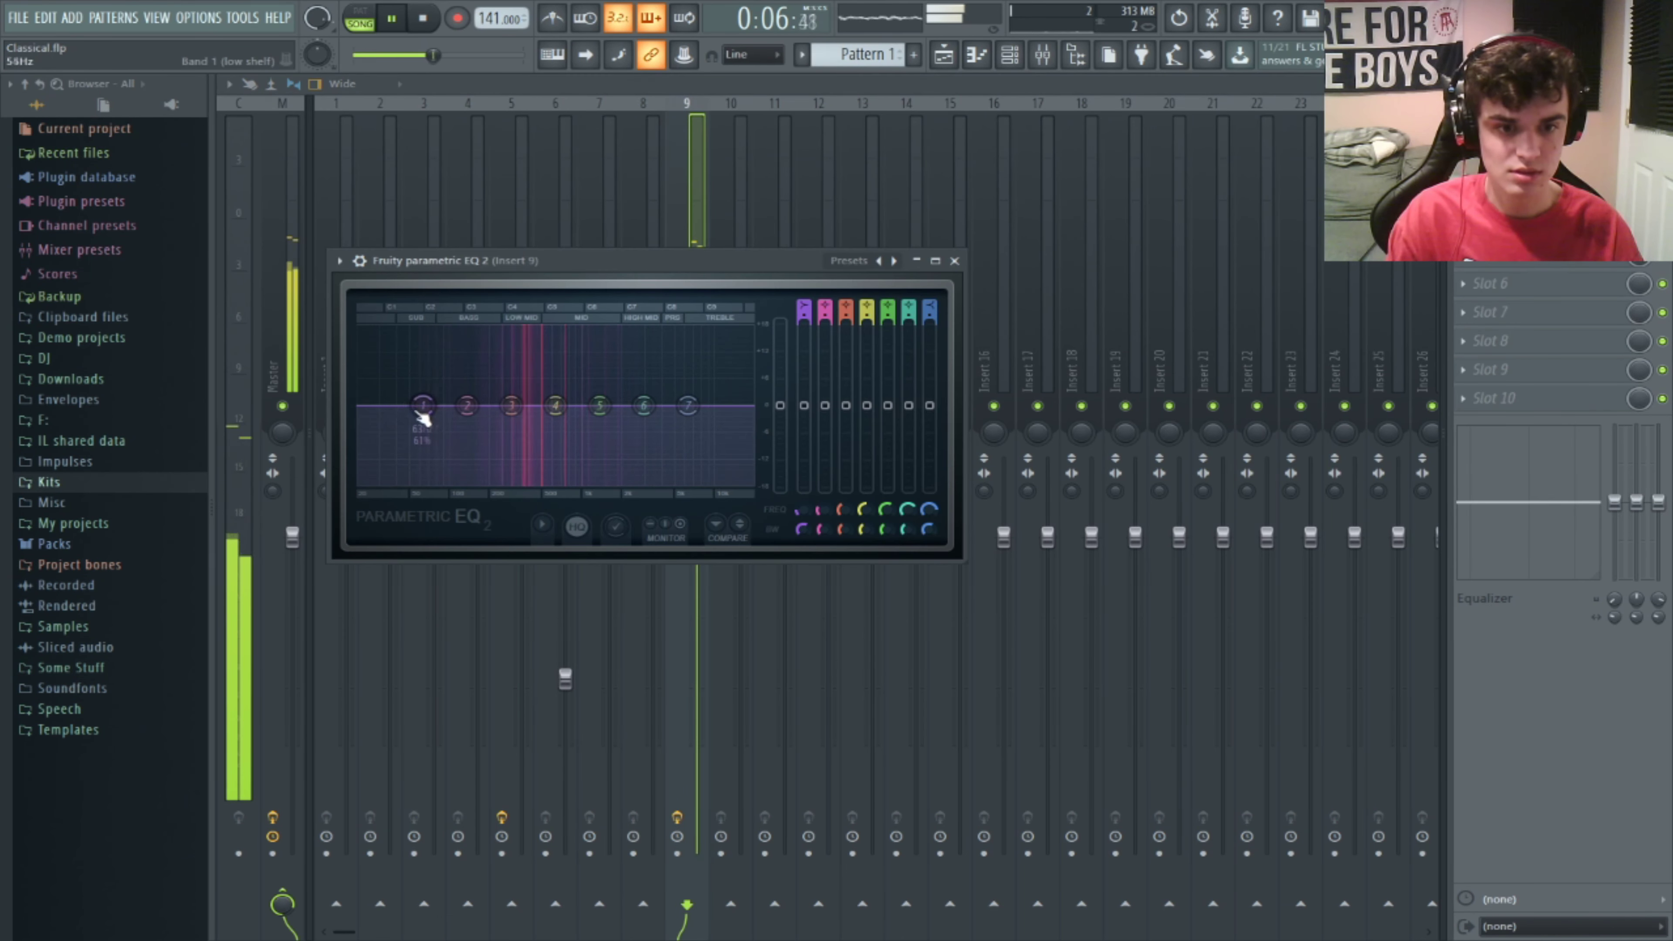
left_click_drag(423, 422, 476, 470)
left_click(565, 679)
left_click_drag(567, 682, 565, 644)
left_click(1509, 140)
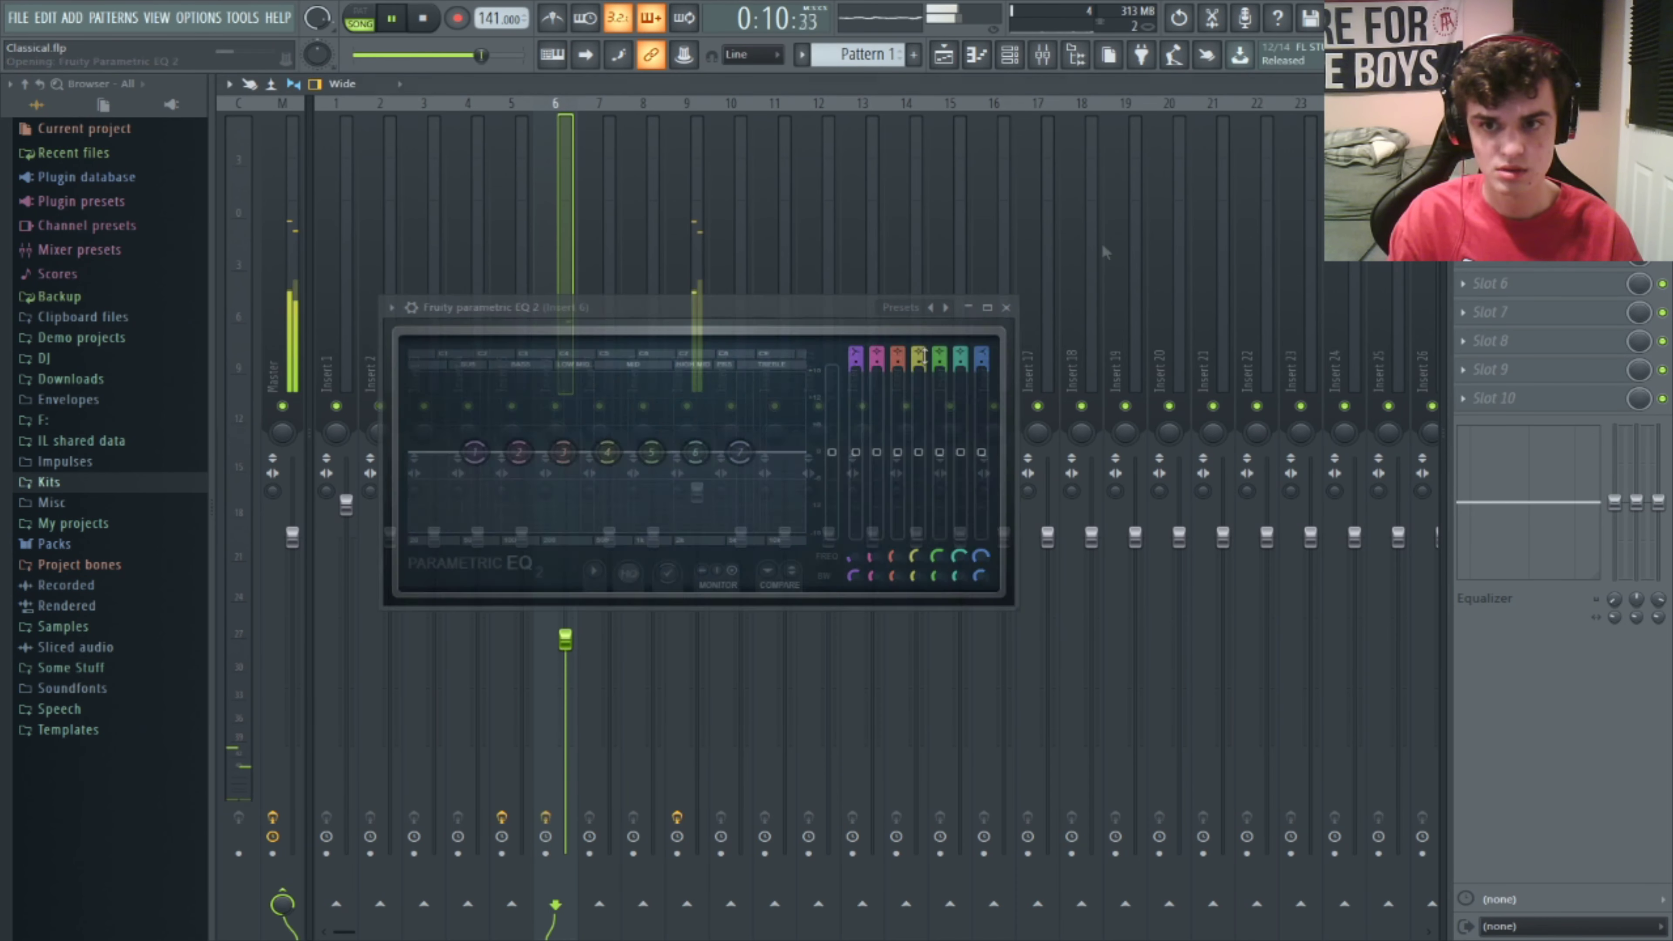
left_click_drag(740, 453, 751, 540)
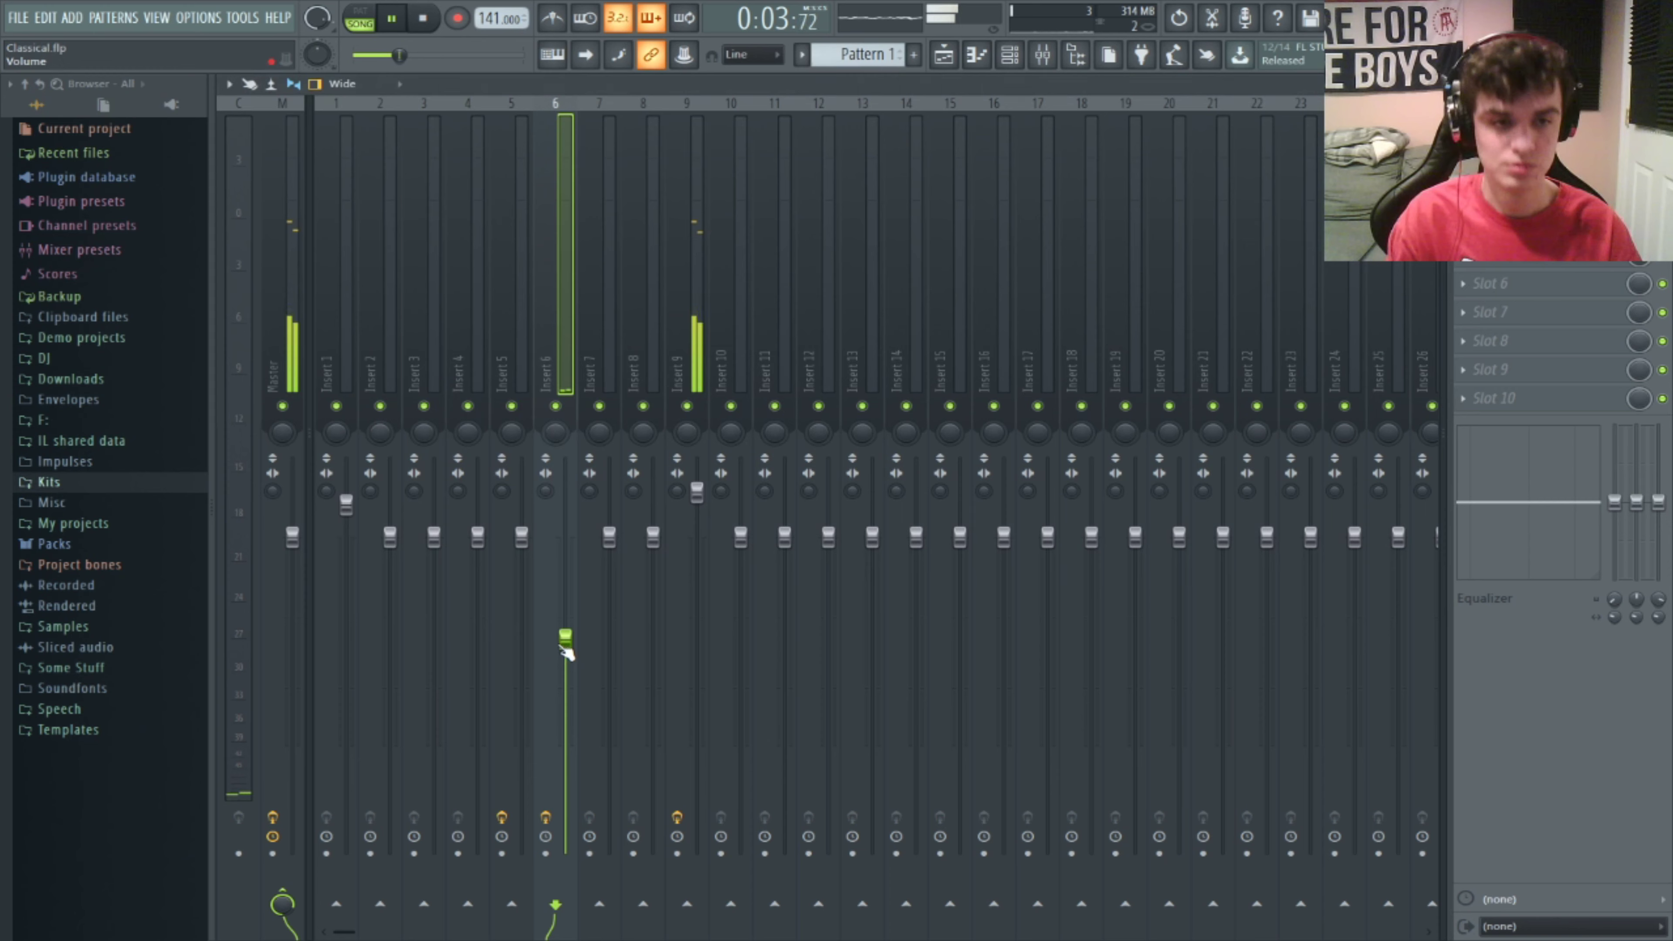
- Lower the brass volume on Insert 6 slightly and save the project
left_click_drag(565, 639, 567, 665)
key("ctrl+s")
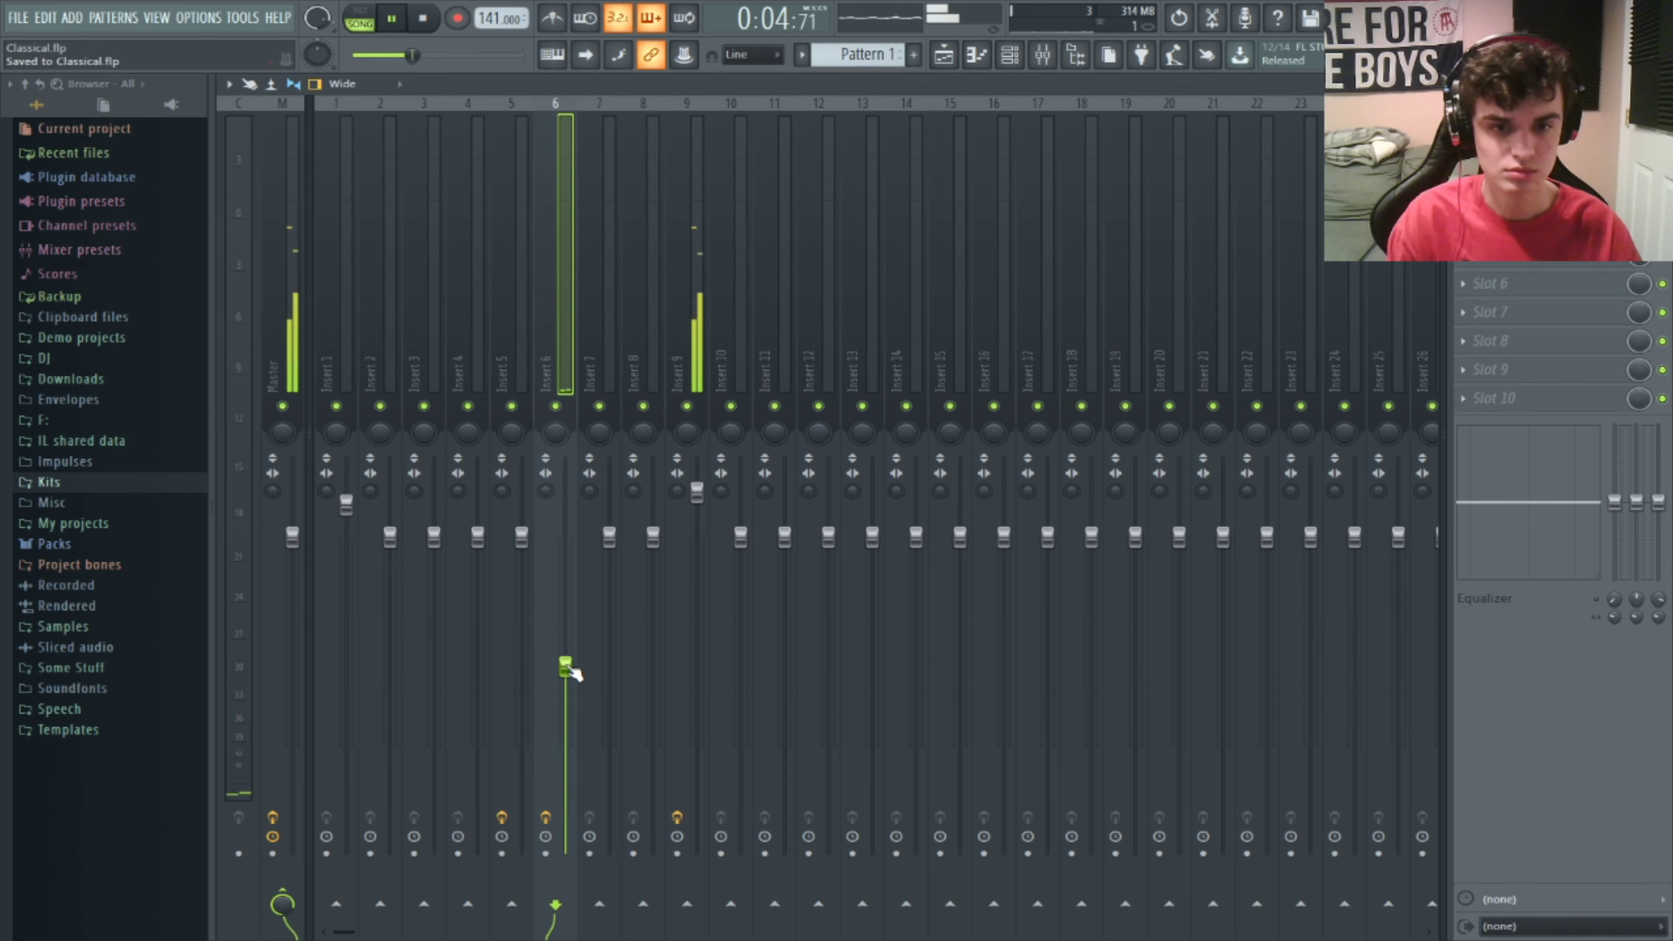
left_click_drag(567, 665, 566, 659)
- Create Pattern 2 and place it on Track 3 at bars 1 and 5
left_click(944, 55)
key("F4")
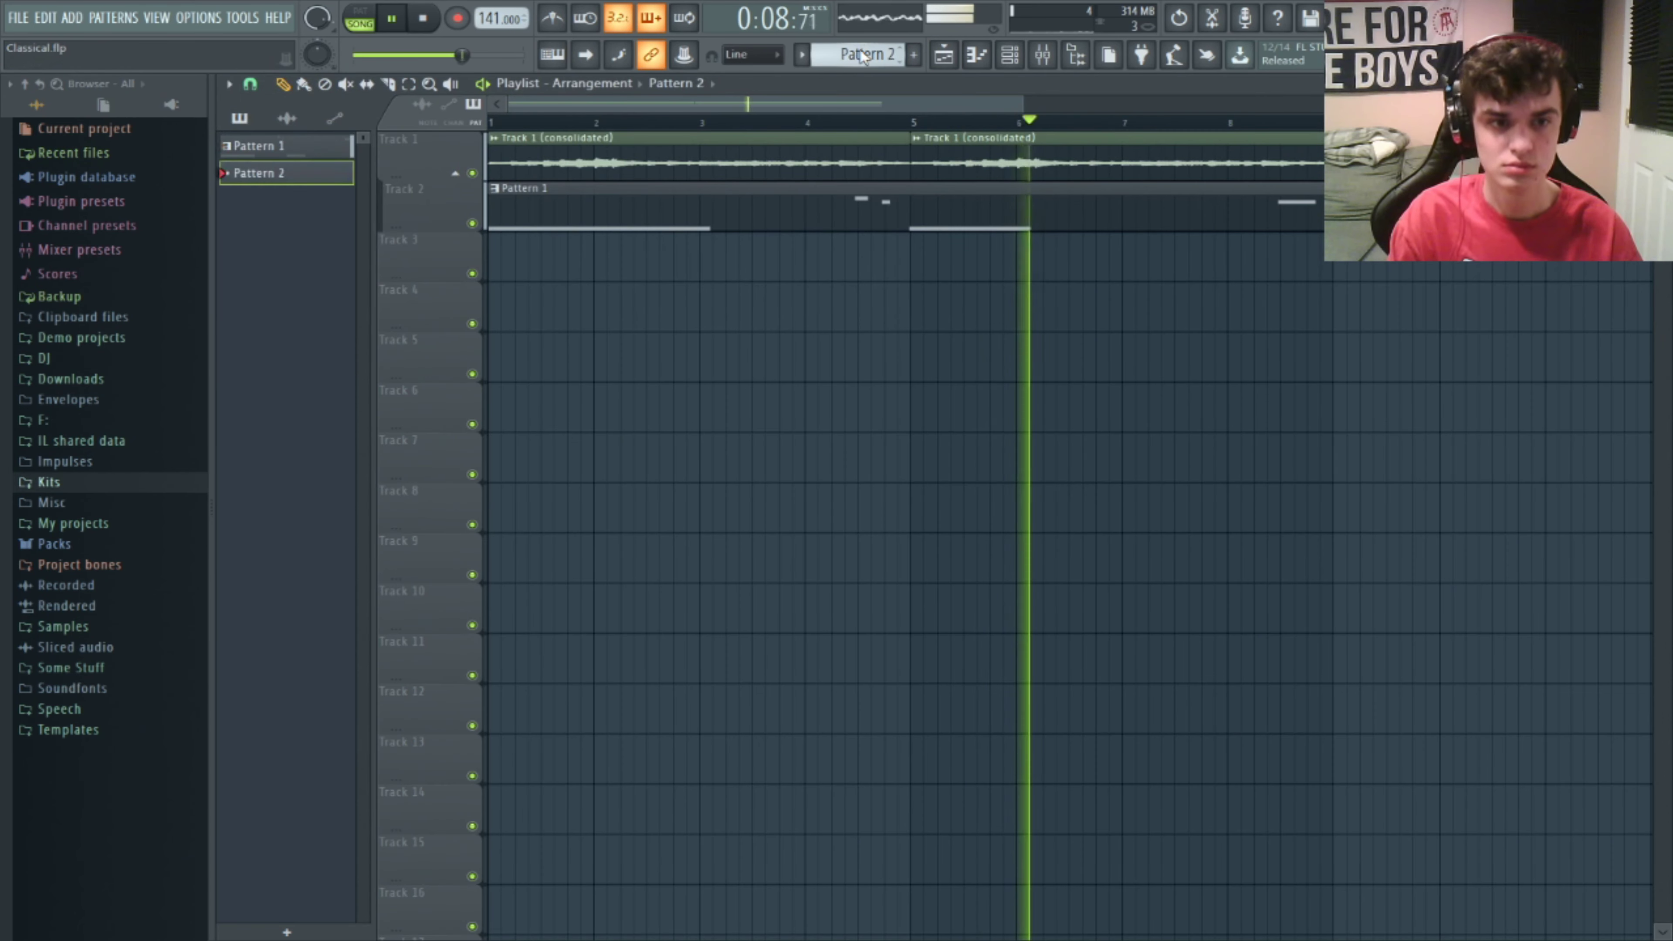
key("space")
left_click(915, 254)
left_click_drag(915, 254, 497, 264)
left_click(915, 253)
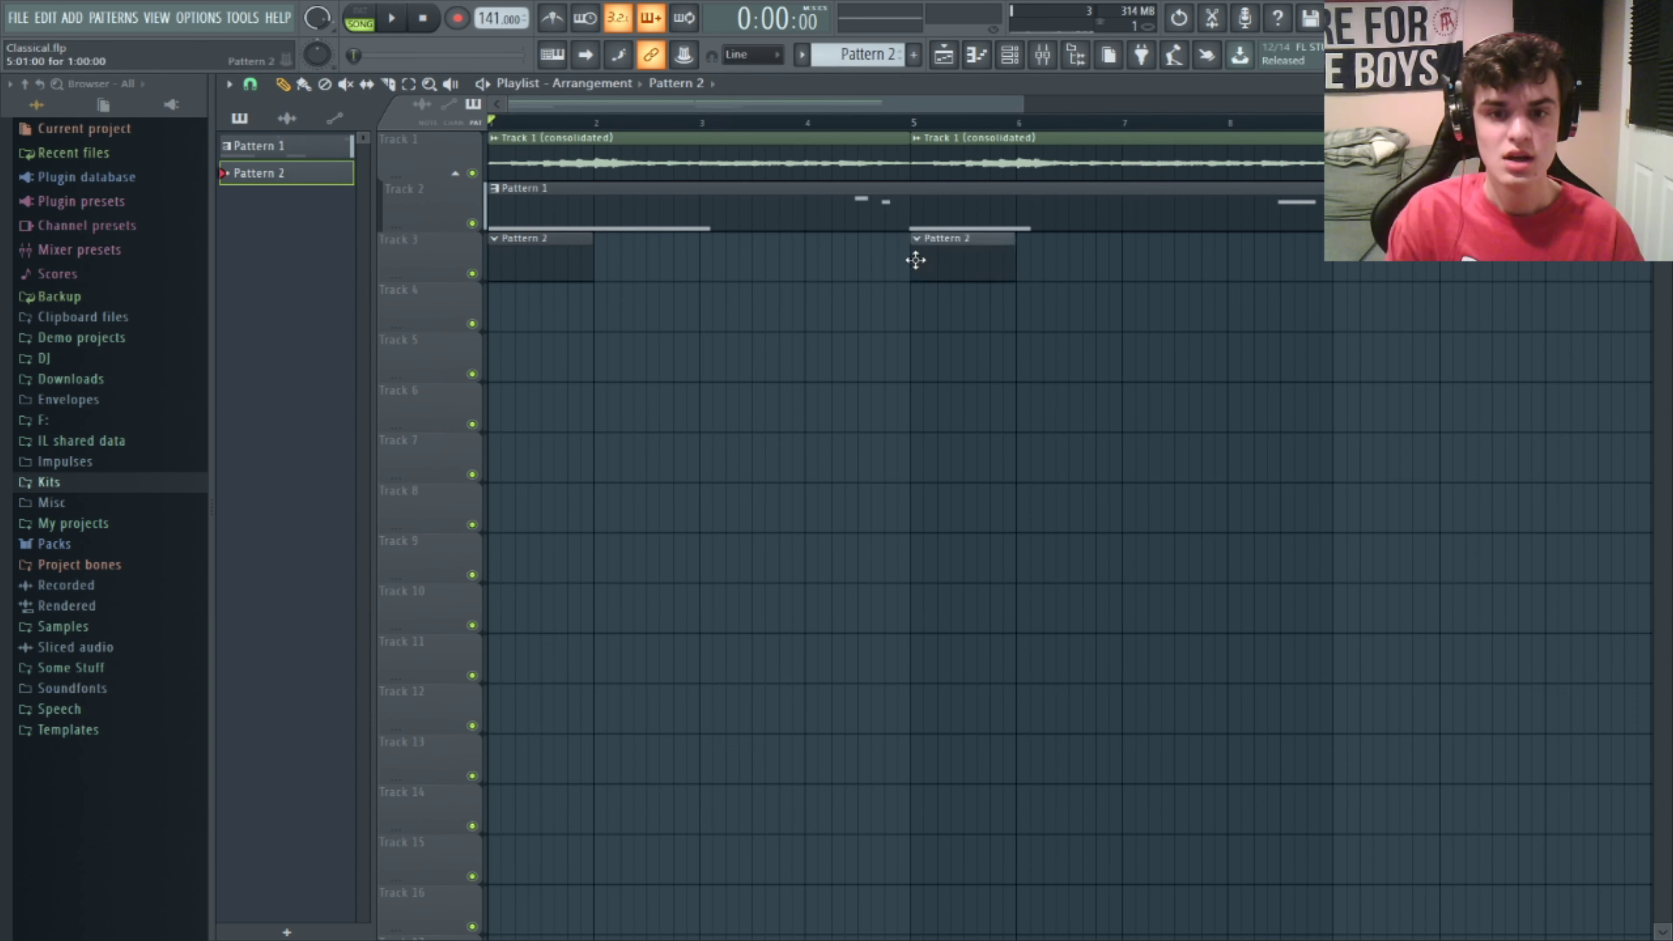
- Program nathan - snare 1 in Pattern 2 on steps 1, 4, 7, 15, 17, 20, 23, 25, 28 and 31
key("F6")
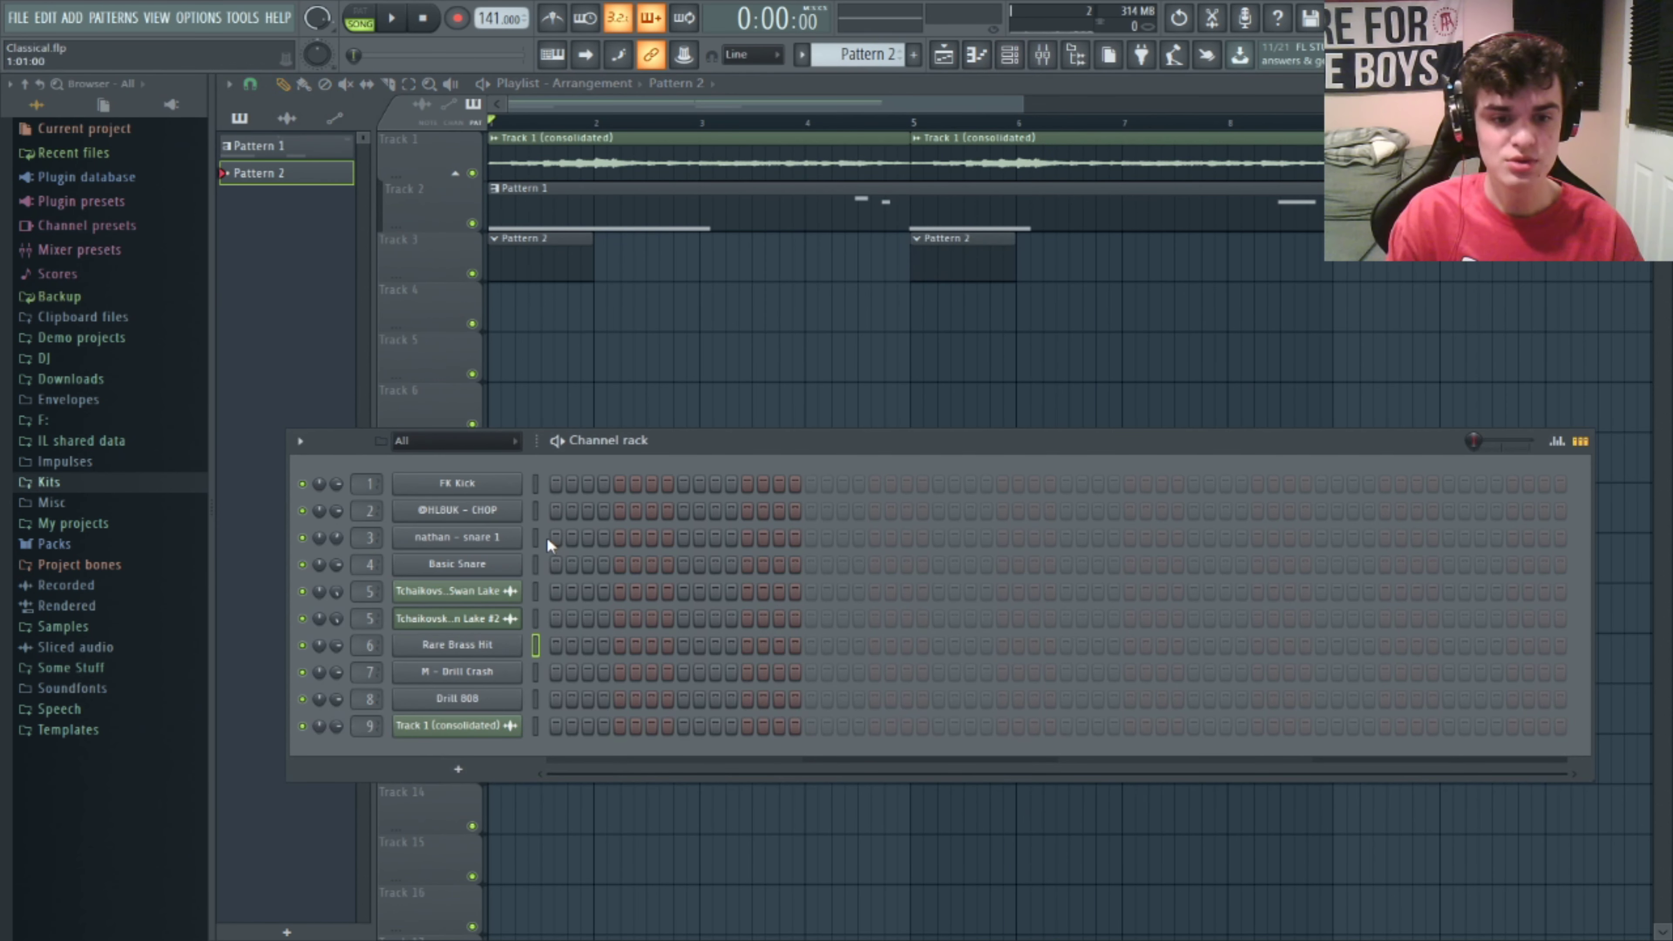
left_click(555, 538)
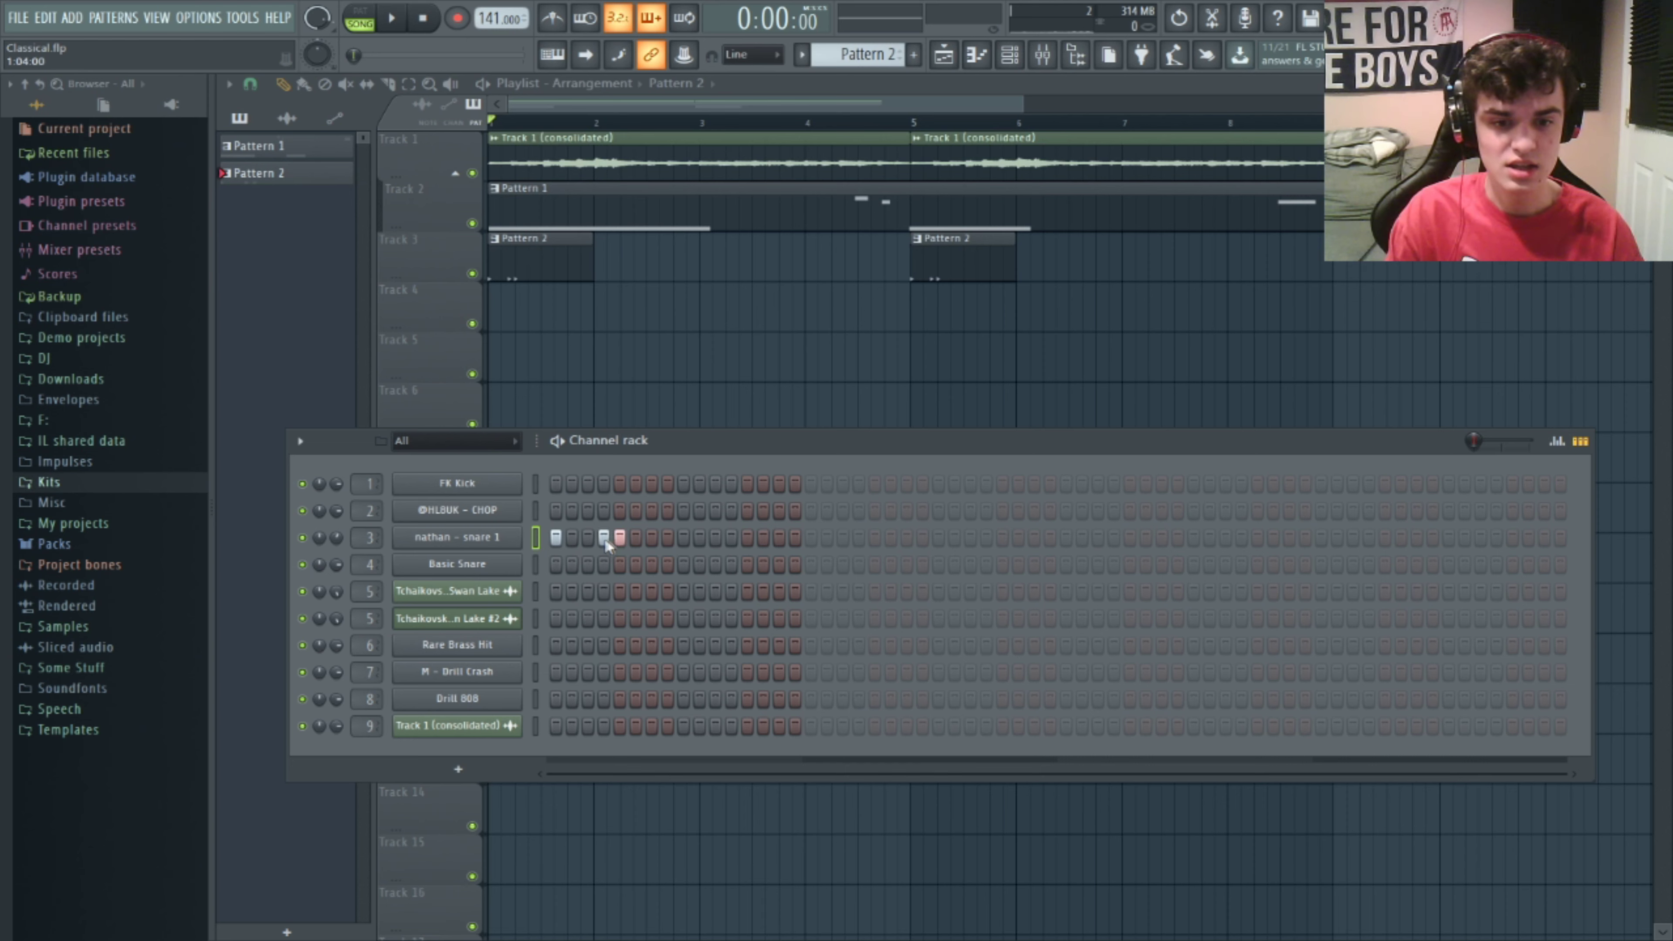
left_click(811, 538)
left_click(907, 538)
key("space")
left_click(938, 537)
left_click(986, 537)
left_click(1034, 537)
key("space")
- Adjust the sample length of nathan - snare 1 while the arrangement plays
left_click(457, 537)
key("space")
left_click_drag(680, 509, 682, 514)
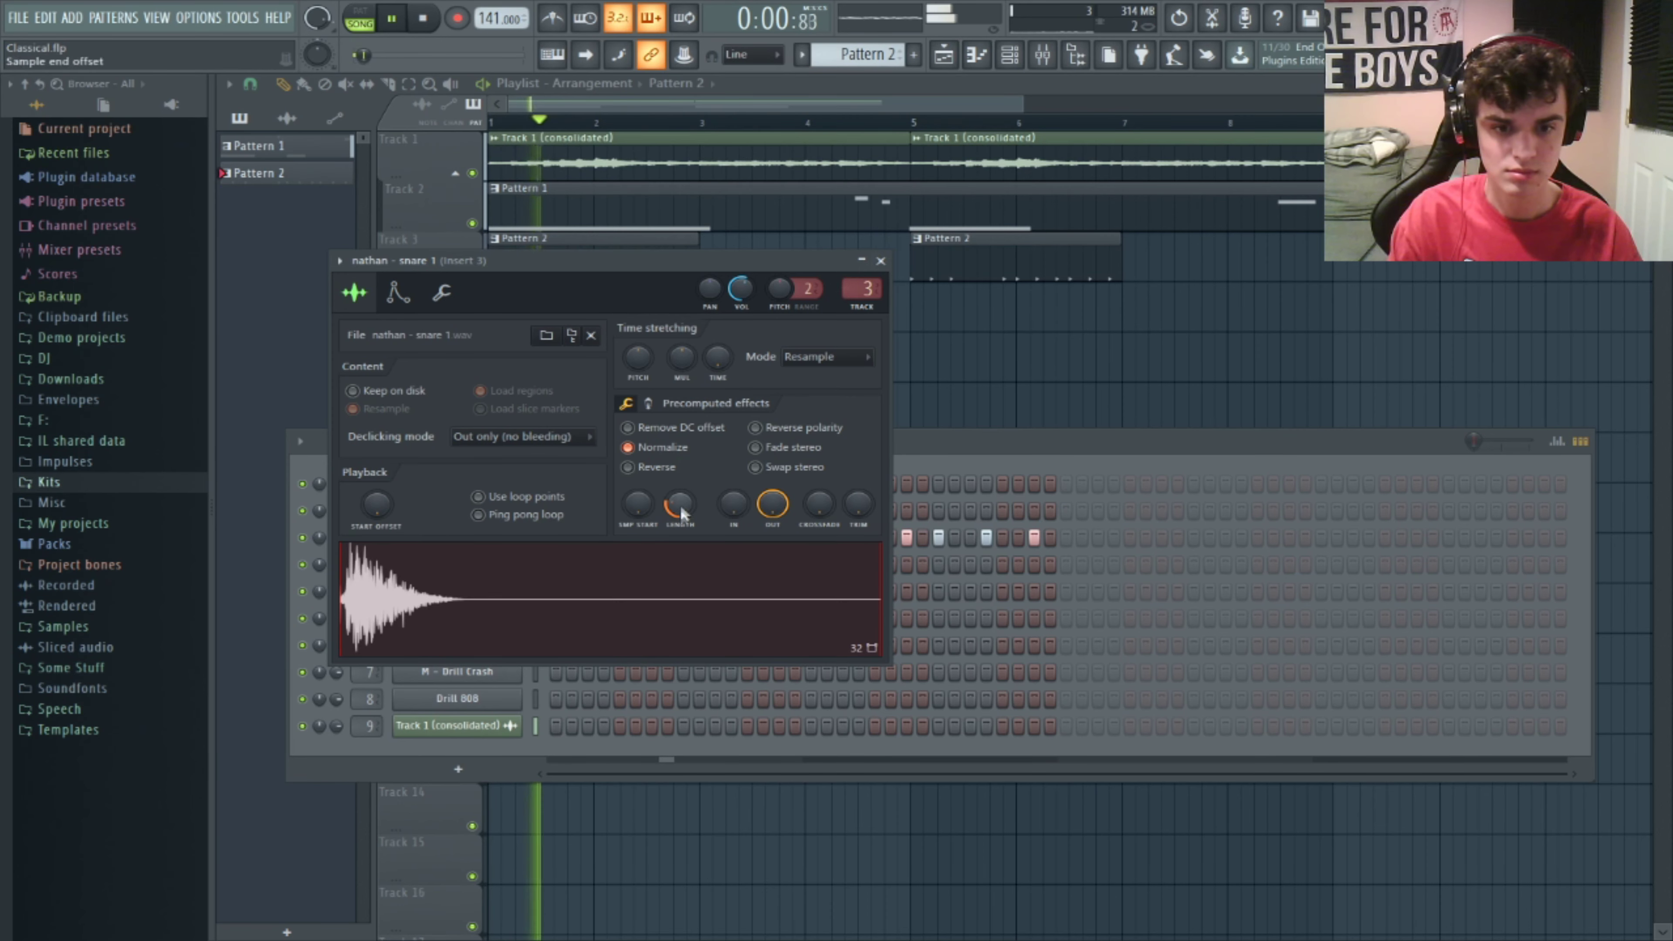
left_click(880, 260)
- Extend nathan - snare 1 in Pattern 2 with hits on steps 33, 36, 39, 47, 49, 52, 55, 57, 60 and 63
left_click(1065, 538)
left_click(1113, 537)
left_click(1161, 538)
left_click(1289, 537)
left_click(1322, 537)
left_click(1369, 538)
left_click(1416, 538)
left_click(1448, 538)
left_click(1496, 537)
left_click(1544, 538)
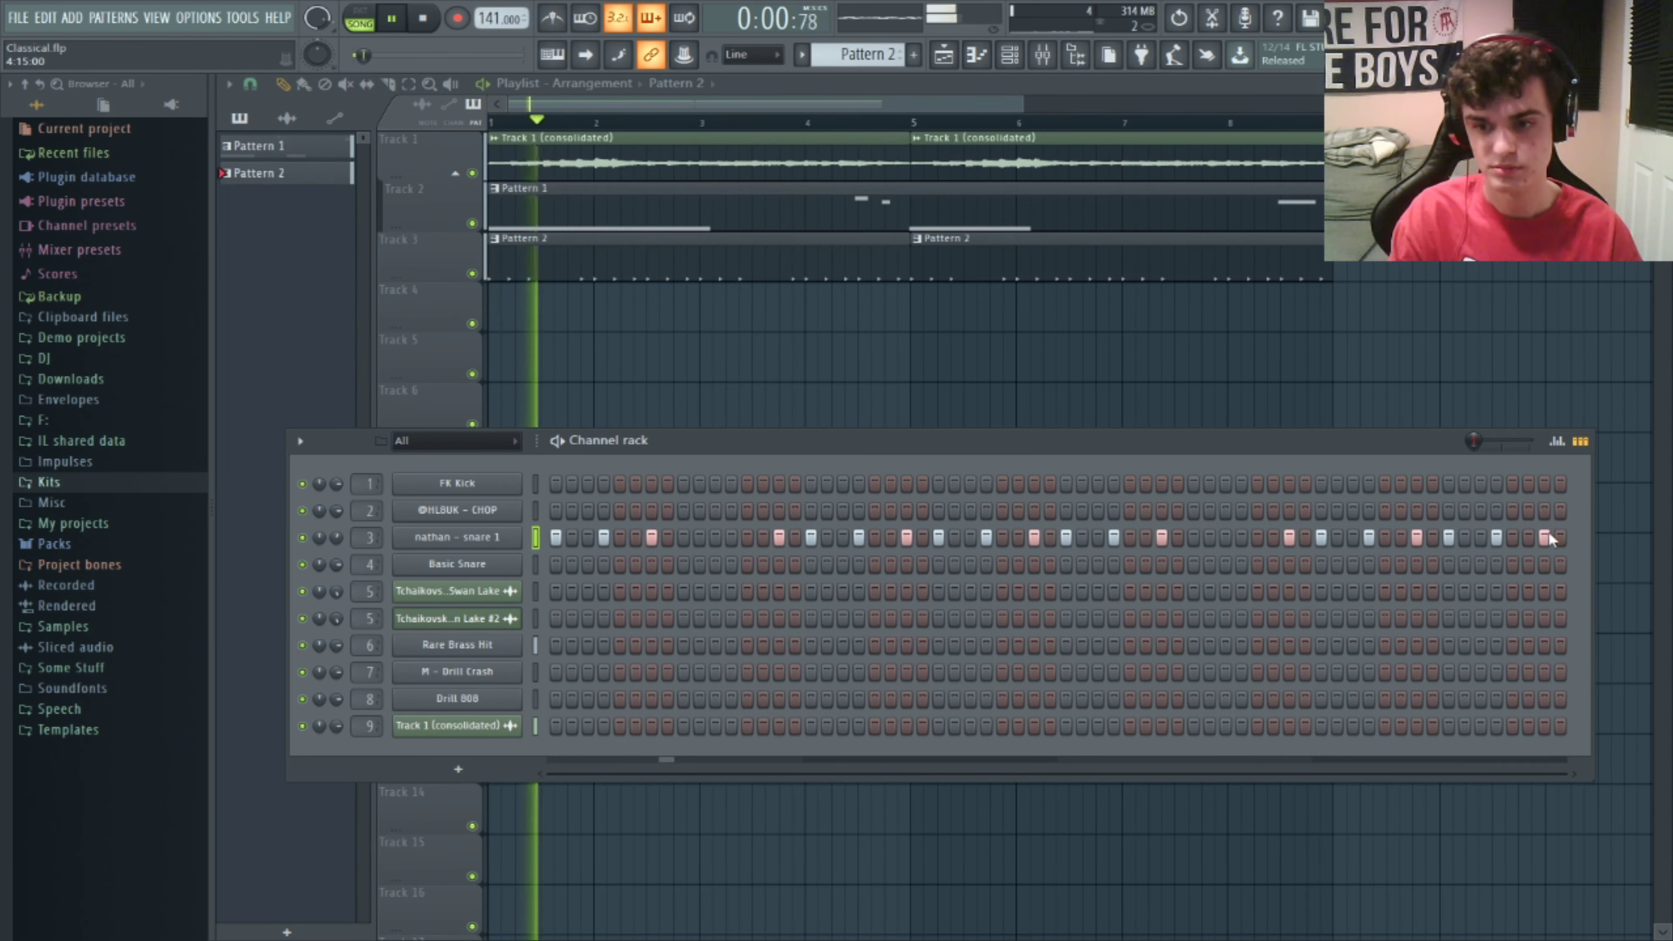
- Create Pattern 3 and place it on Track 4 at bars 1 and 5
key("F4")
key("F6")
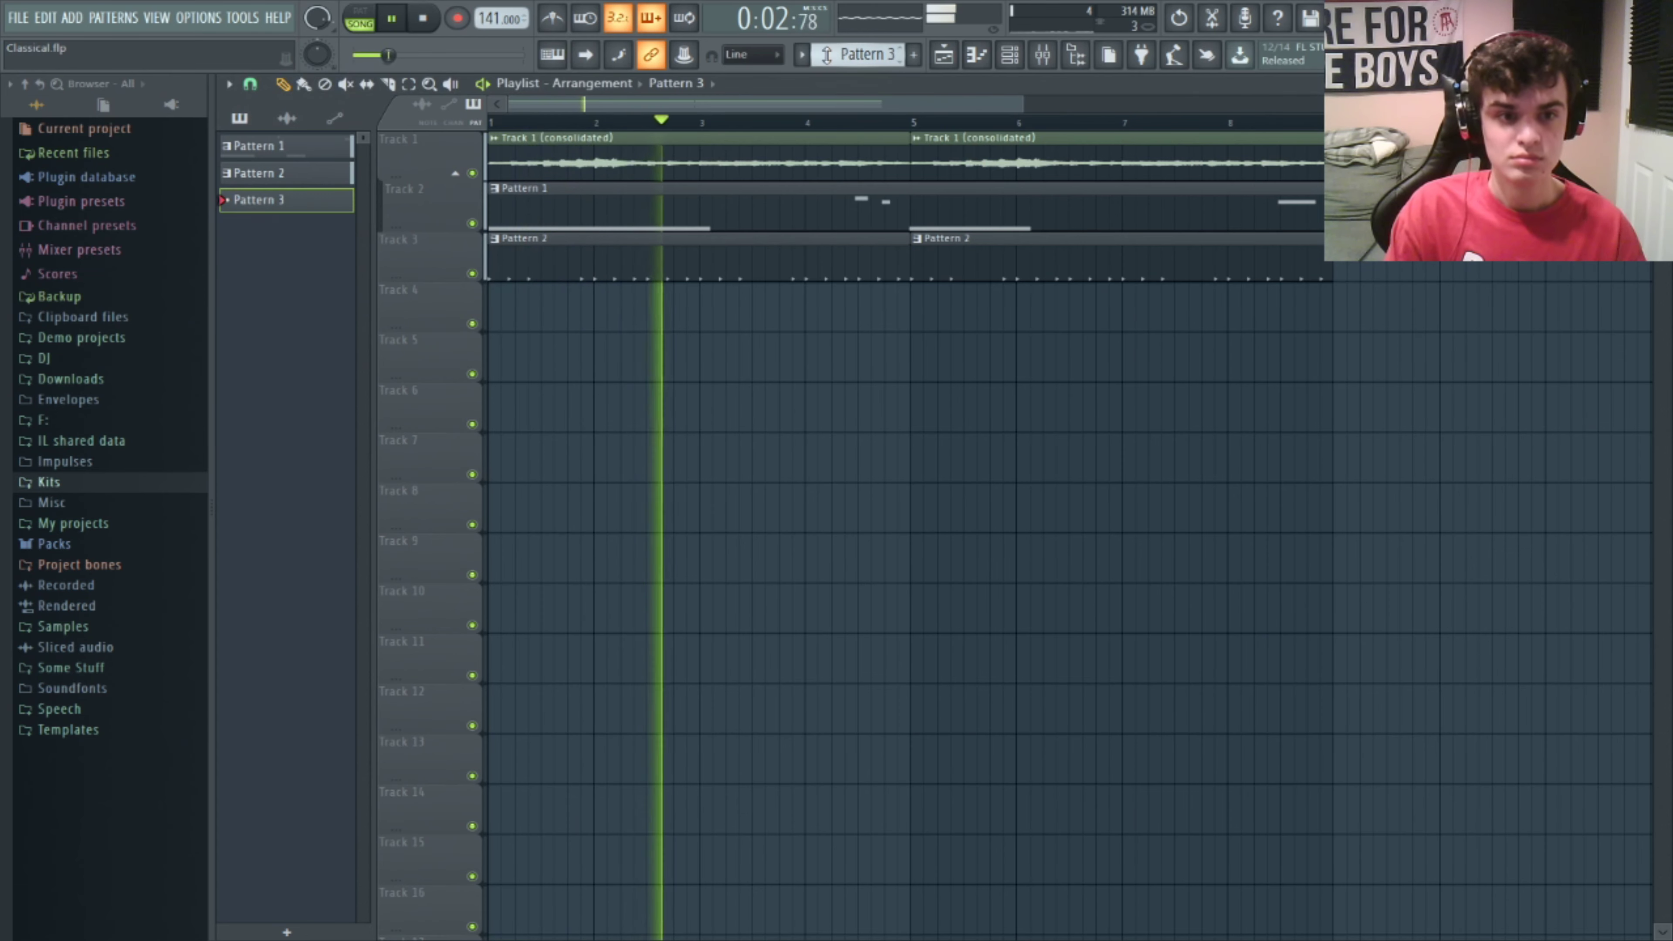
left_click(527, 308)
left_click(921, 309)
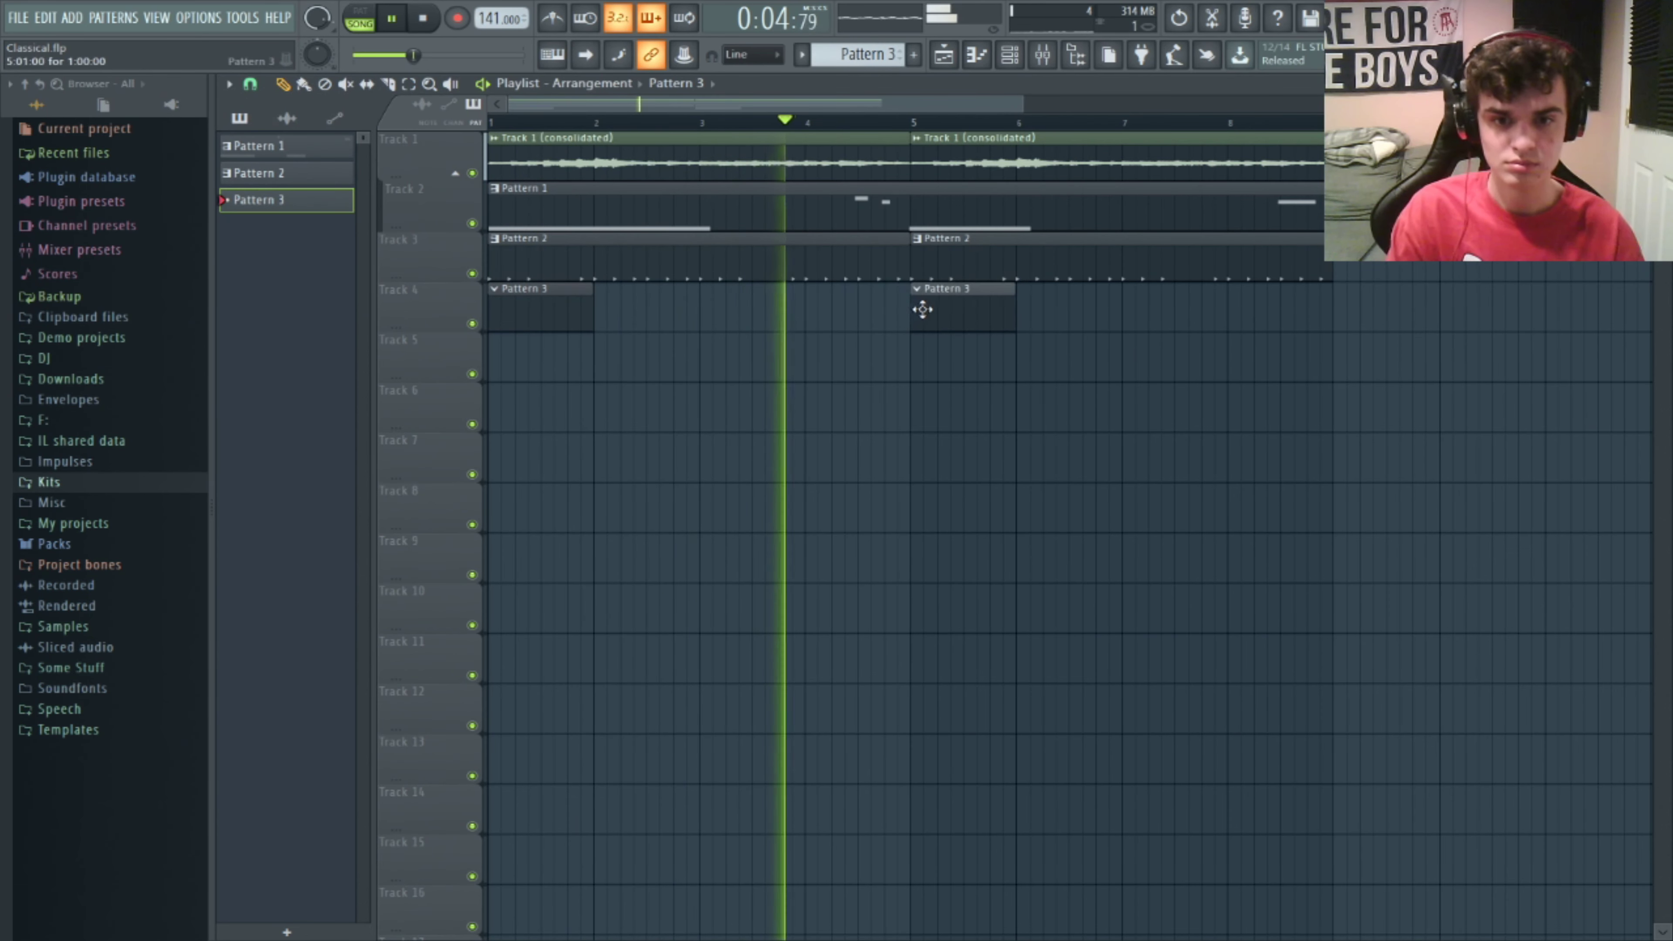
- Program Pattern 3 with Basic Snare on steps 9, 41 and 61 and the CHOP channel on steps 19, 29 and 55
left_click(1025, 58)
key("space")
left_click(535, 511)
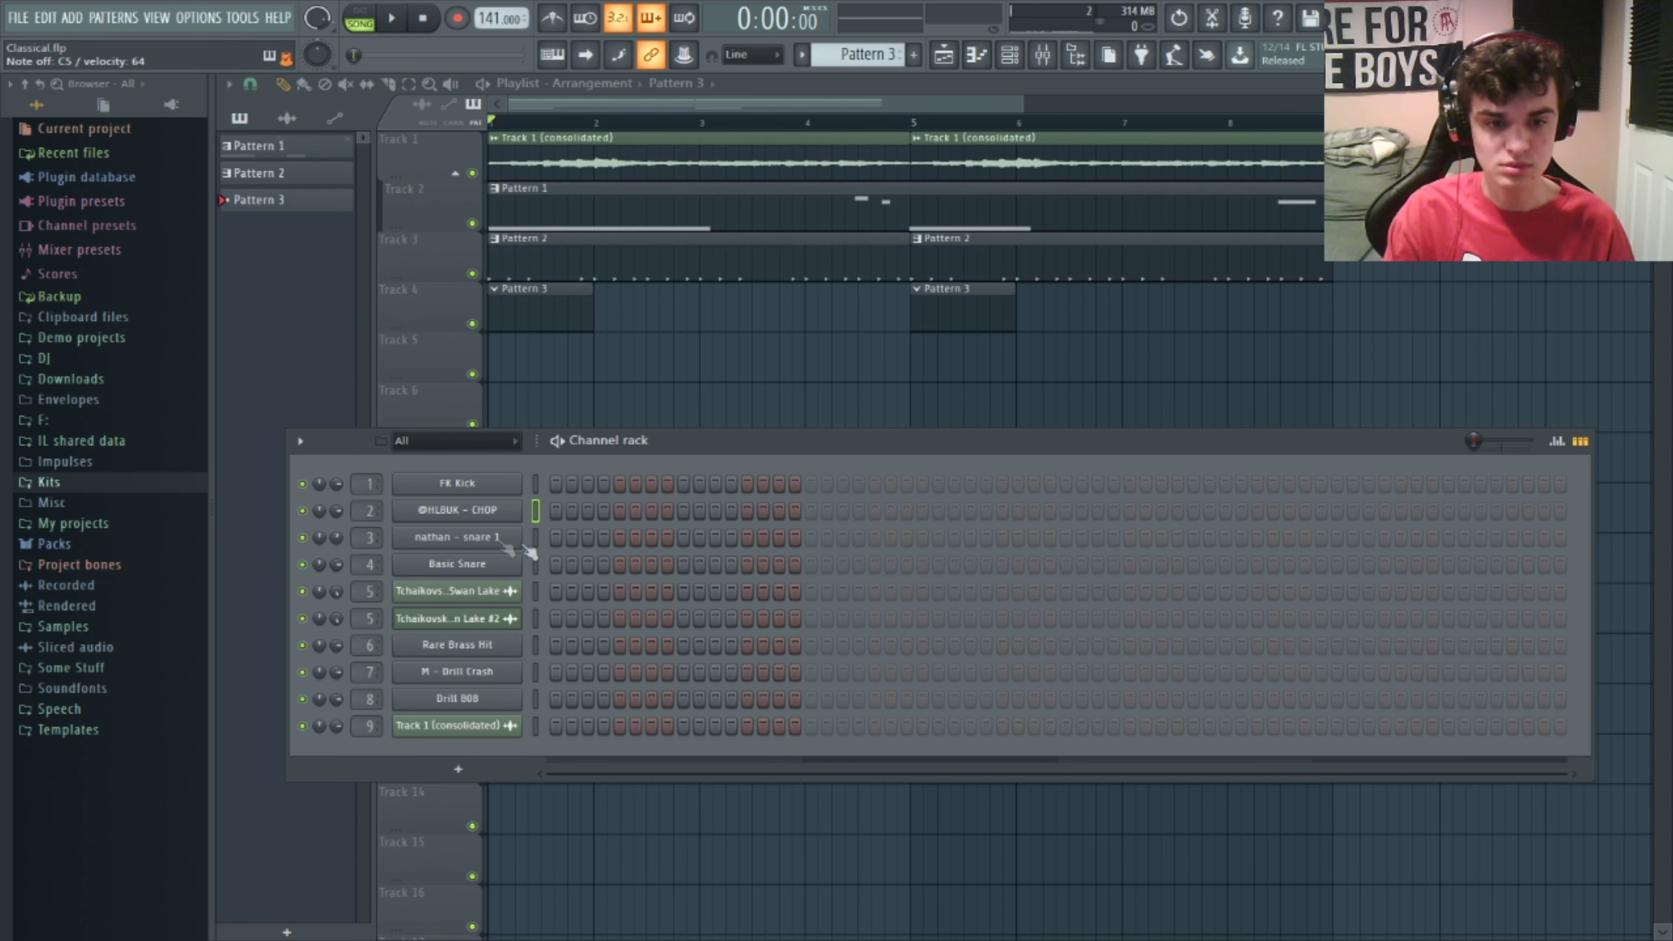
left_click(683, 564)
key("space")
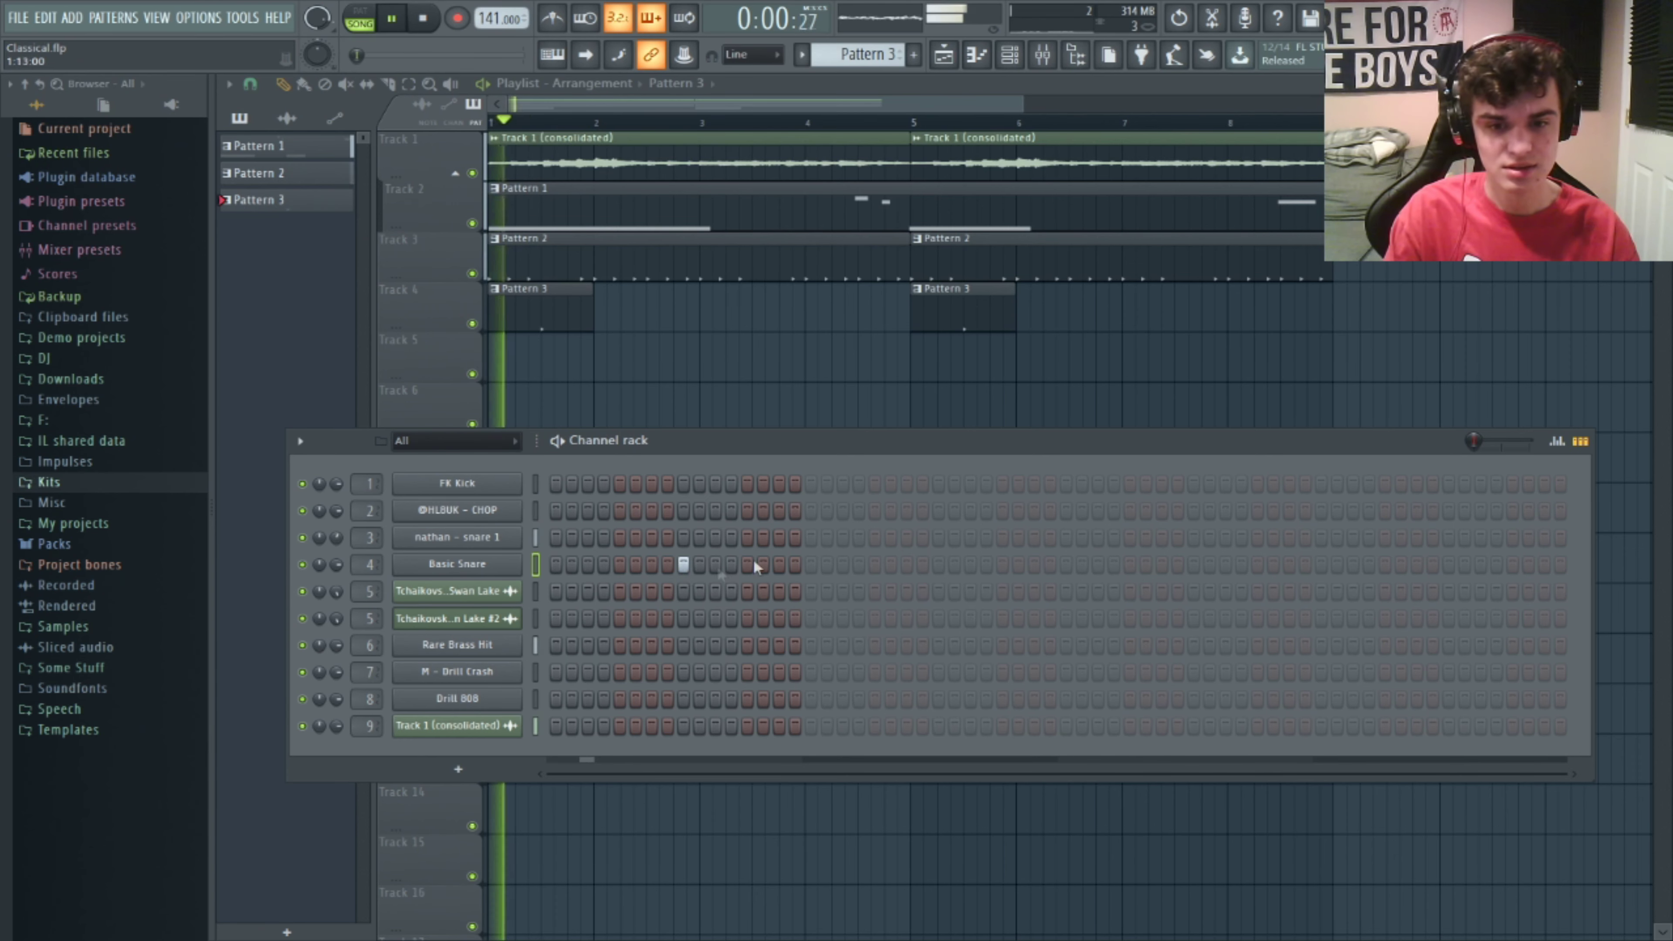
left_click(842, 510)
left_click(1002, 510)
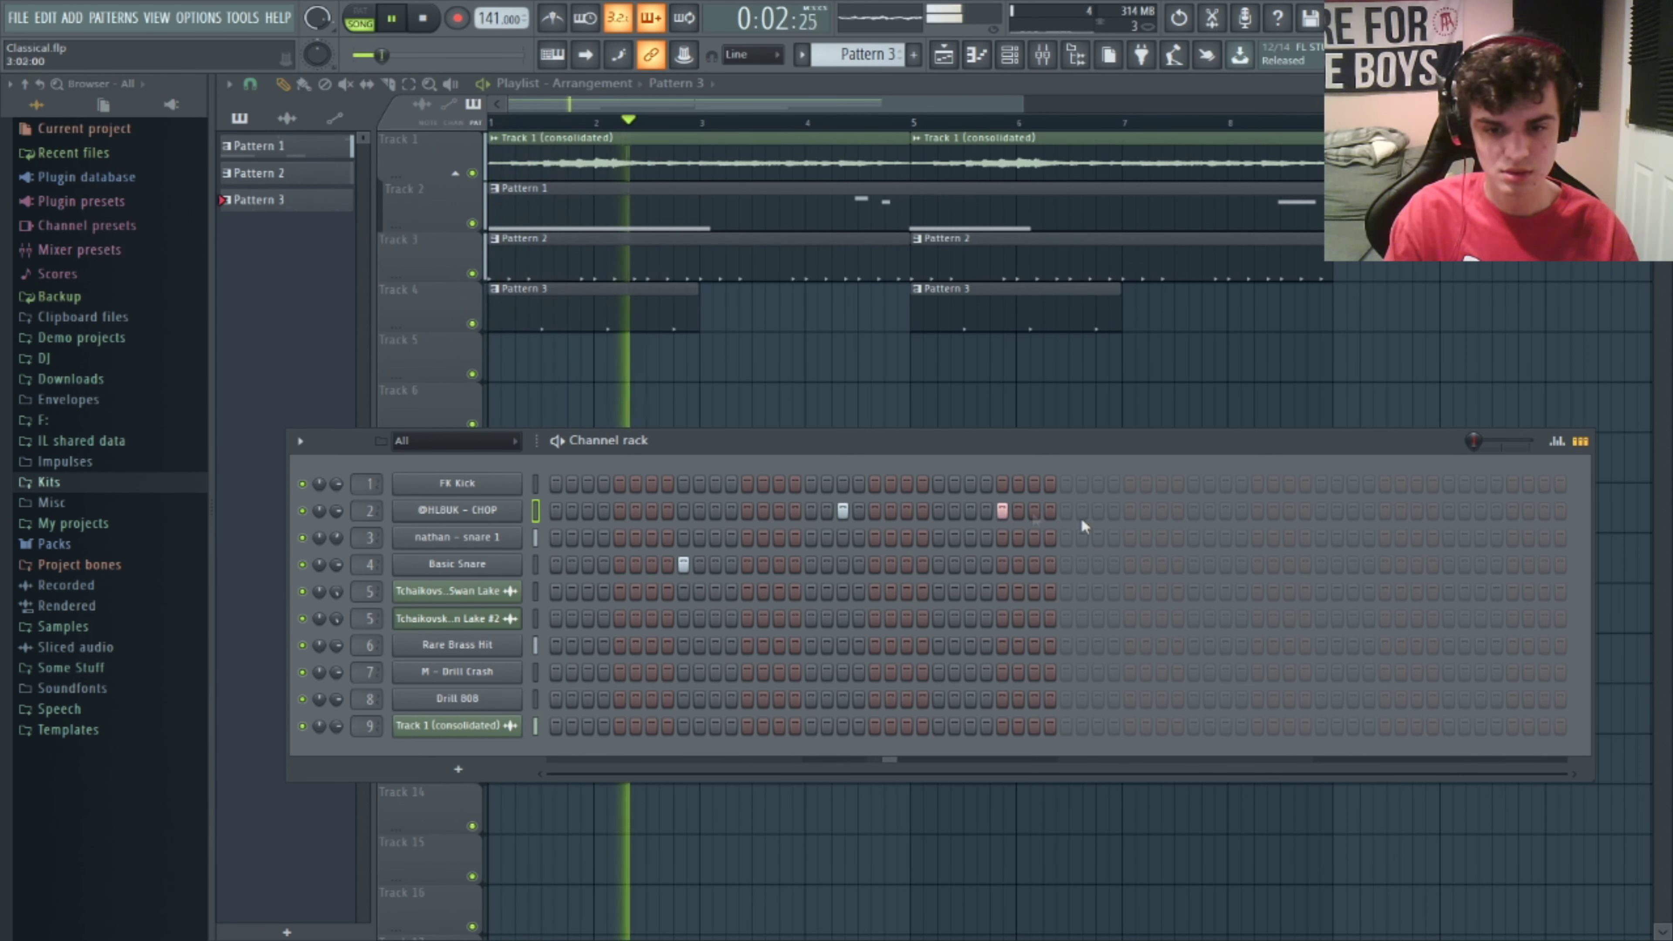
left_click(1193, 564)
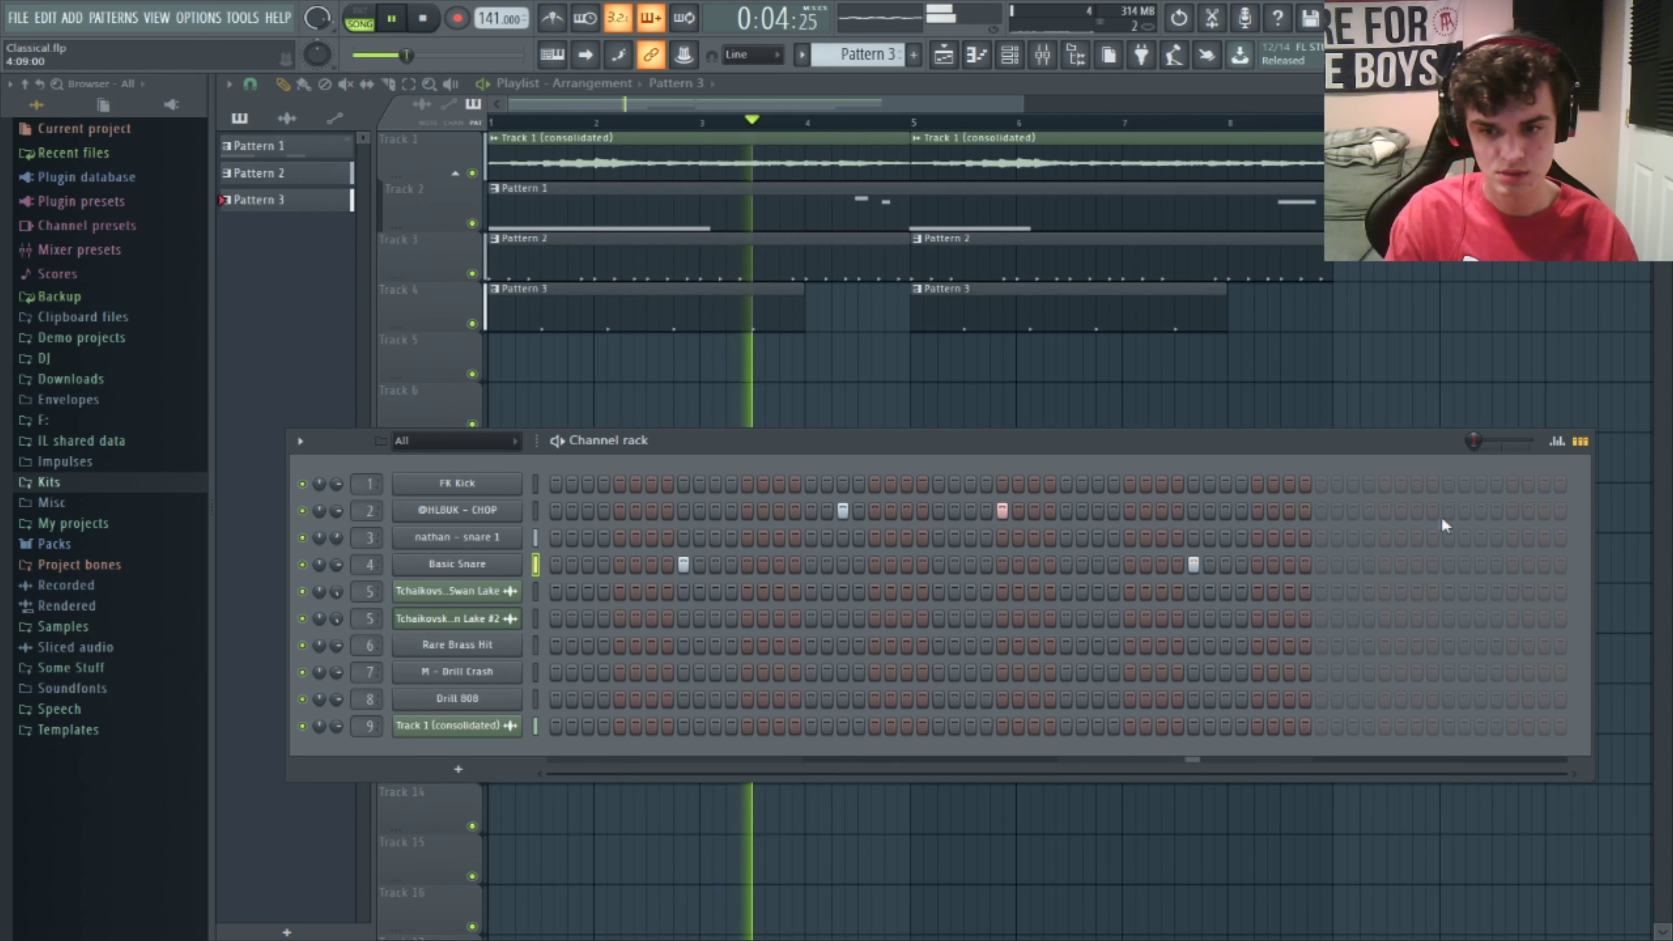
left_click(1415, 510)
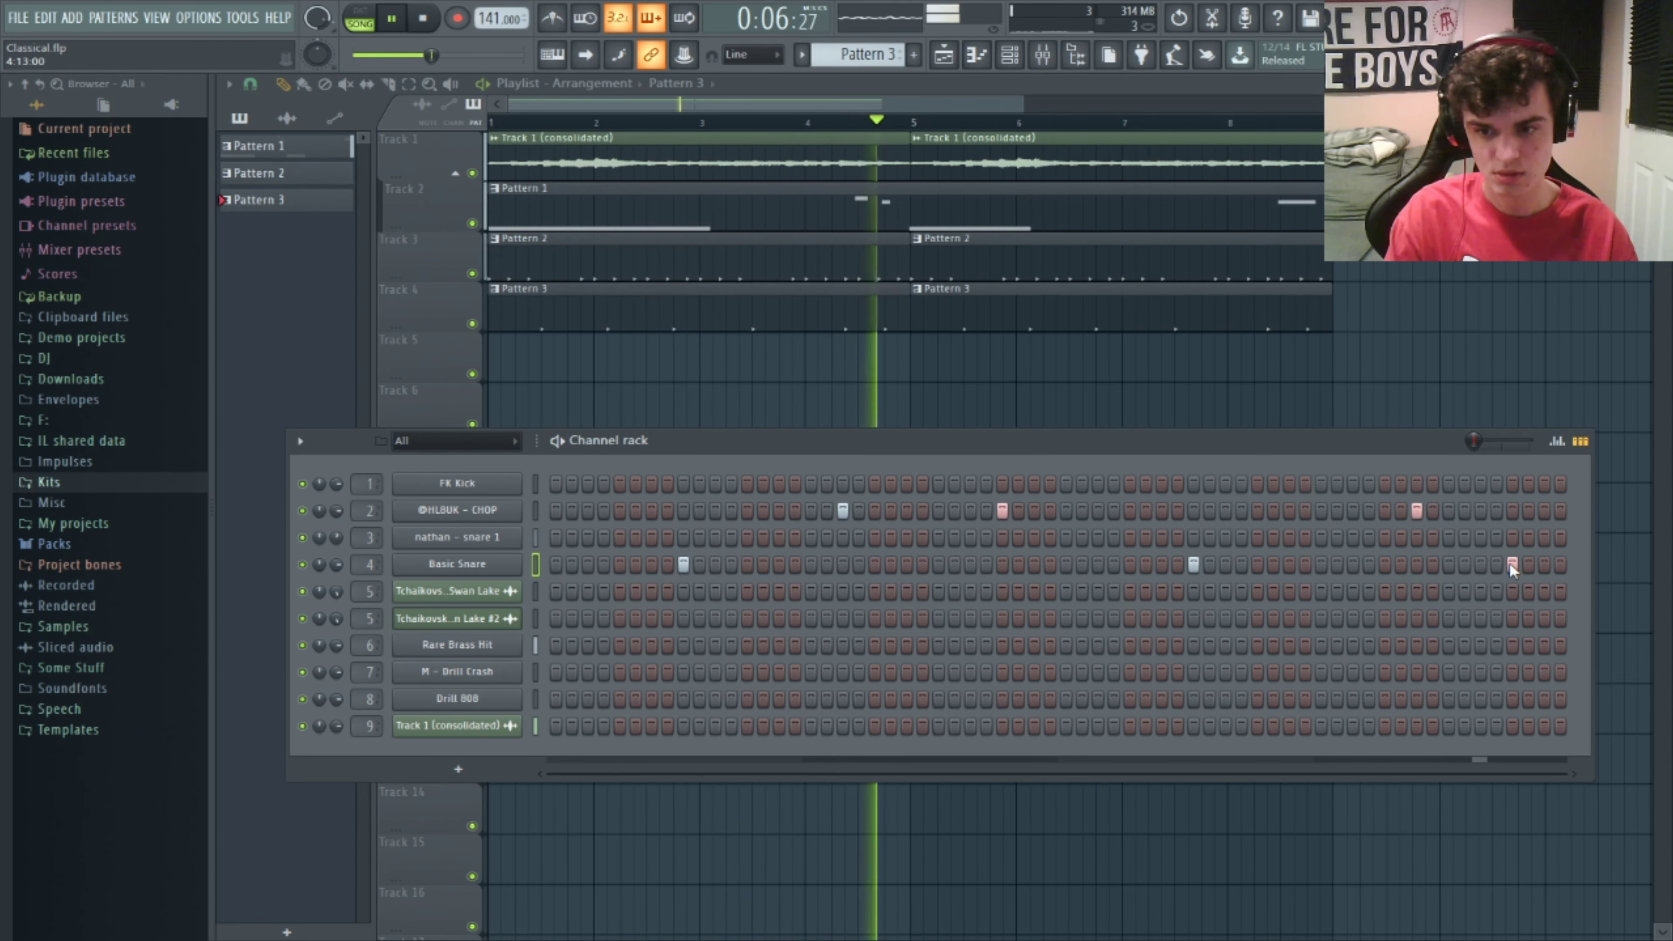
key("F6")
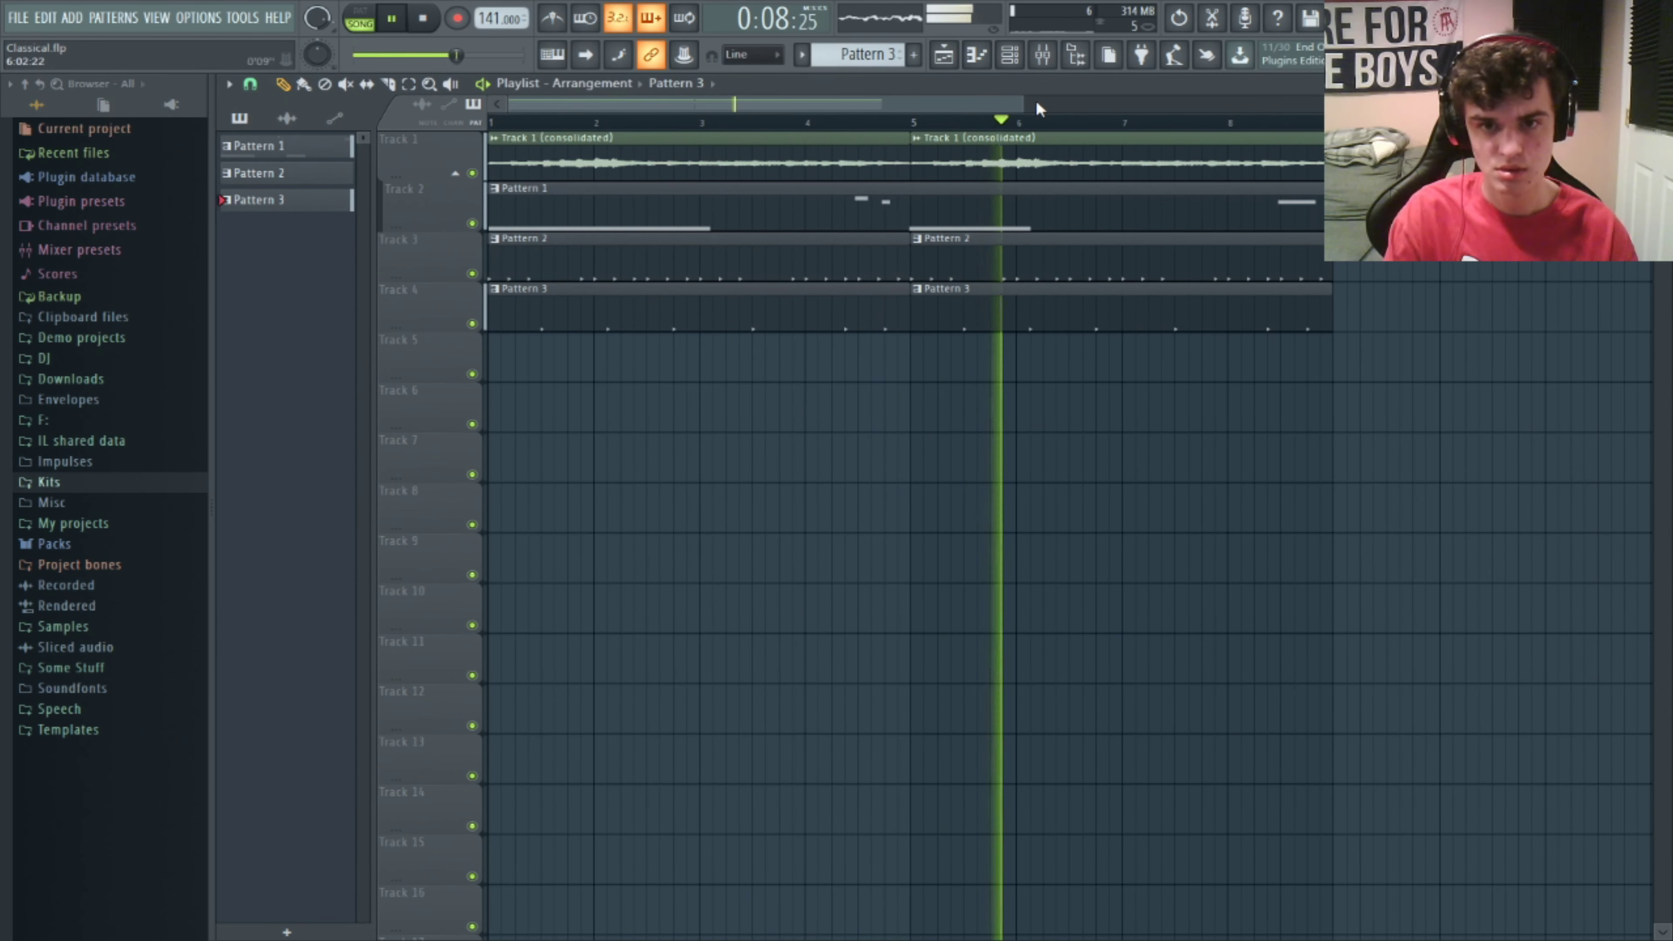
- Lower the mixer volume of Insert 2 (the CHOP channel) and Insert 4 (Basic Snare) slightly during playback
left_click(1042, 55)
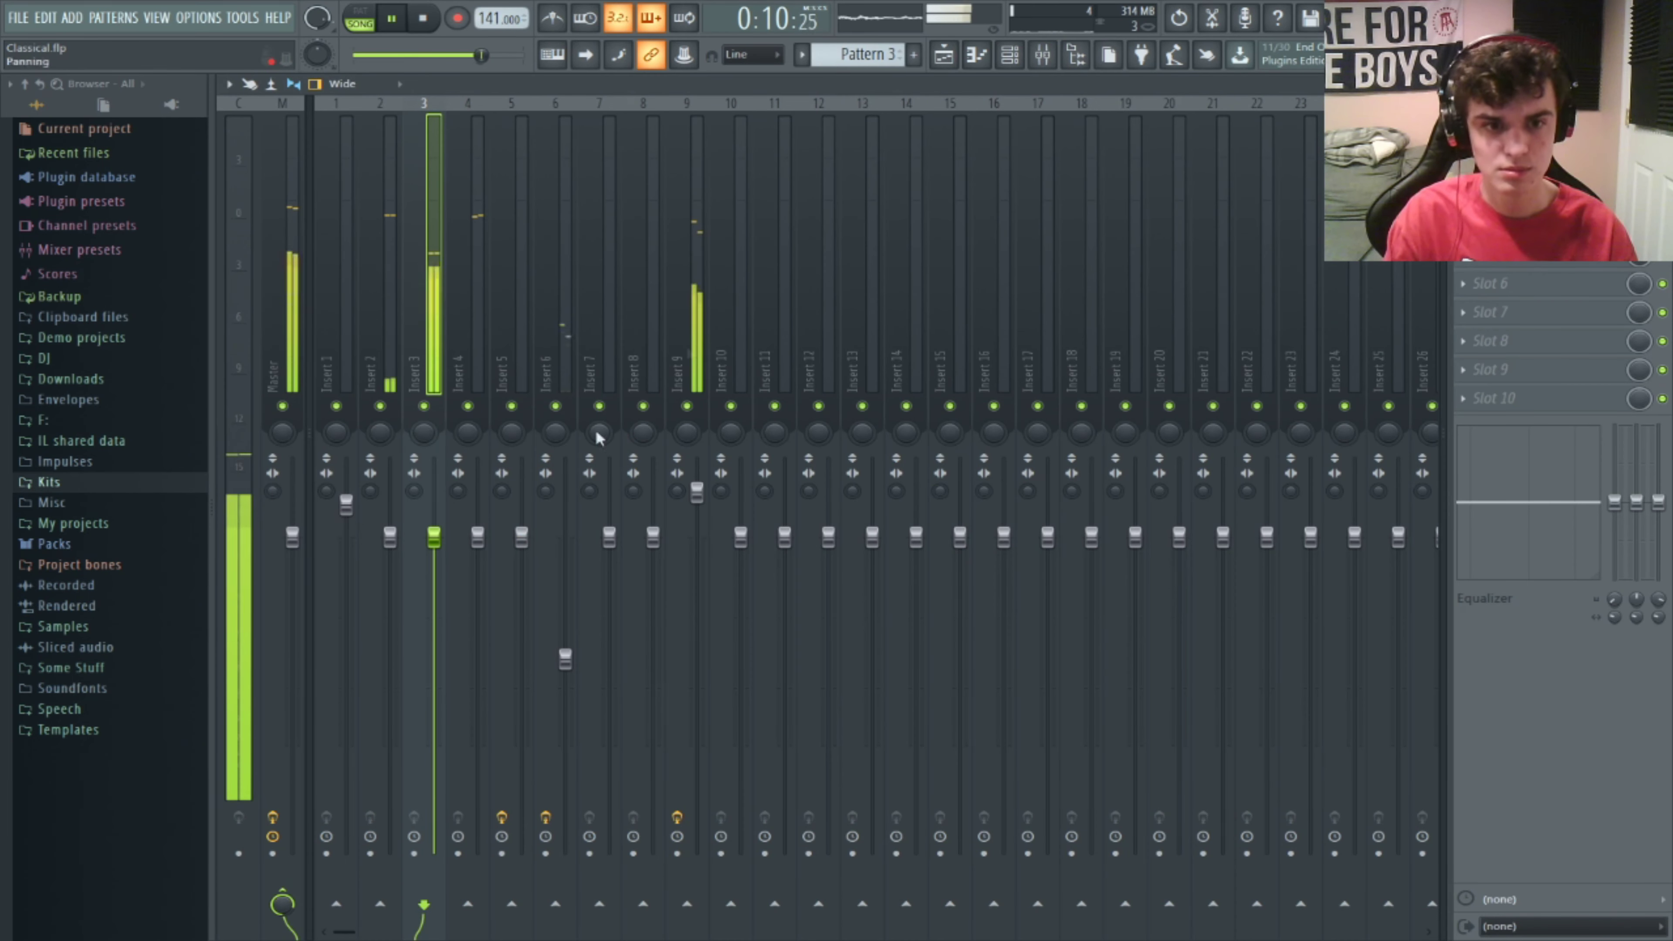
left_click_drag(390, 537, 390, 568)
left_click_drag(478, 537, 477, 562)
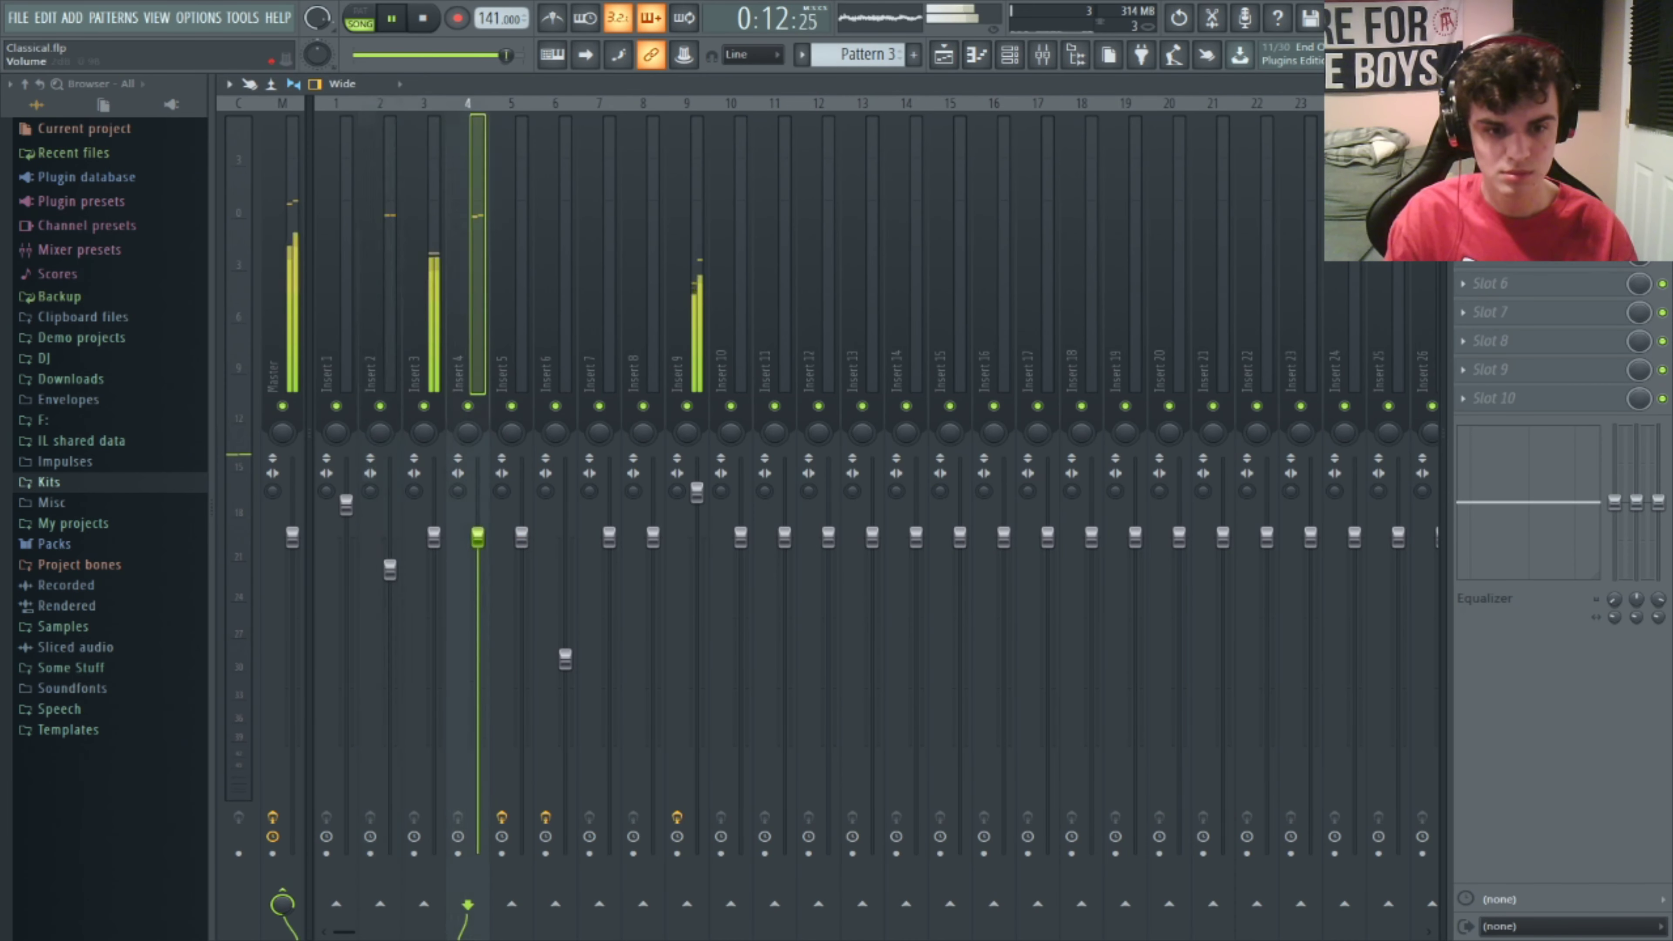
key("F9")
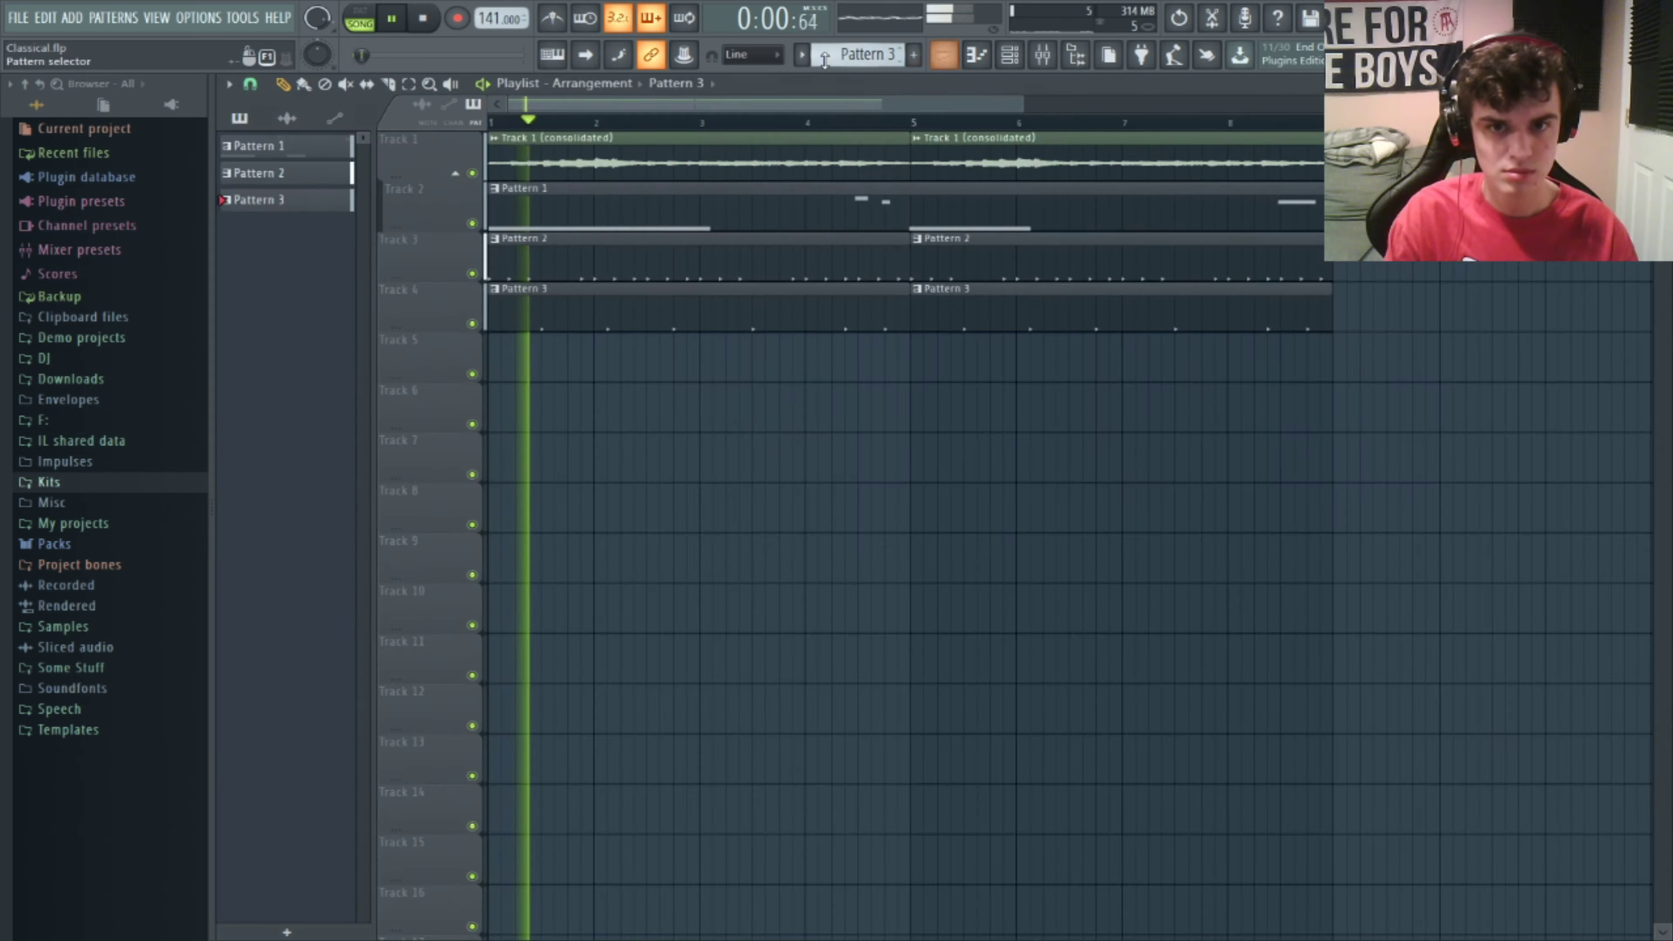
- Create Pattern 4 and place it on Track 5 at bars 1 and 5
key("F4")
left_click(929, 362)
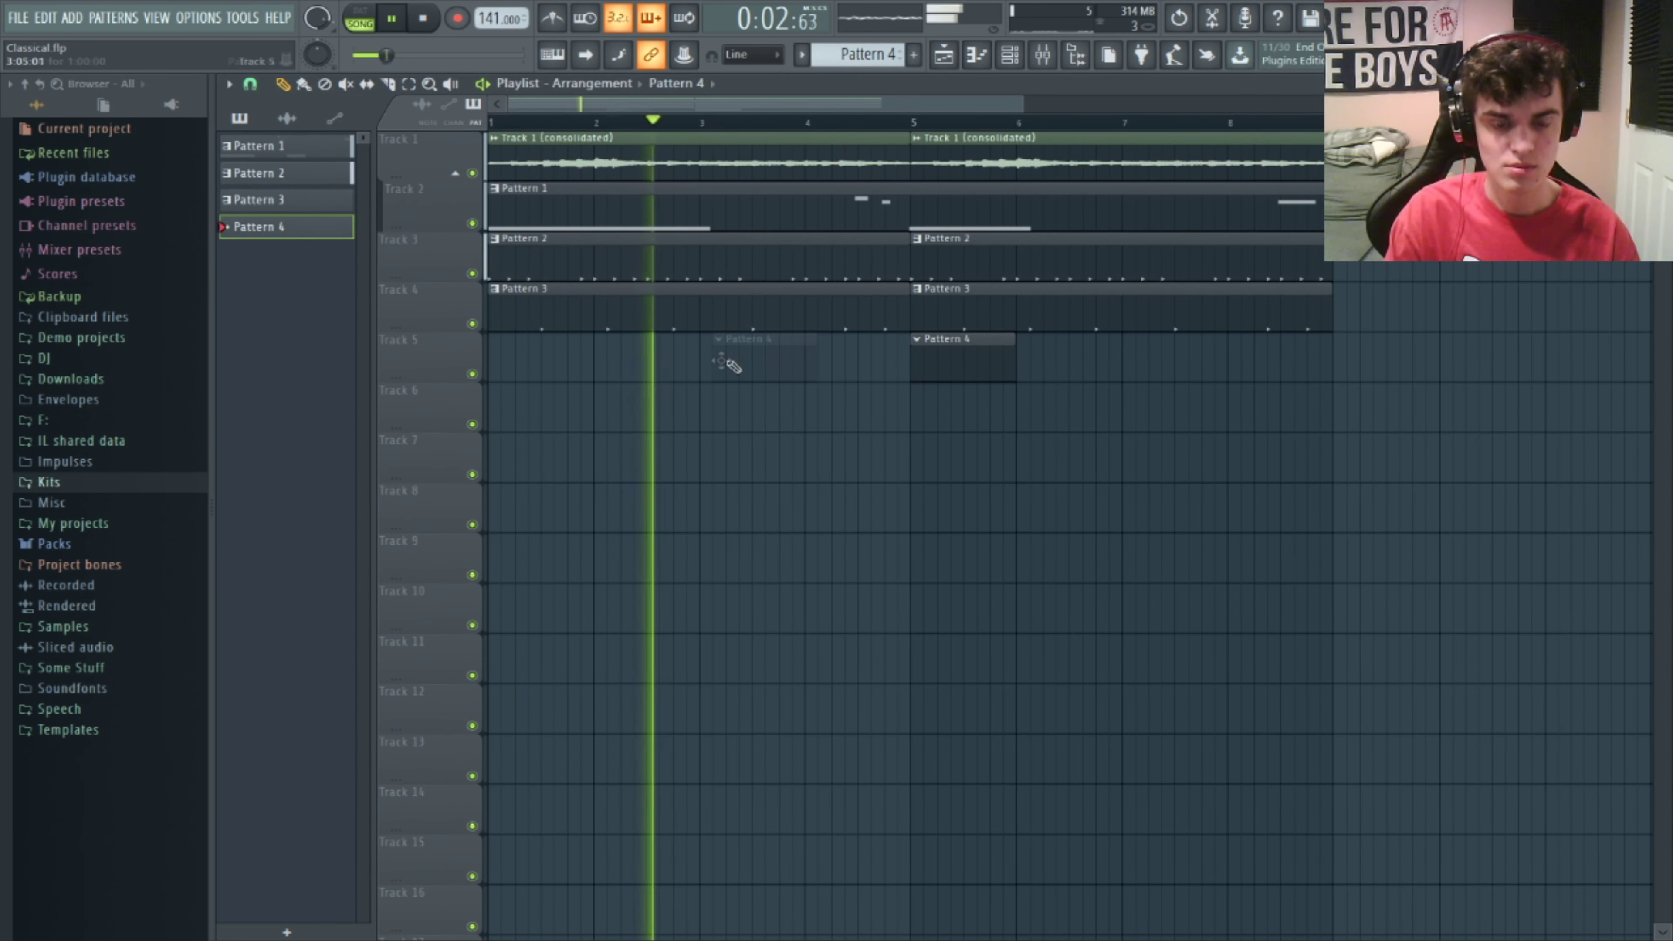
left_click(540, 361)
key("space")
- Program FK Kick in Pattern 4 with hits on steps 1, 25, 33, 57 and 61
key("F6")
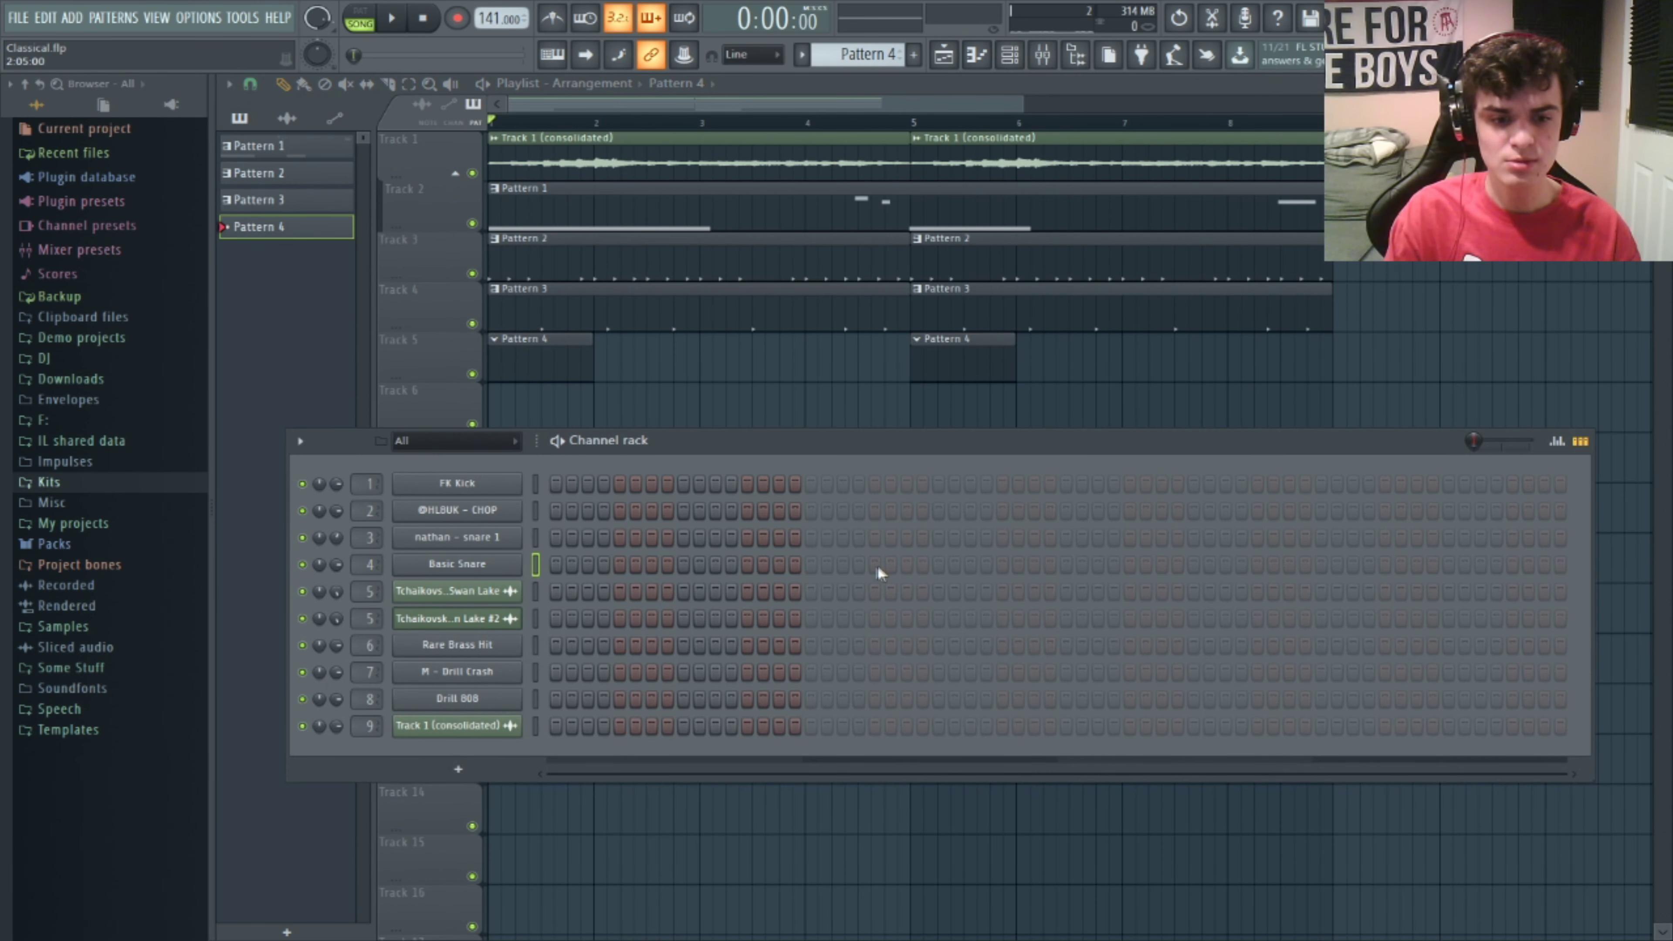
left_click(553, 483)
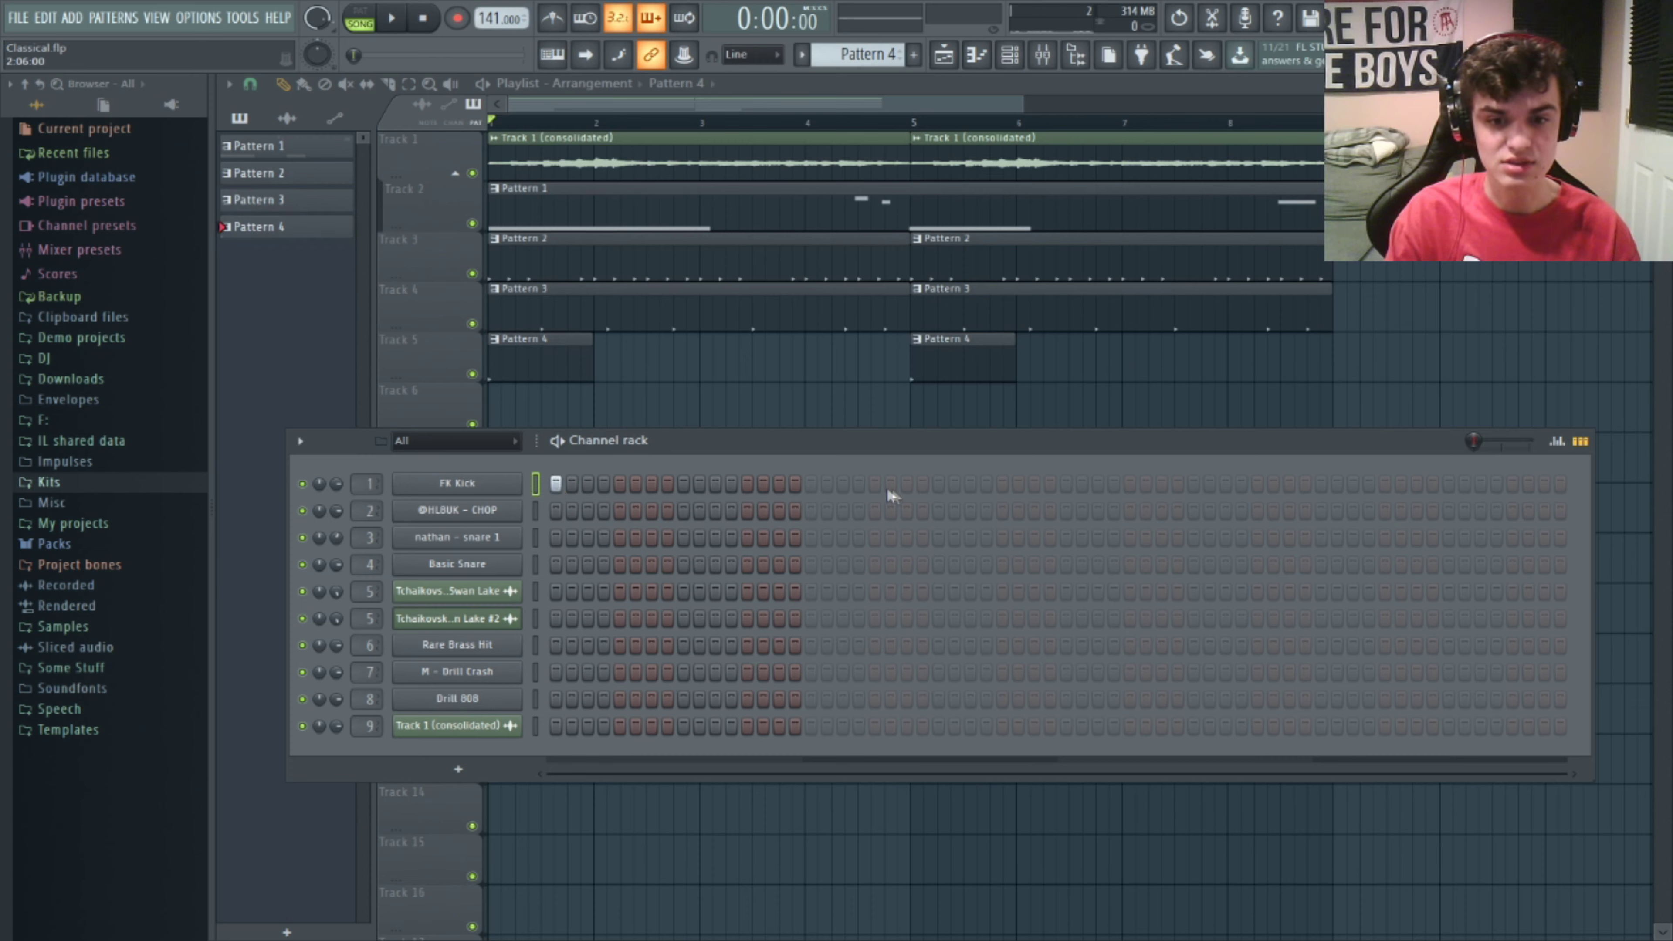
left_click(938, 483)
key("space")
left_click(1065, 483)
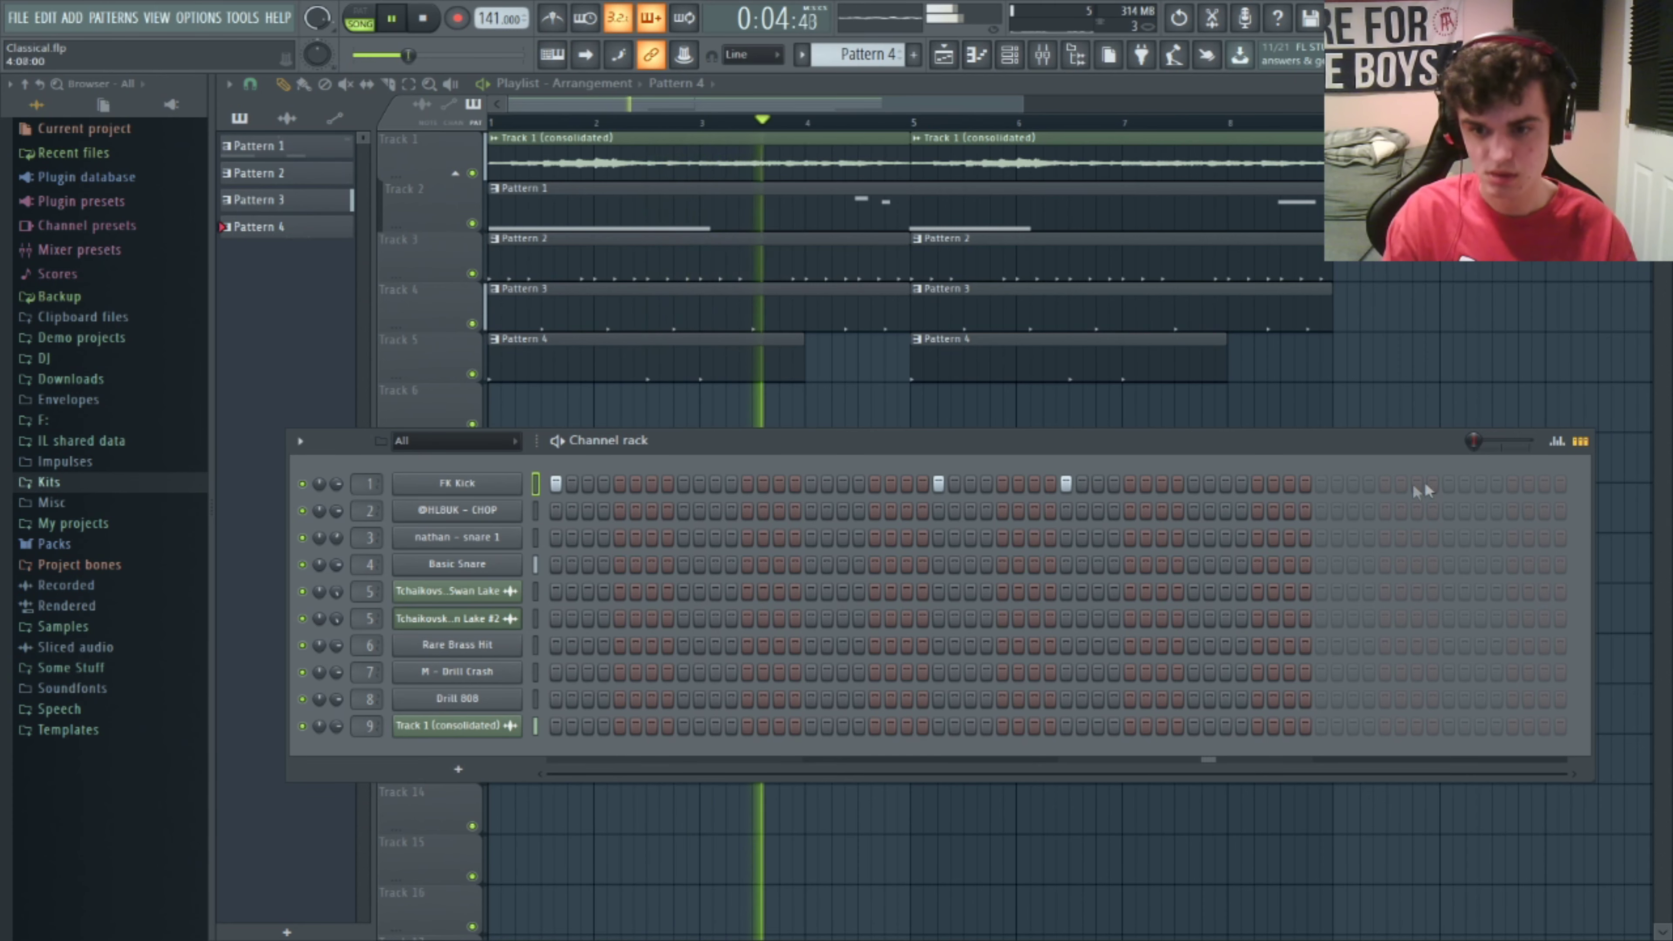
left_click(1448, 484)
left_click(1512, 484)
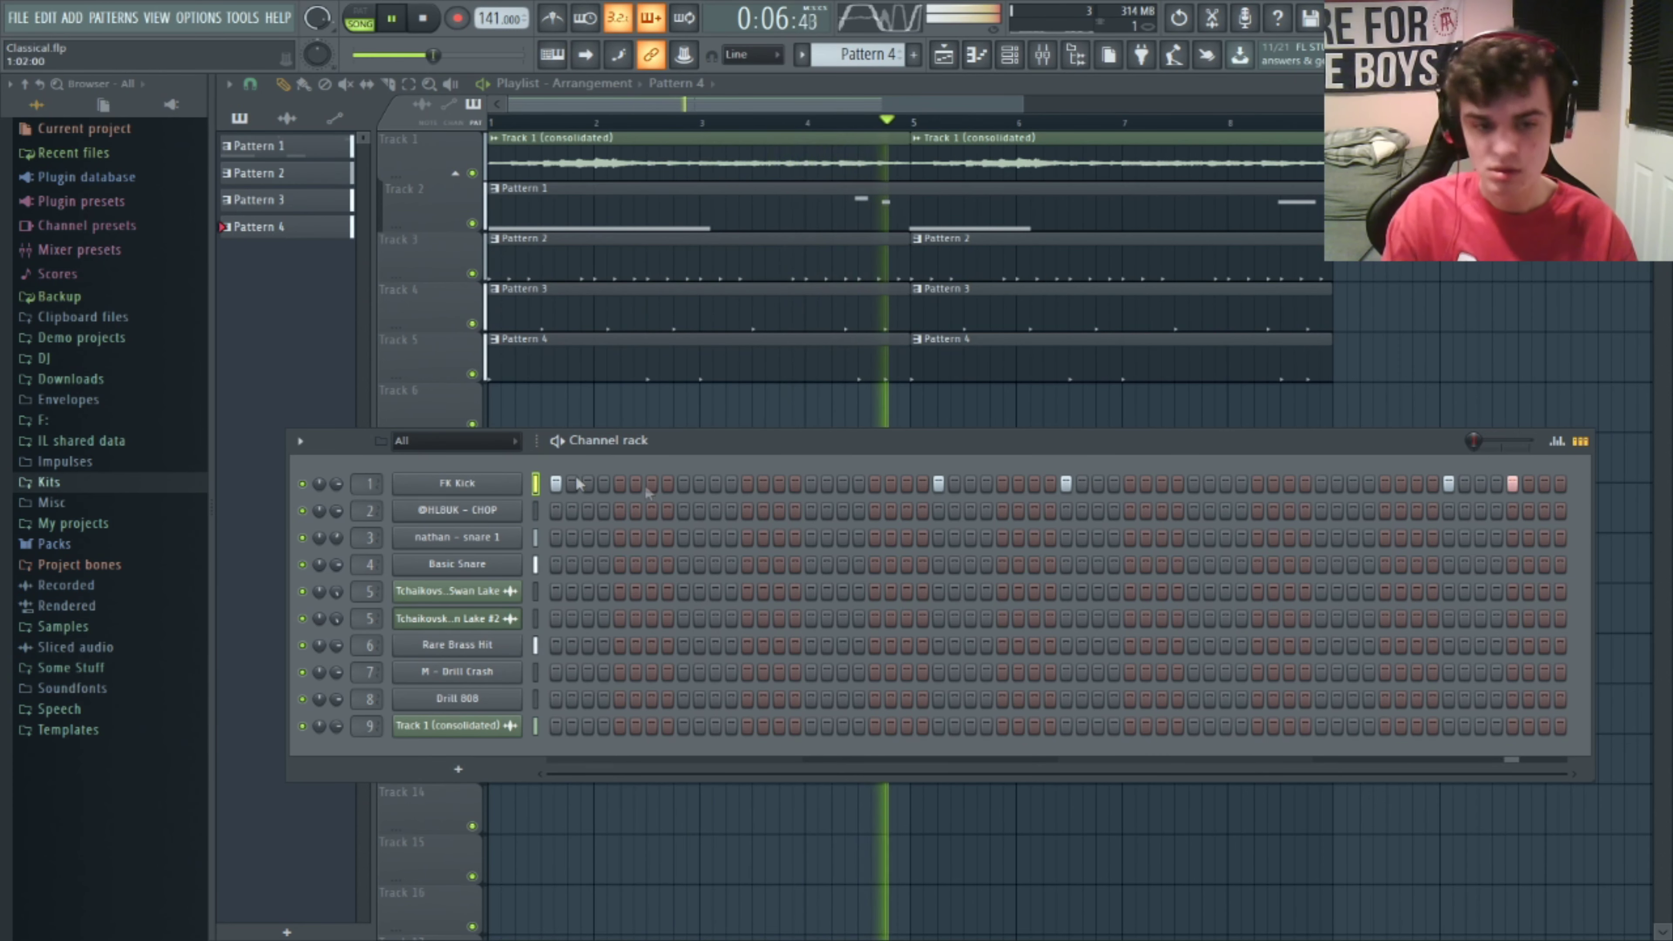
- Check the FK Kick sampler settings while playing the arrangement, and save the project
left_click(503, 492)
key("space")
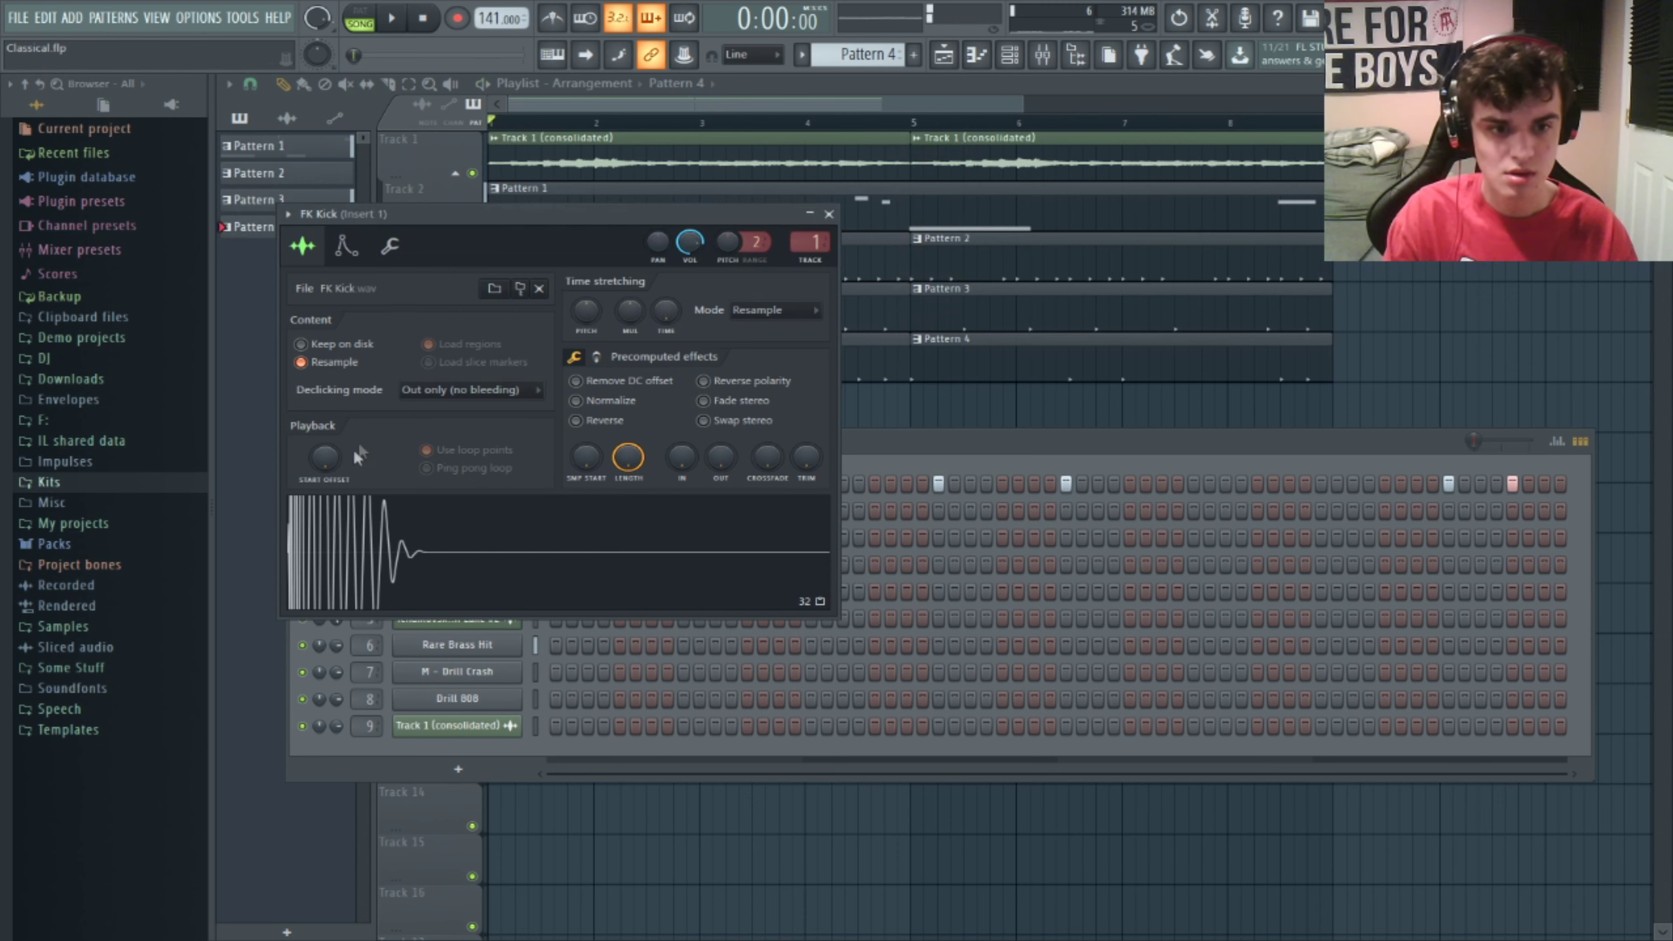
key("space")
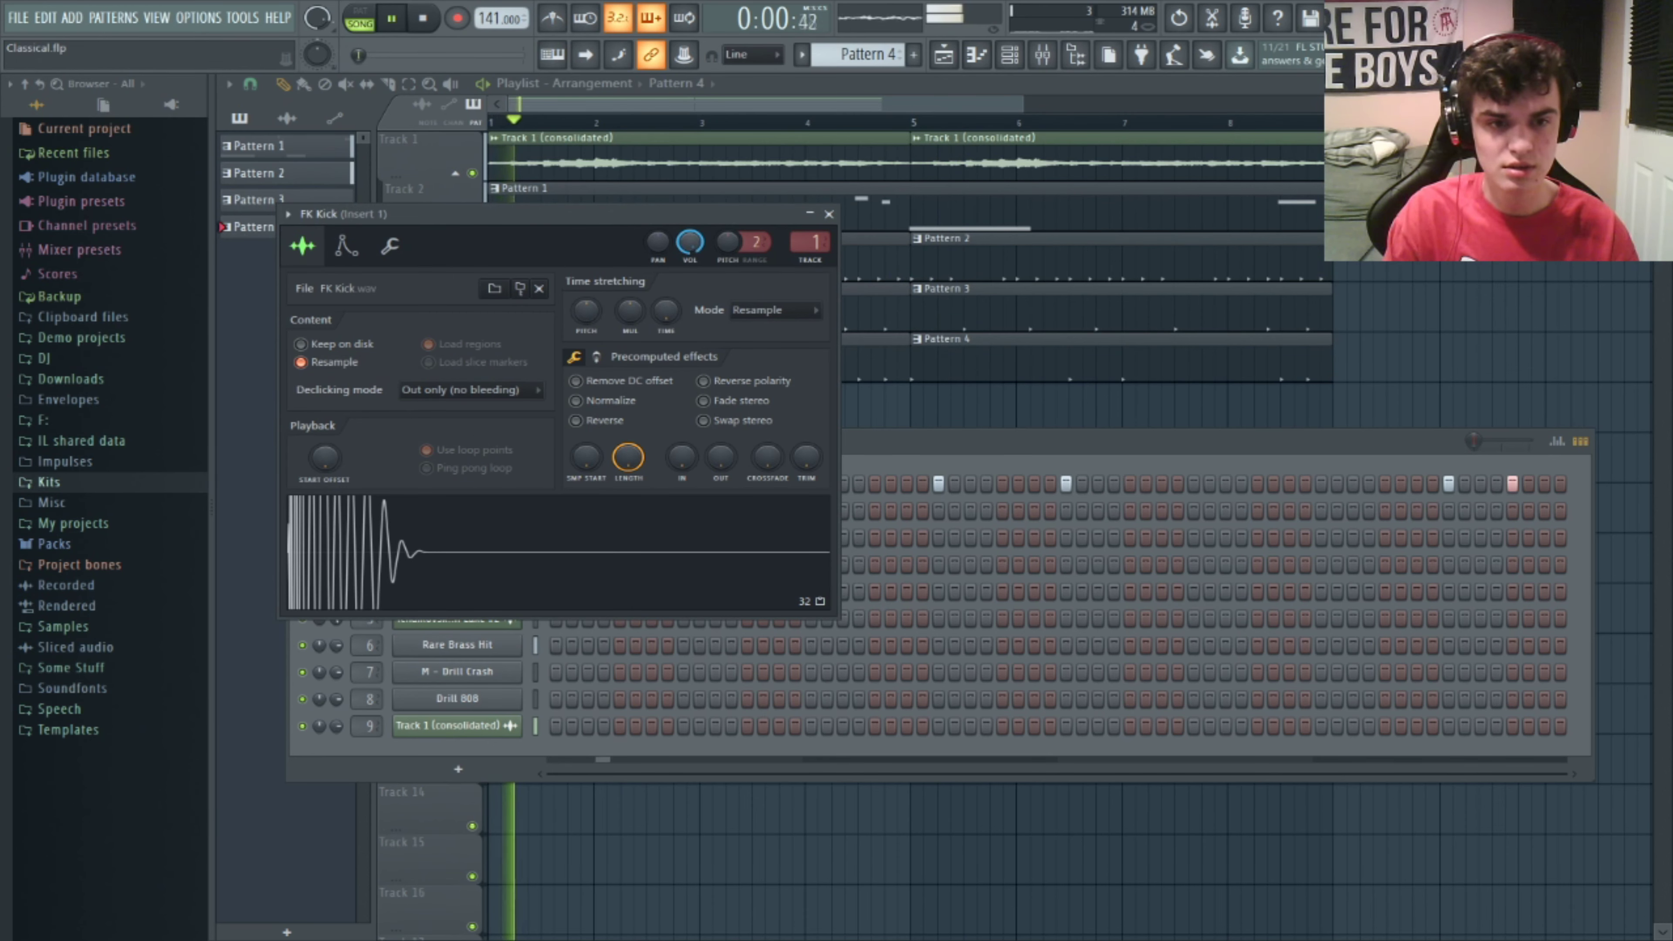
left_click(829, 213)
key("F6")
key("ctrl+s")
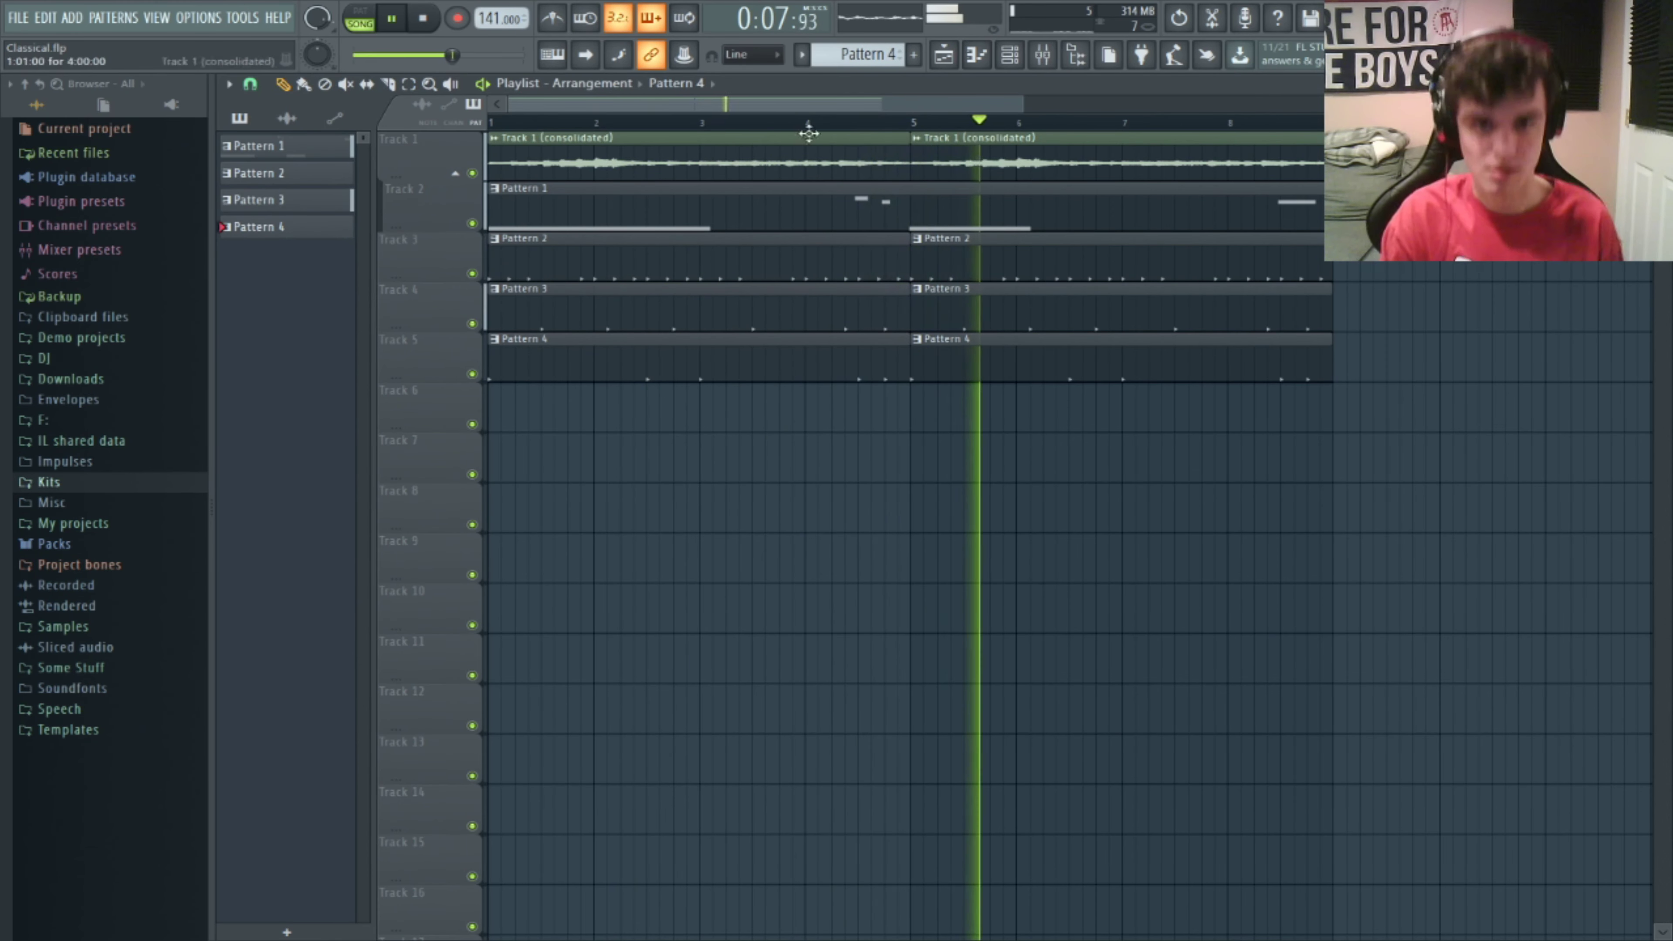
- Create Pattern 5 and place it on Track 6 at bar 1, removing the extra copy at bar 5
key("F4")
left_click(913, 412)
left_click_drag(914, 412, 506, 414)
left_click(934, 413)
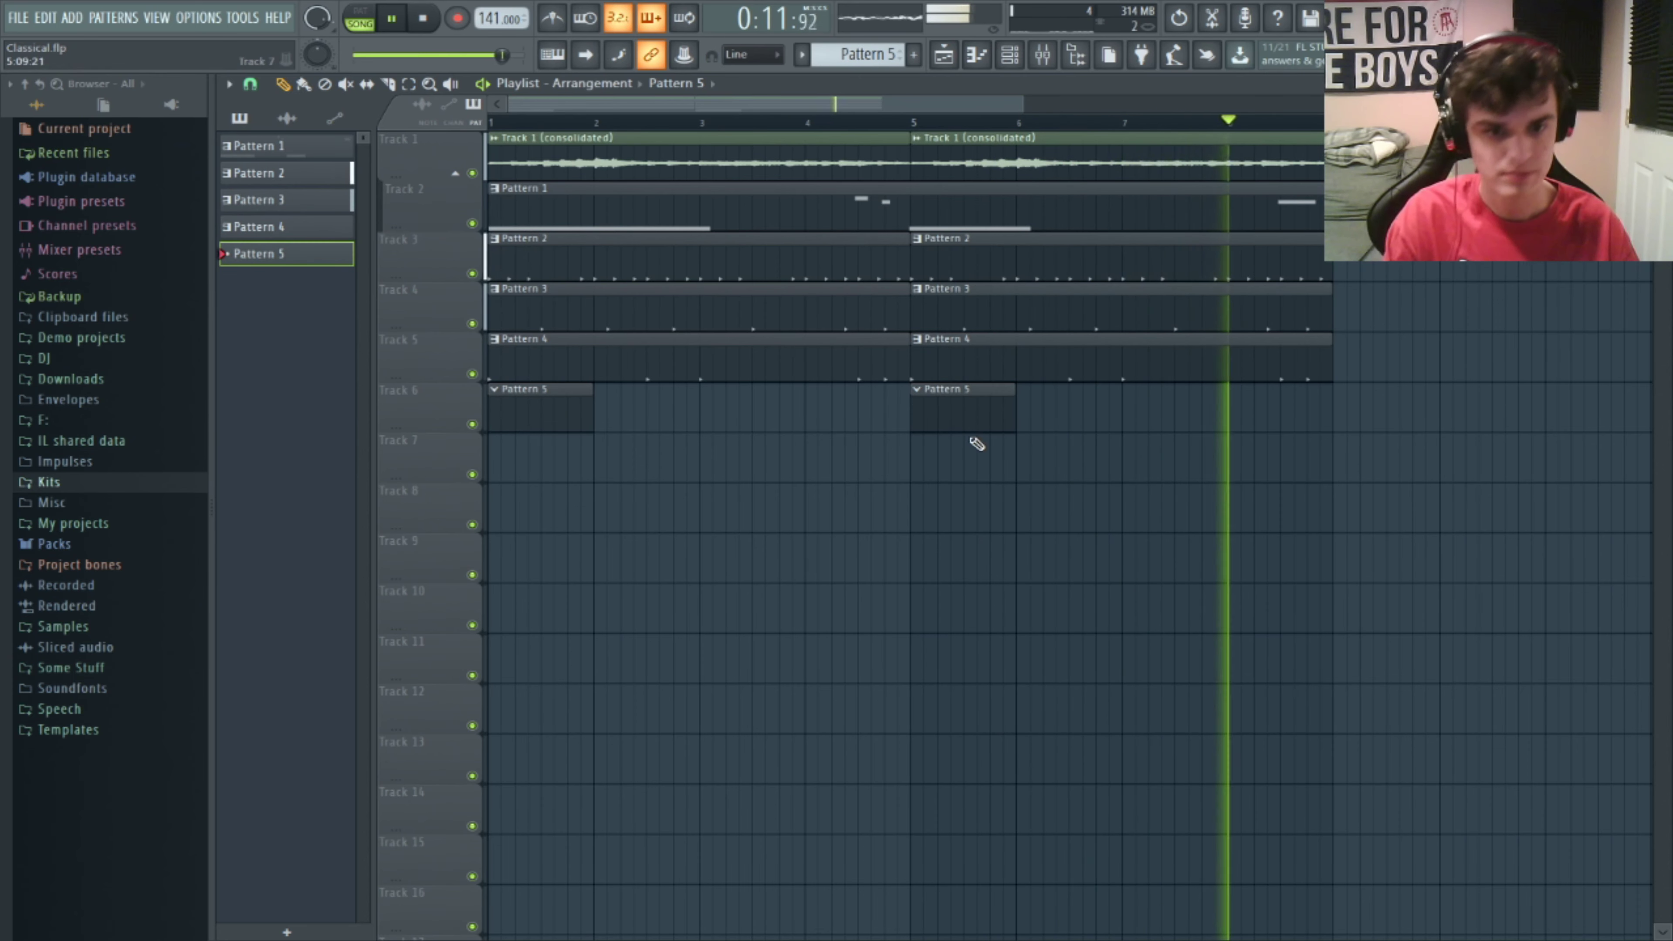
right_click(967, 422)
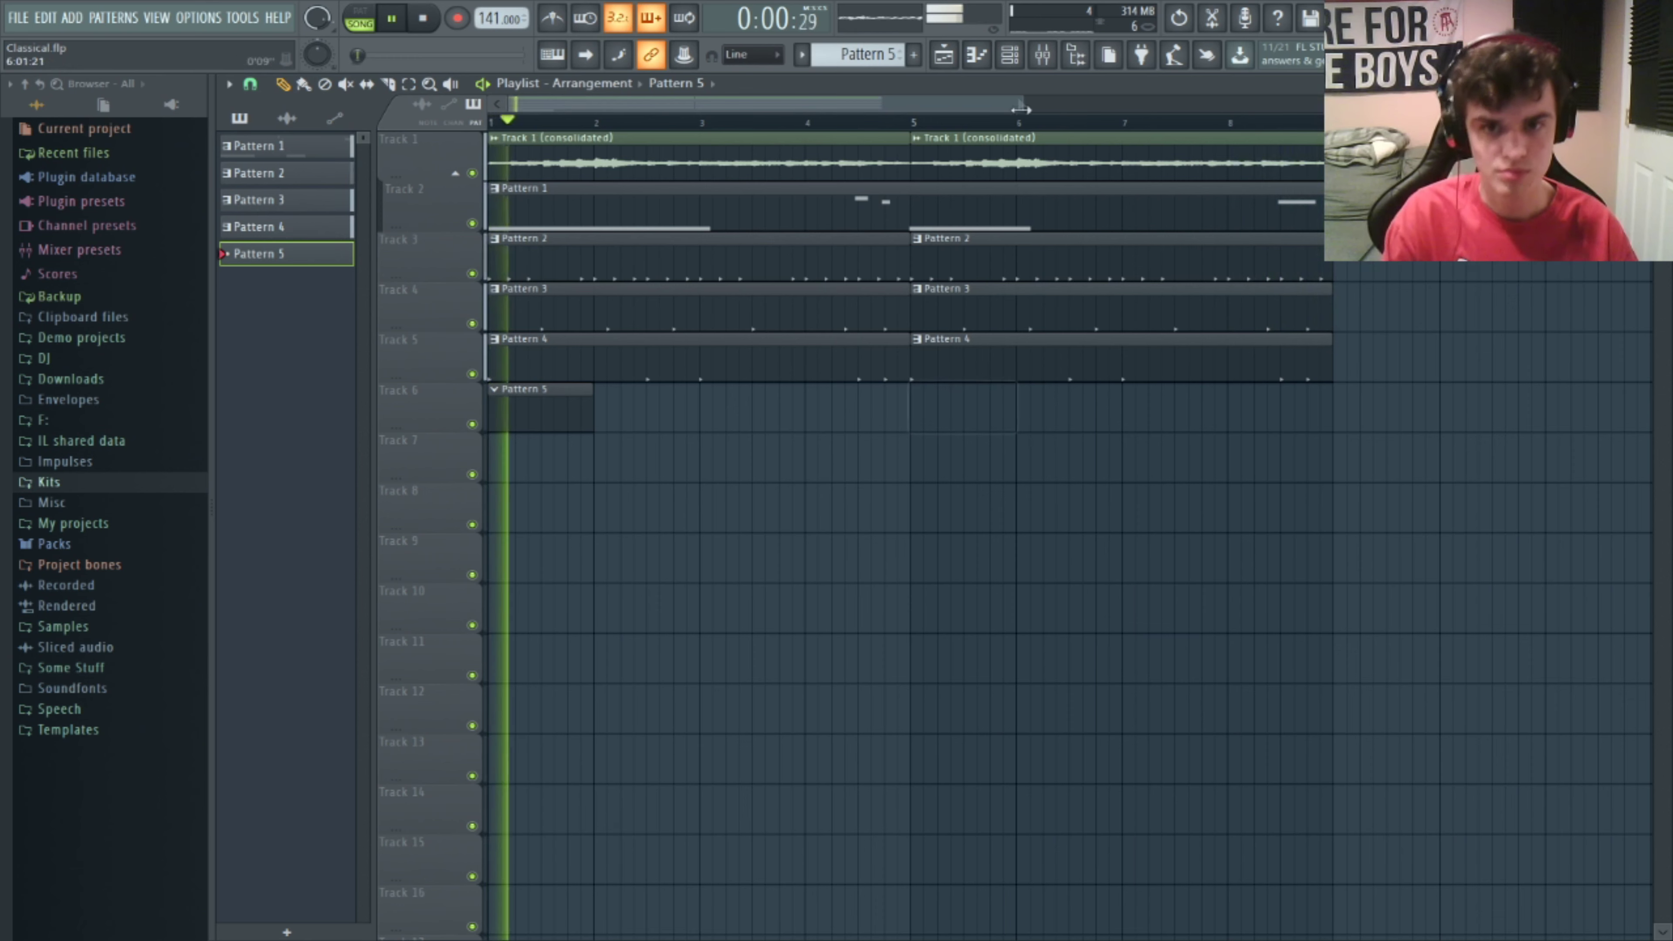
- Add an M - Drill Crash hit on step 1 of Pattern 5 and play the arrangement
key("F6")
key("space")
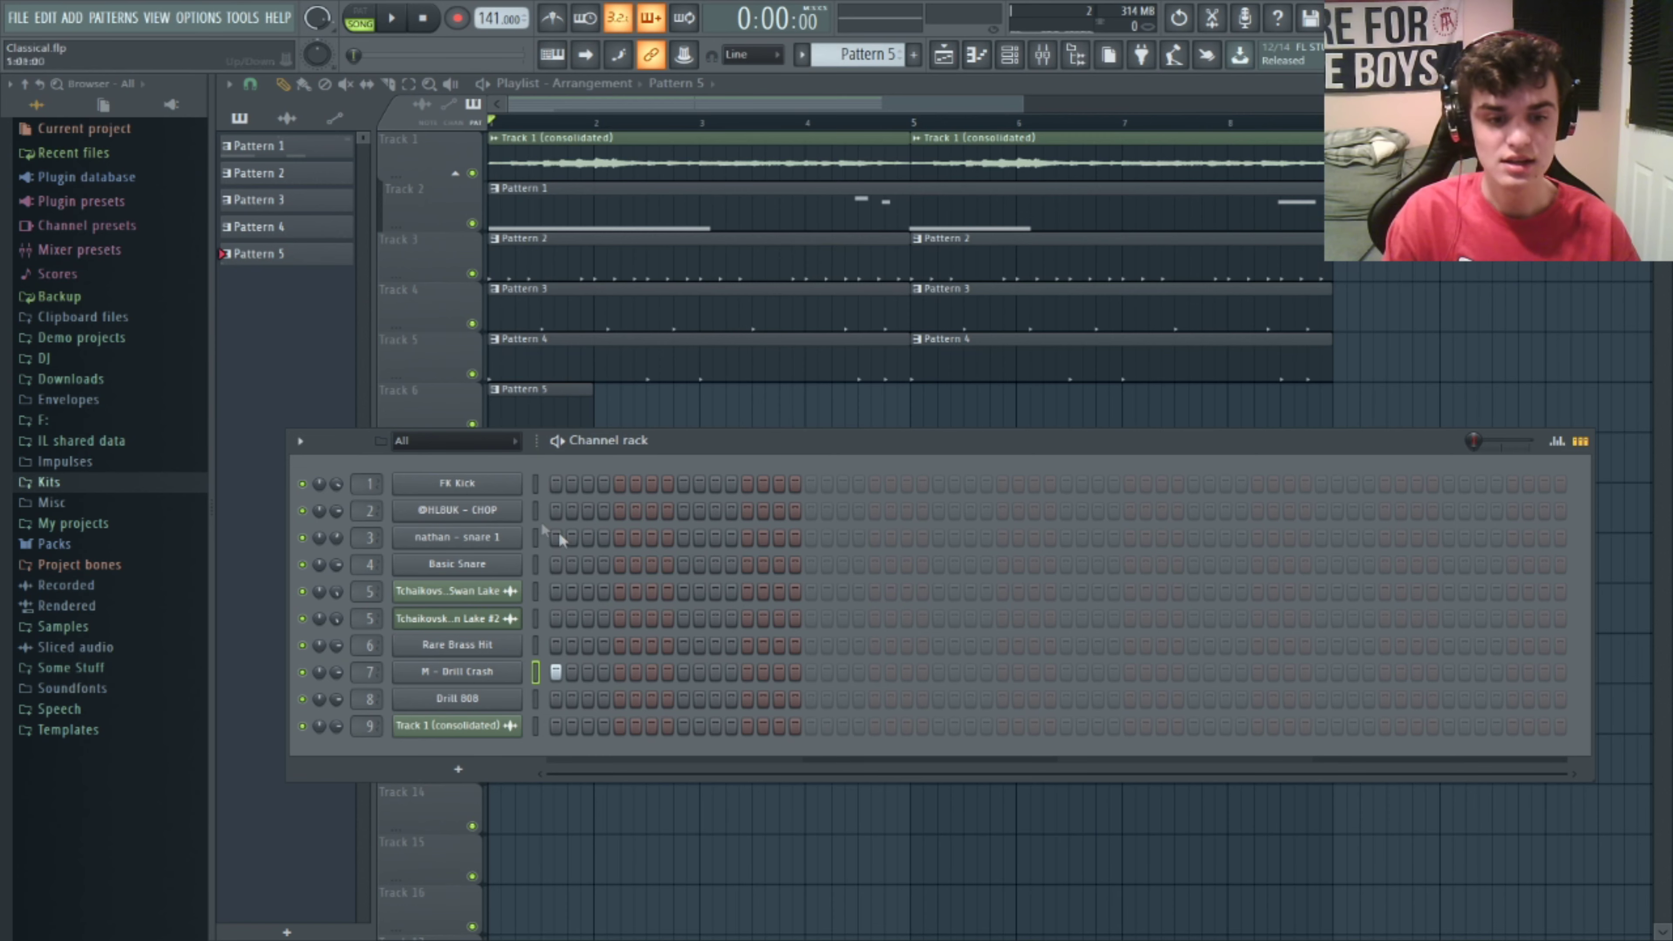
left_click(547, 410)
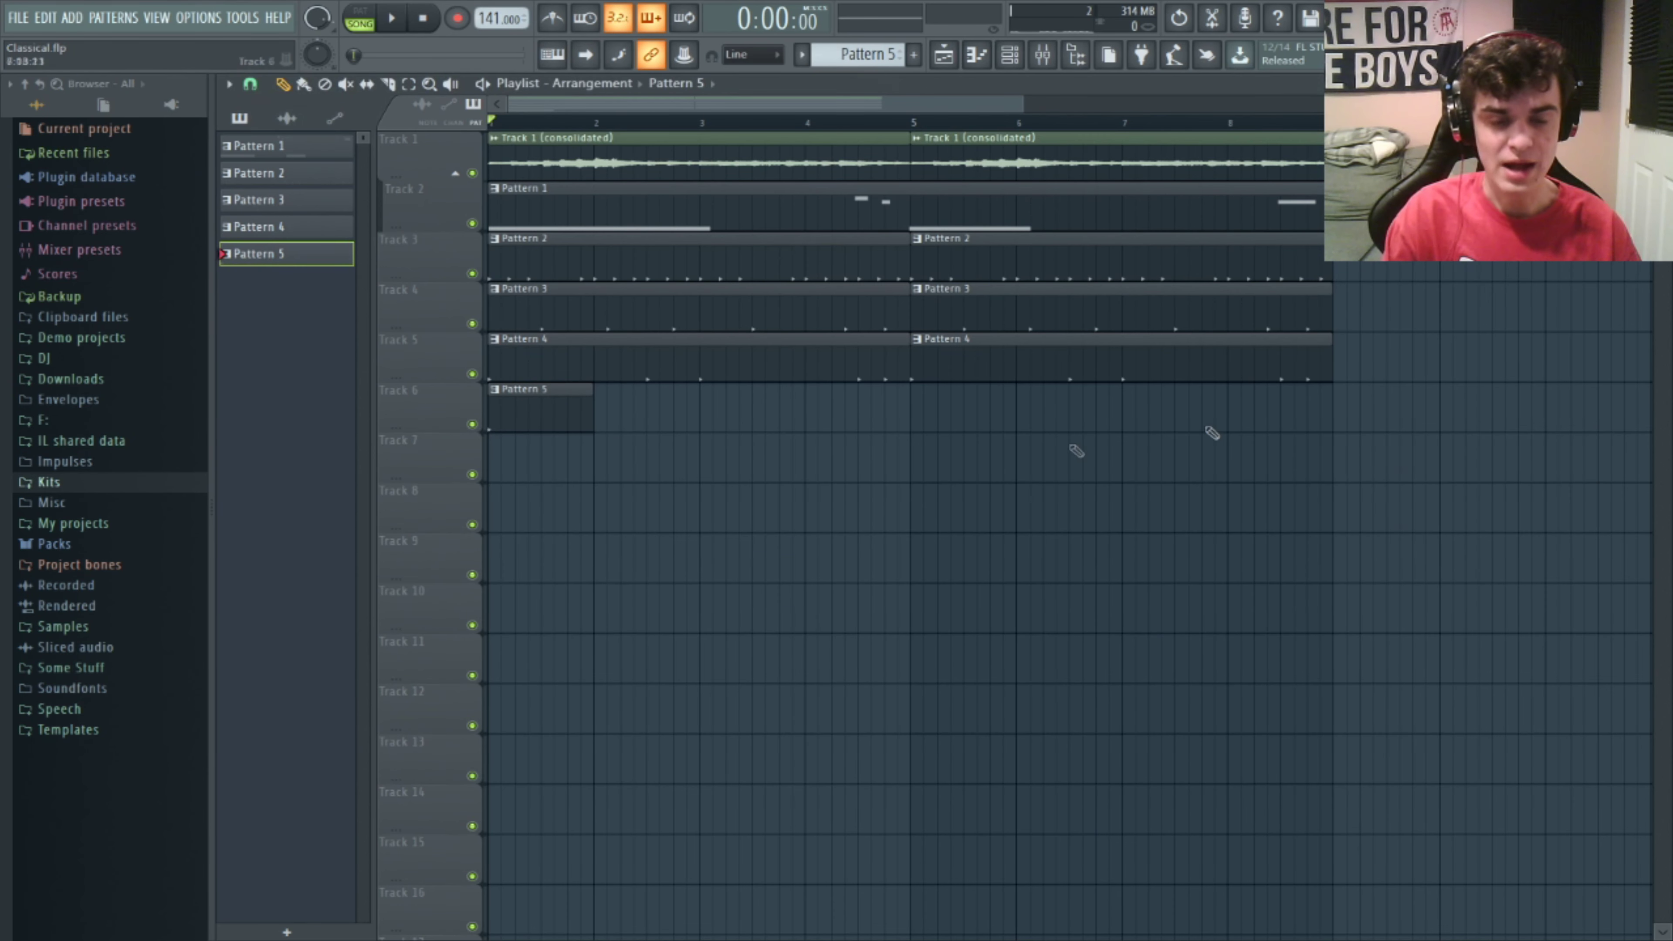
key("space")
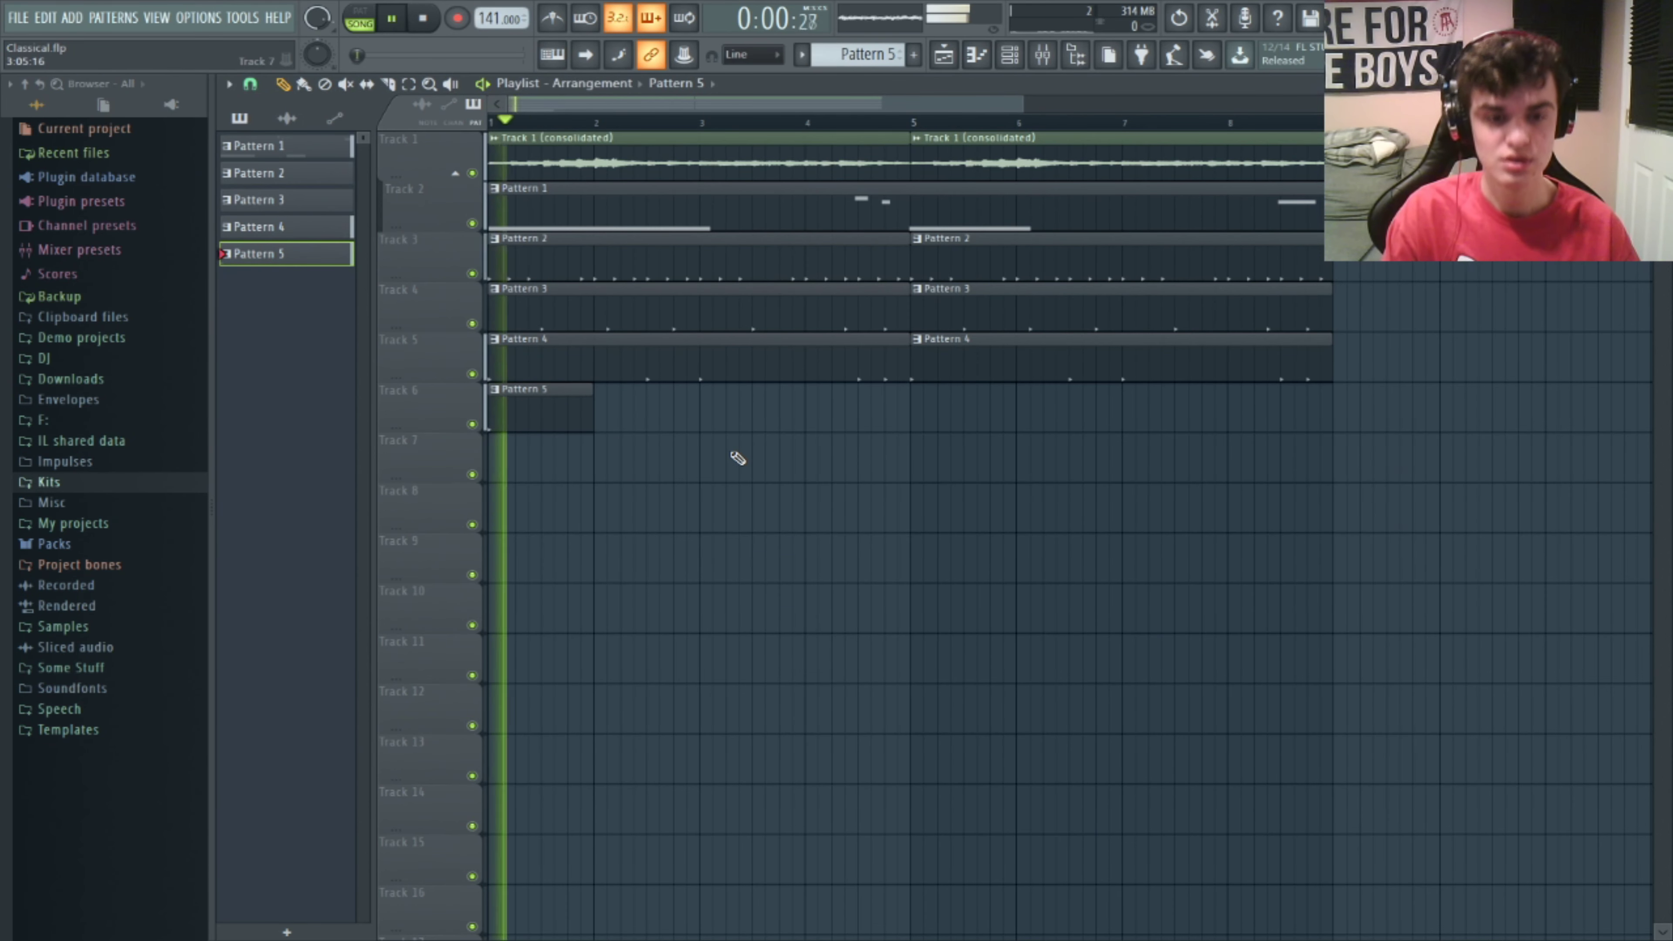
- Solo Insert 7 (M - Drill Crash), lower its volume to about -7.9 dB, and unsolo it
left_click(1043, 57)
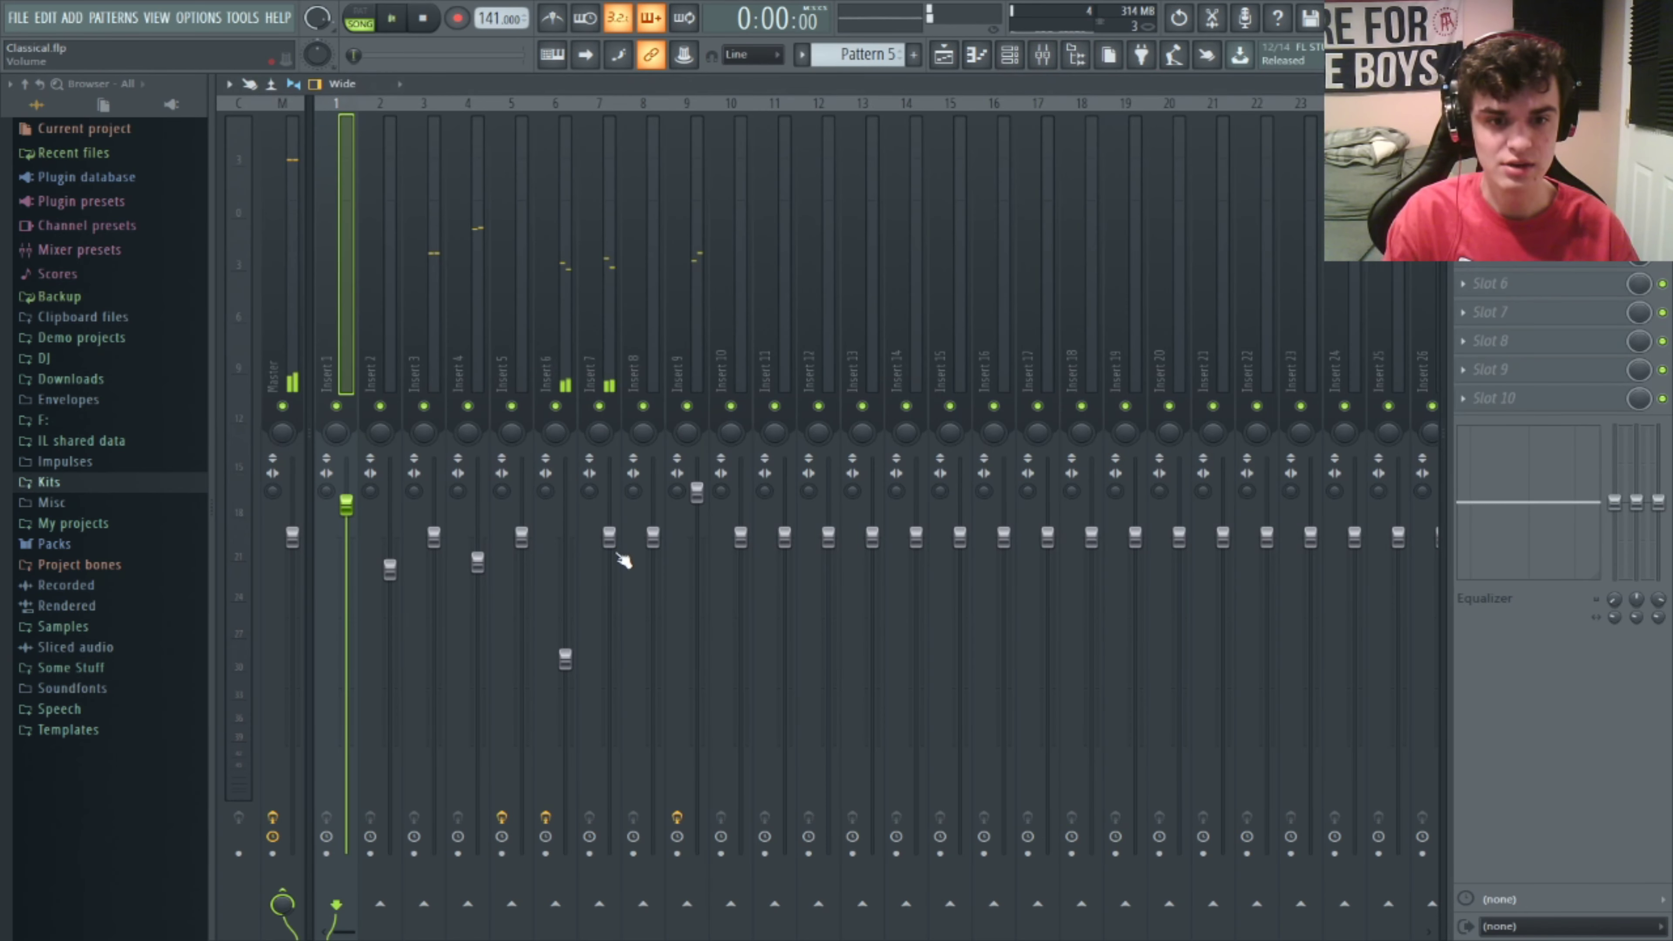
right_click(599, 405)
left_click_drag(612, 544, 609, 649)
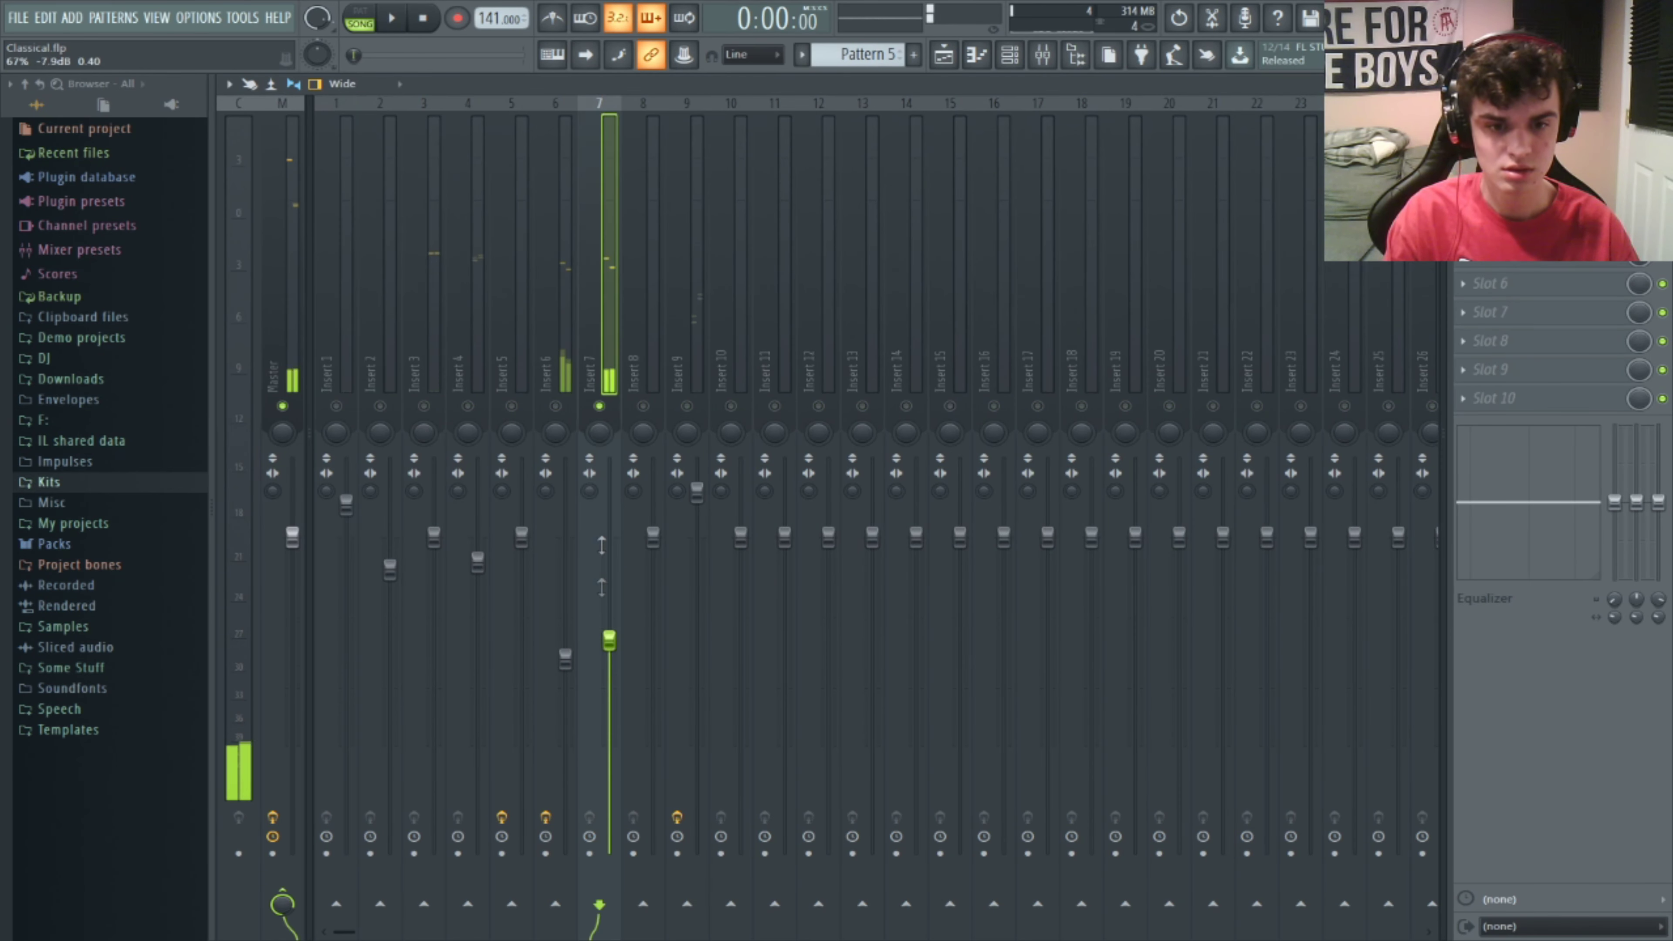
right_click(598, 405)
key("space")
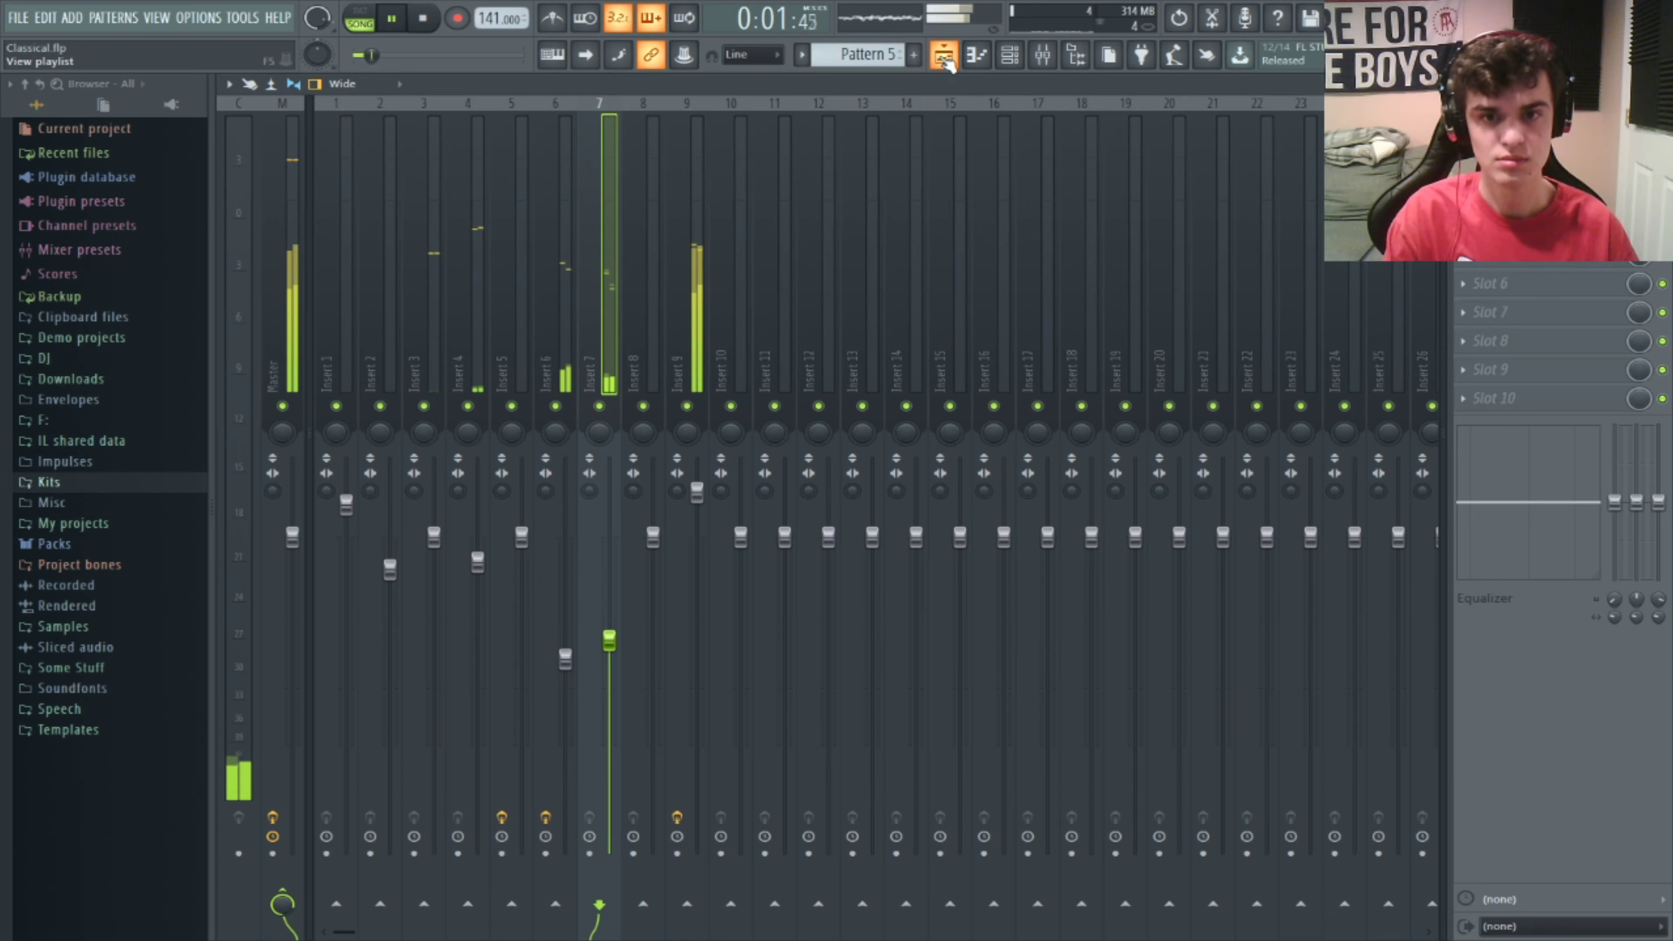
left_click(944, 56)
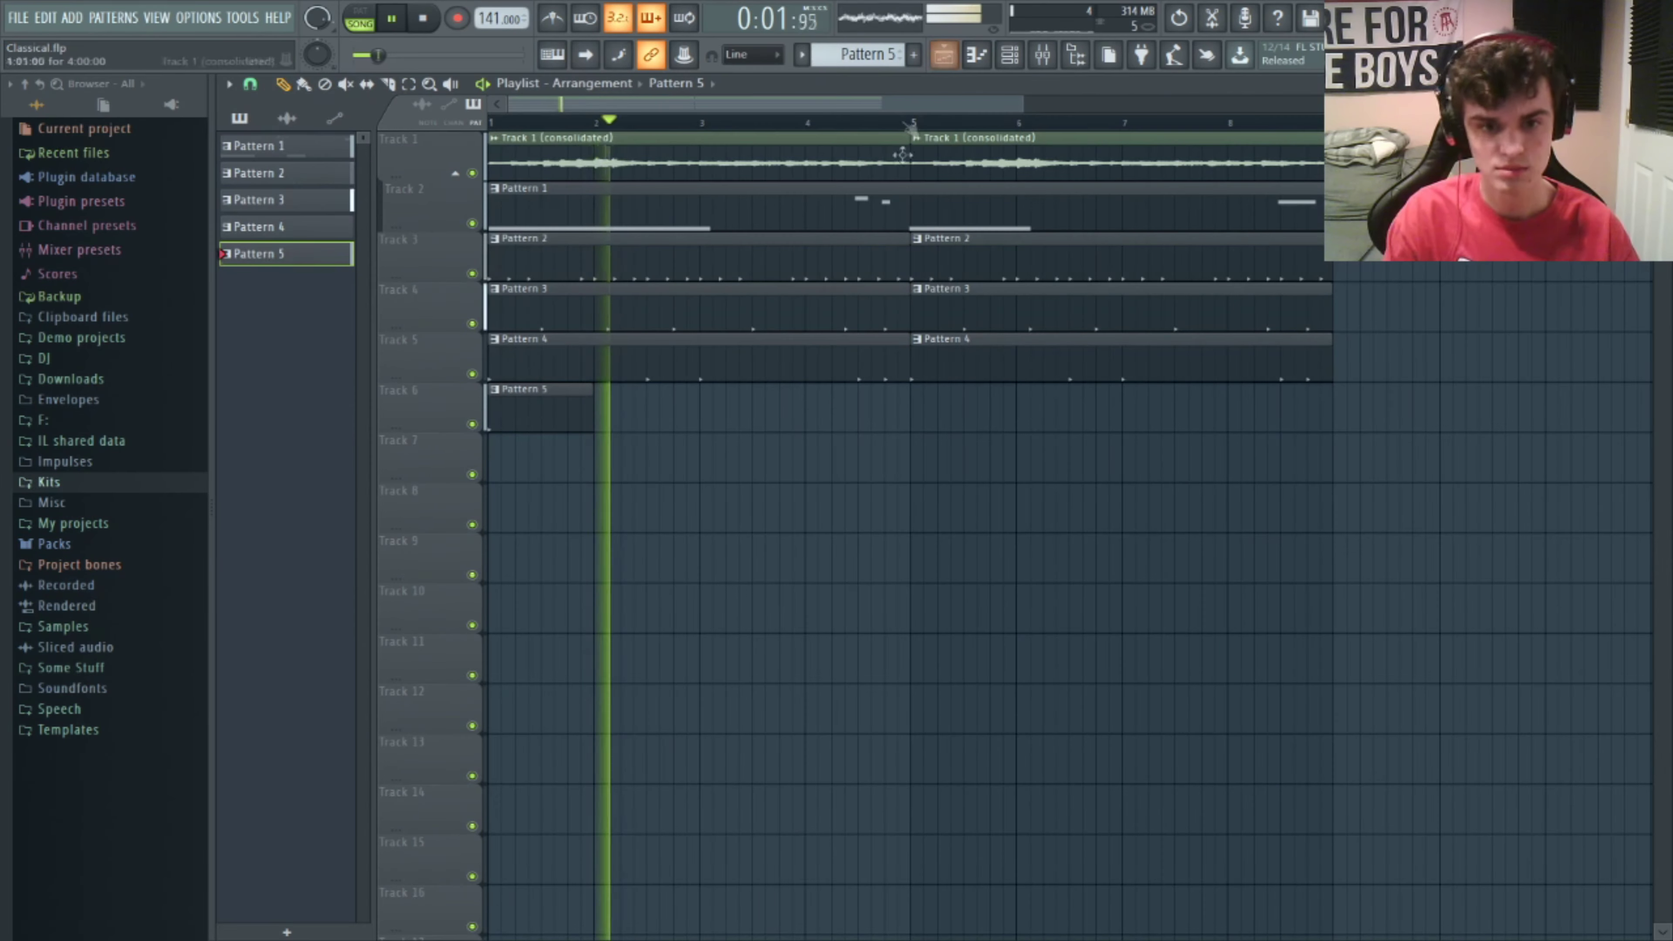
- Place Pattern 5 on Track 6 at bar 5, add a crash hit on its step 57, and play from bar 4
left_click(919, 407)
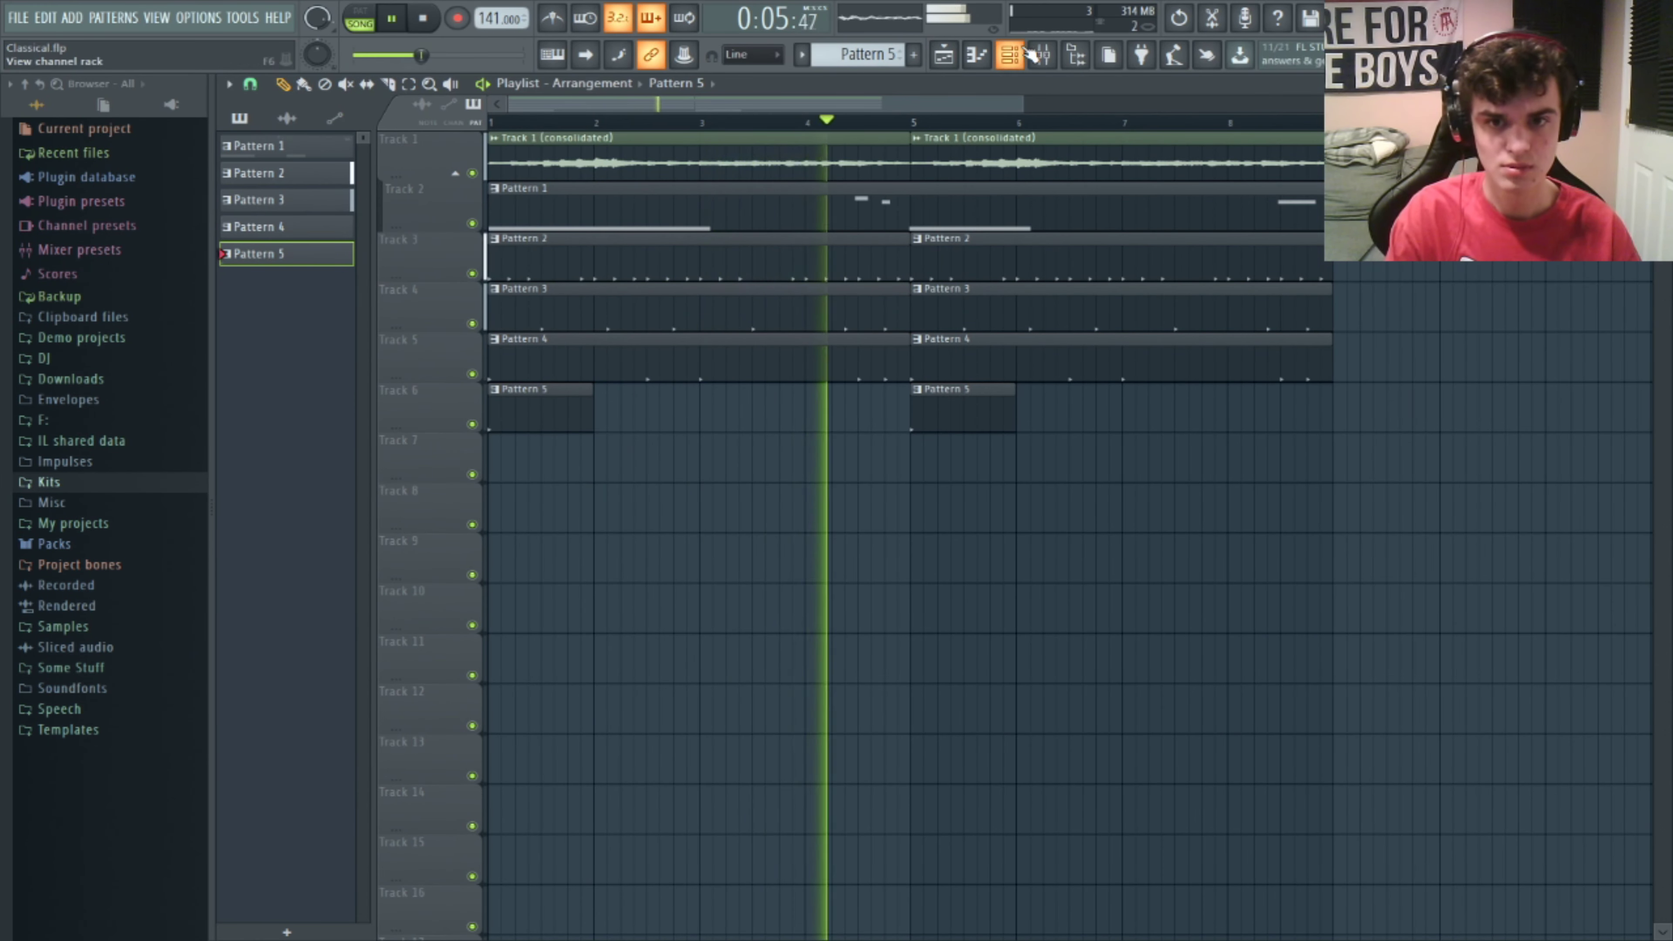
key("F6")
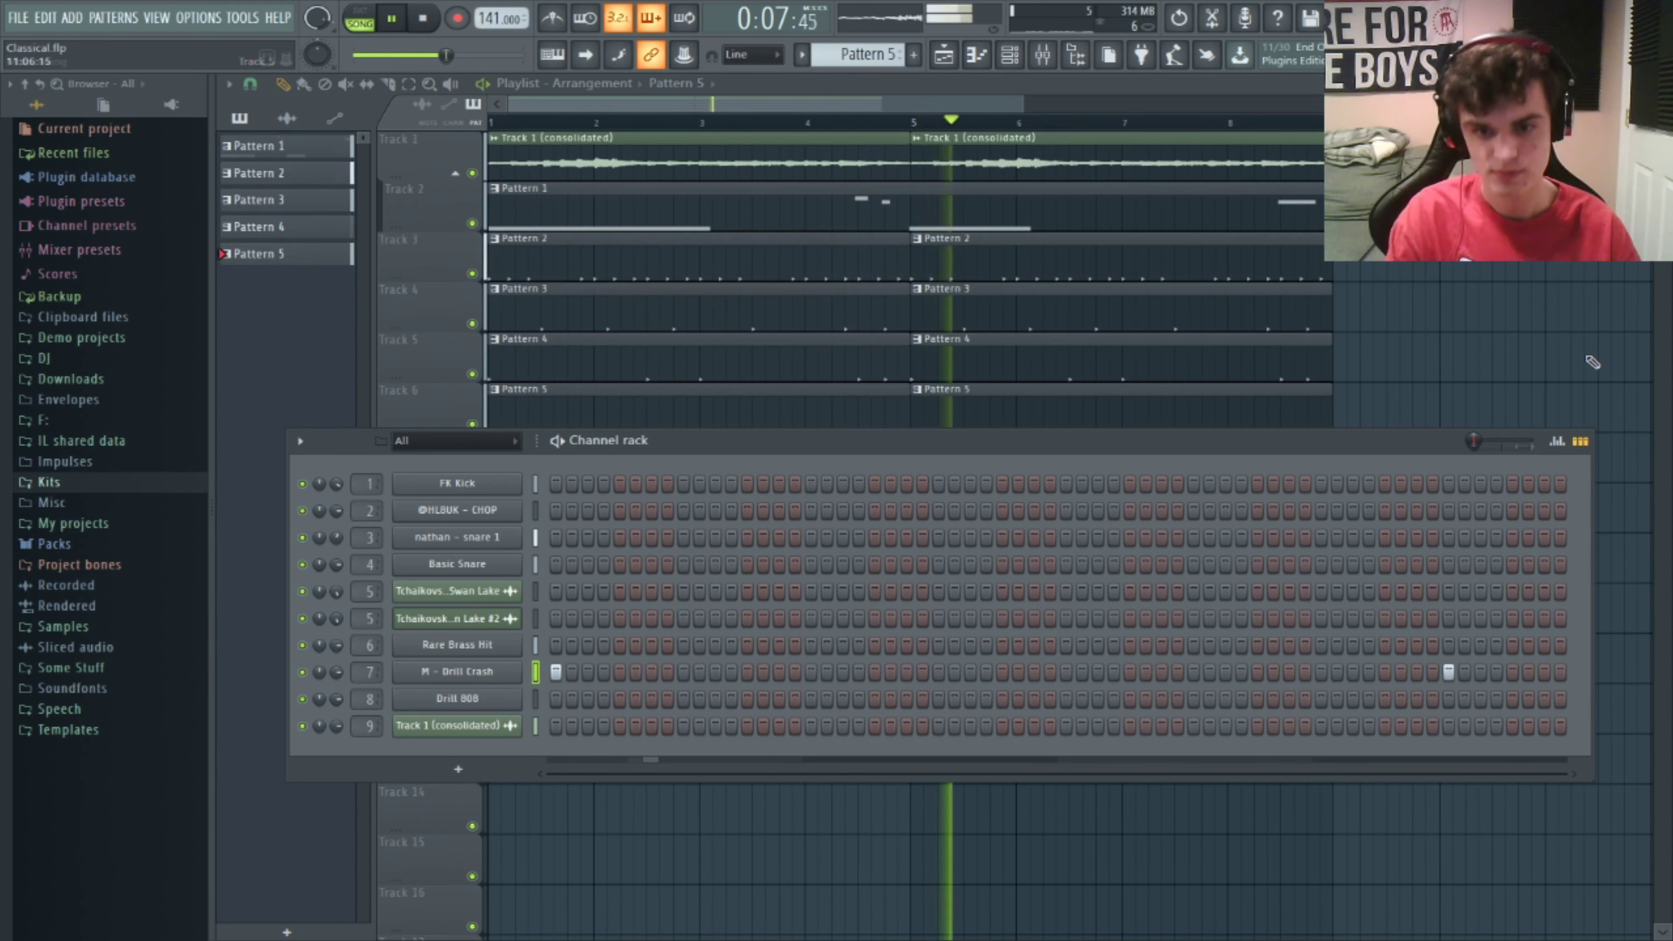
key("F6")
key("space")
left_click(804, 122)
key("space")
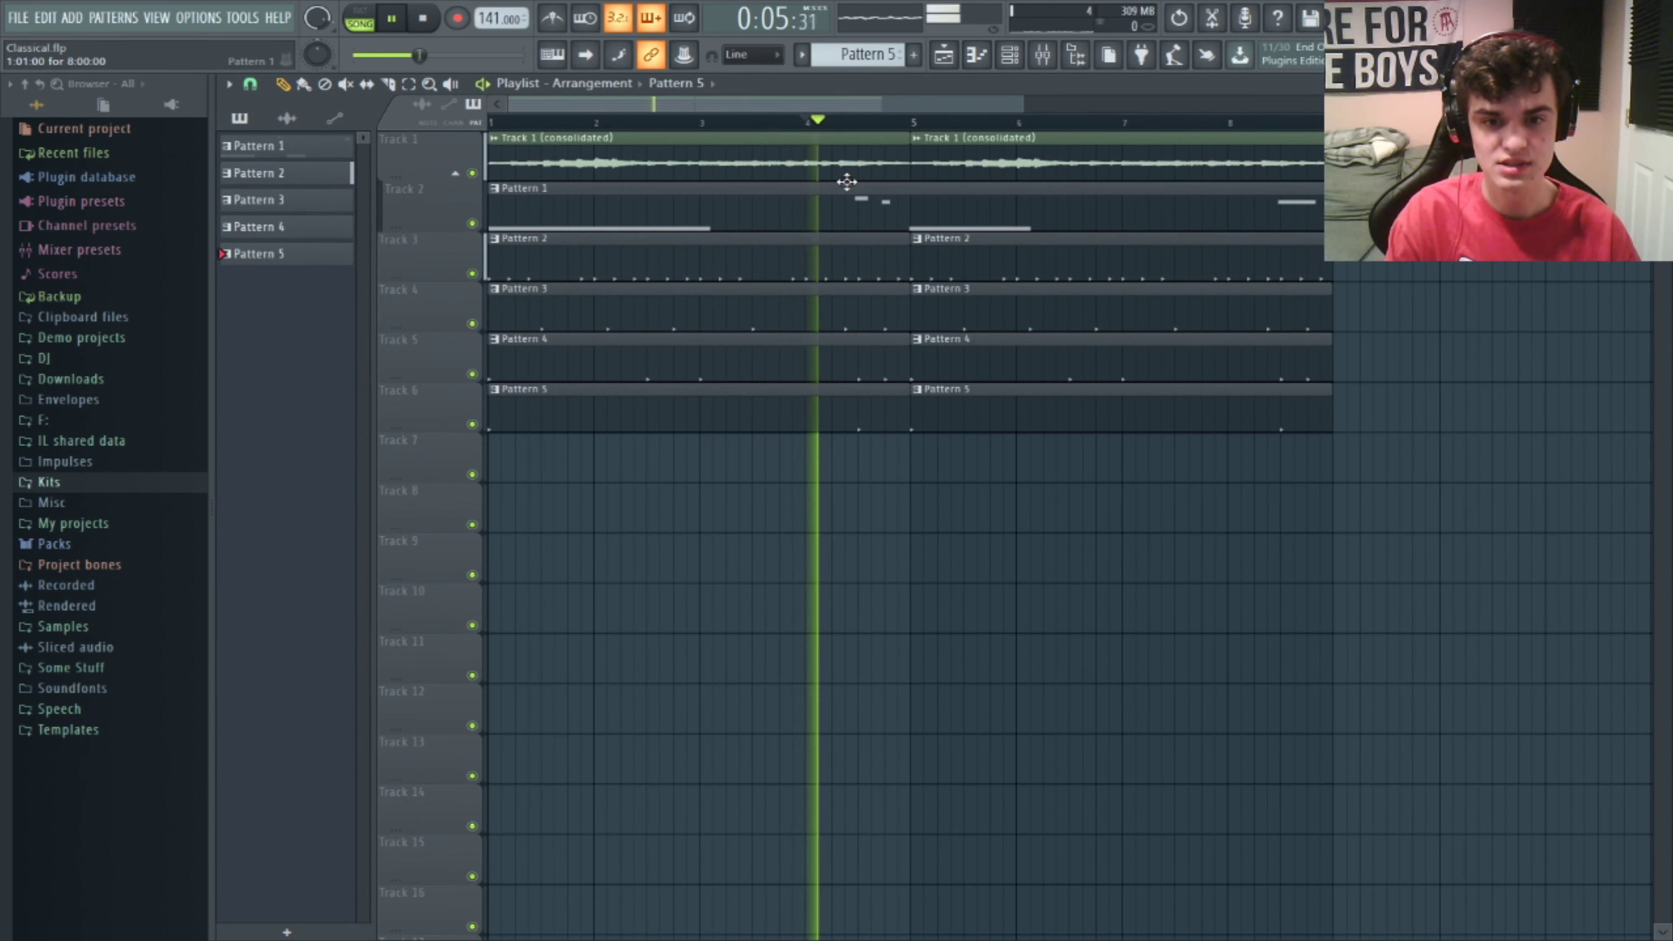
- Lower the crash on Insert 7 to about -12.9 dB during playback
left_click(876, 443)
right_click(876, 443)
key("F9")
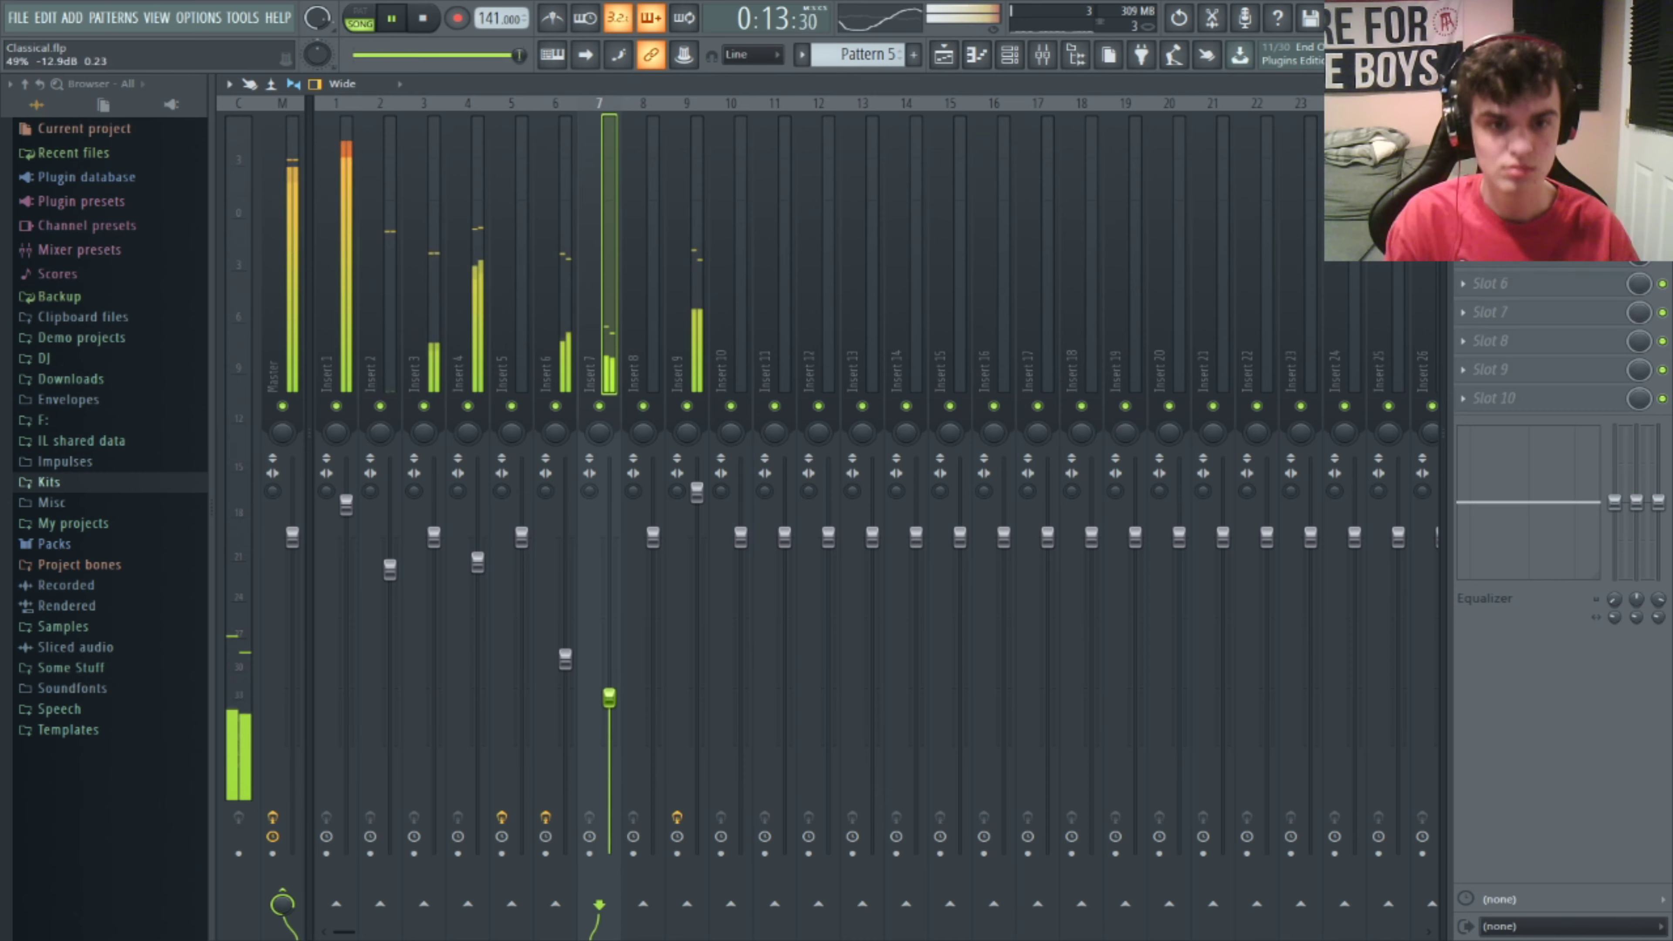
key("F9")
key("space")
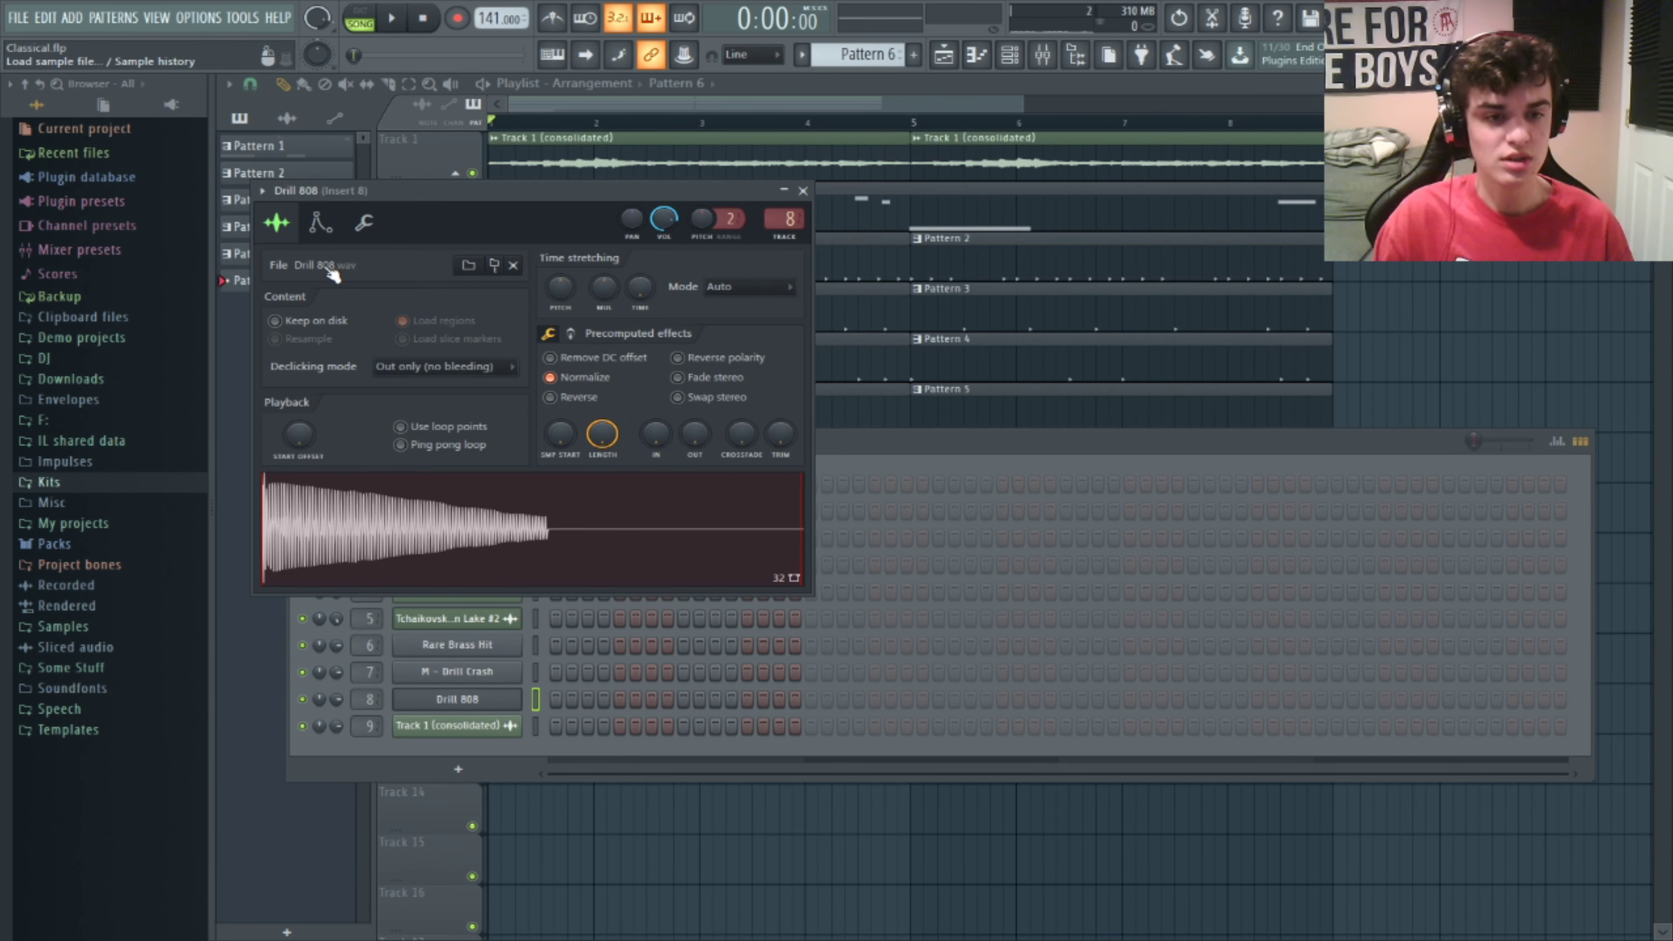
- Examine the volume envelope settings of the Drill 808 channel
left_click(320, 222)
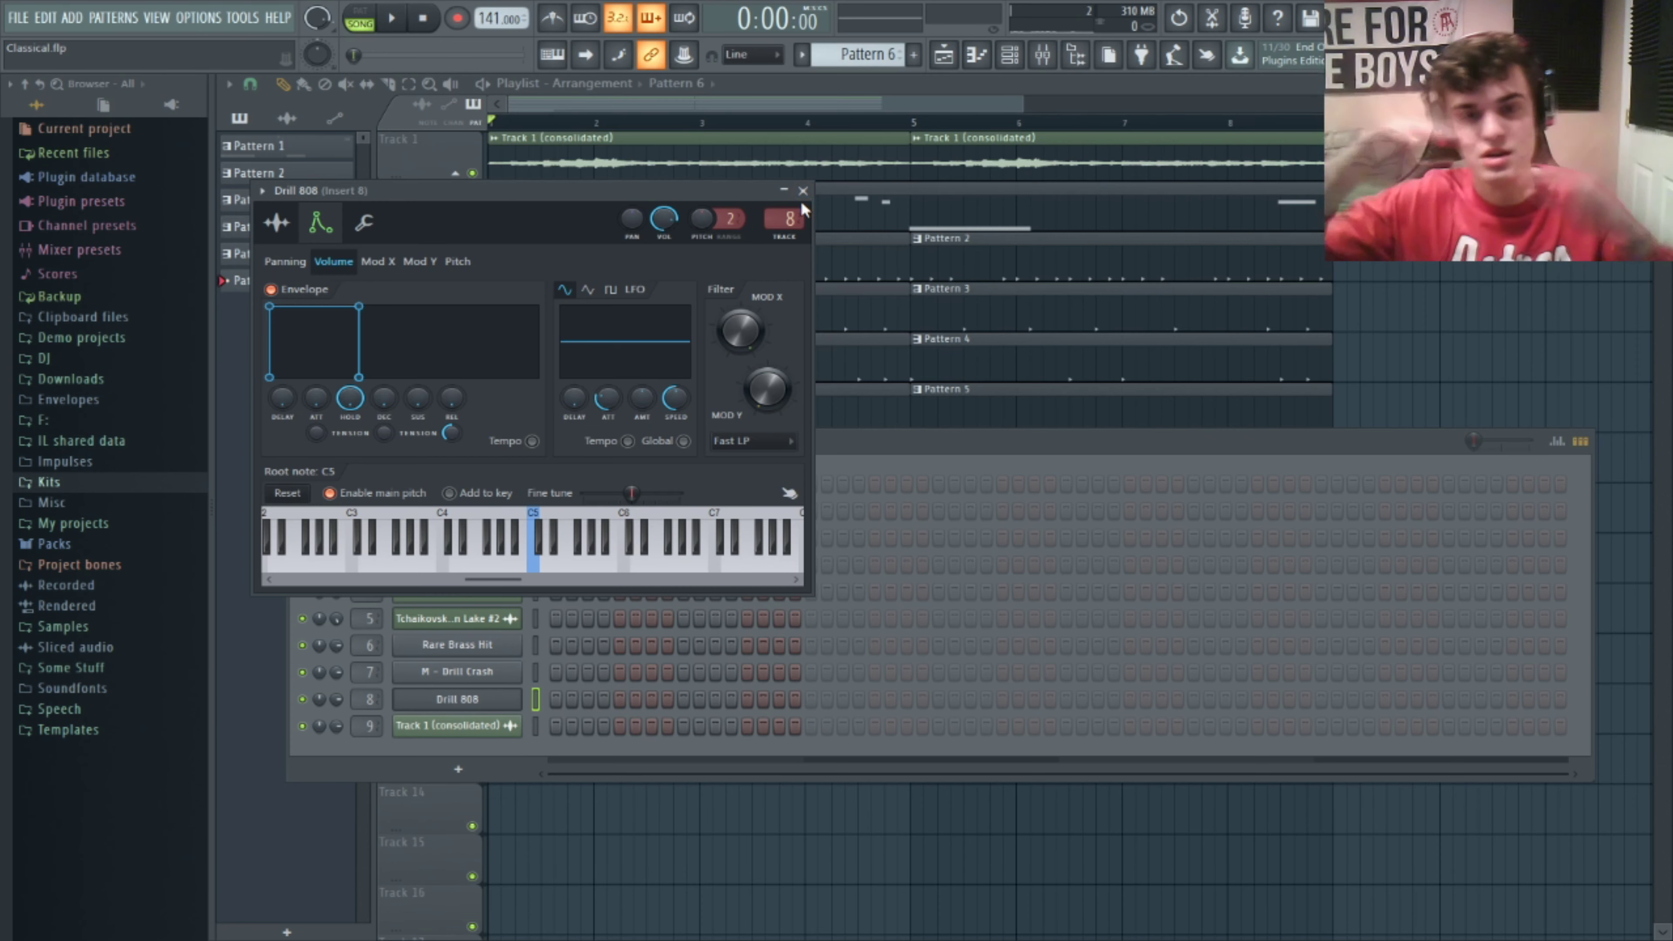
left_click(1460, 291)
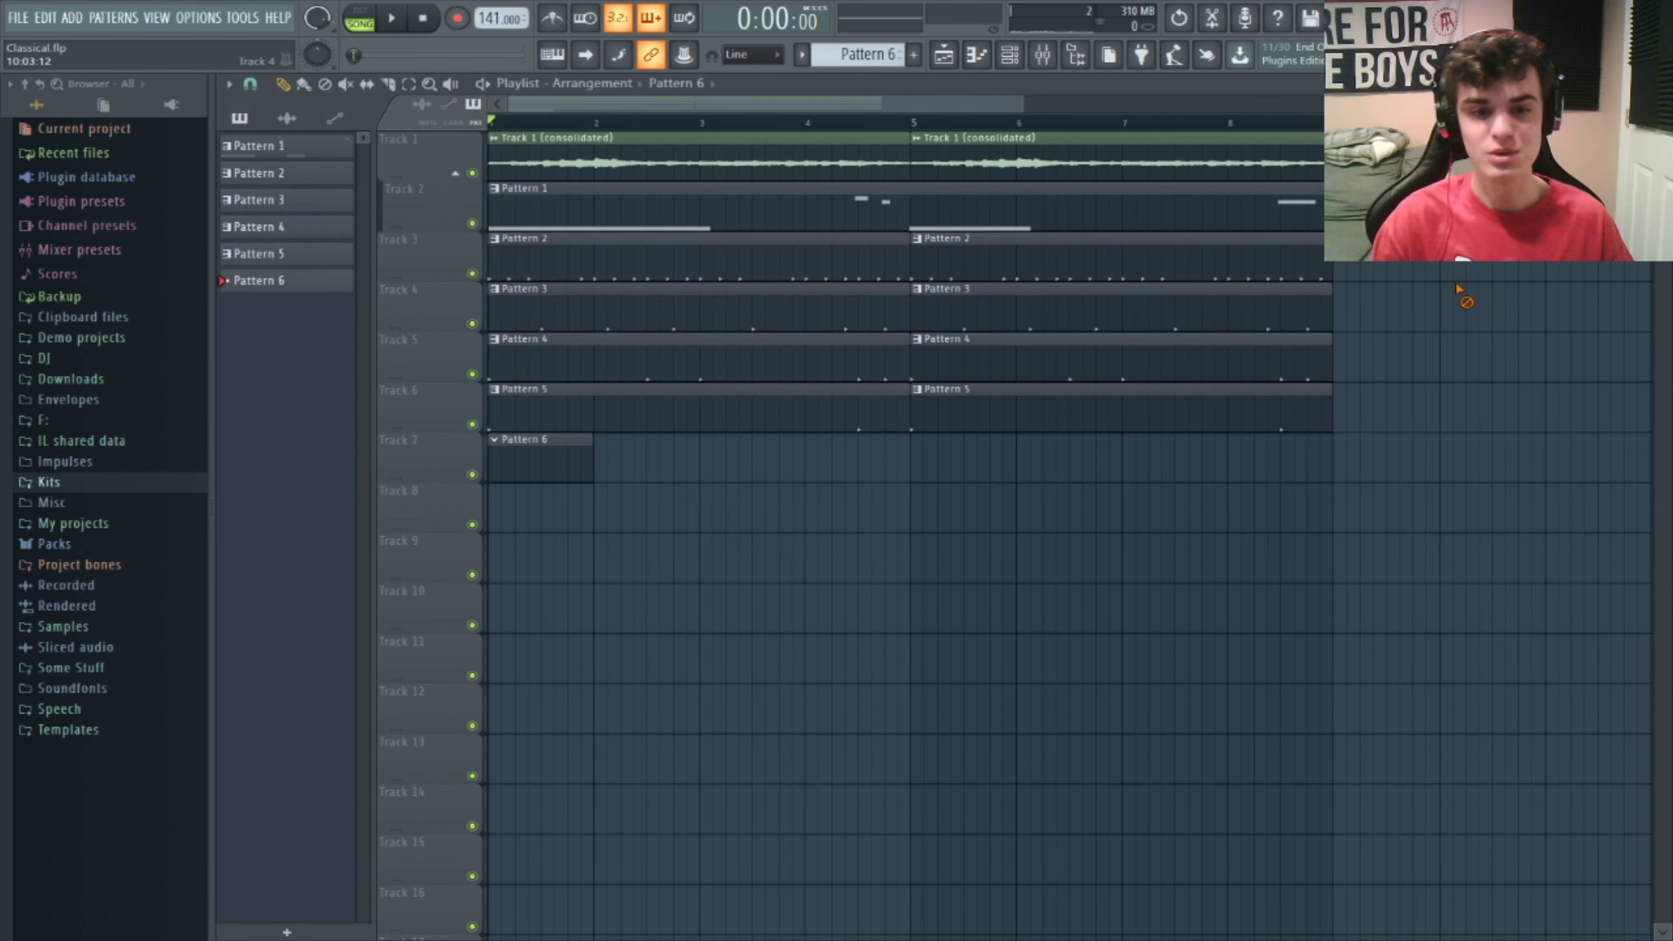
- Draw Drill 808 notes in Pattern 6: half-bar B4 notes at bars 1 and 3 and a one-beat F#5 midway through bar 2
left_click(990, 59)
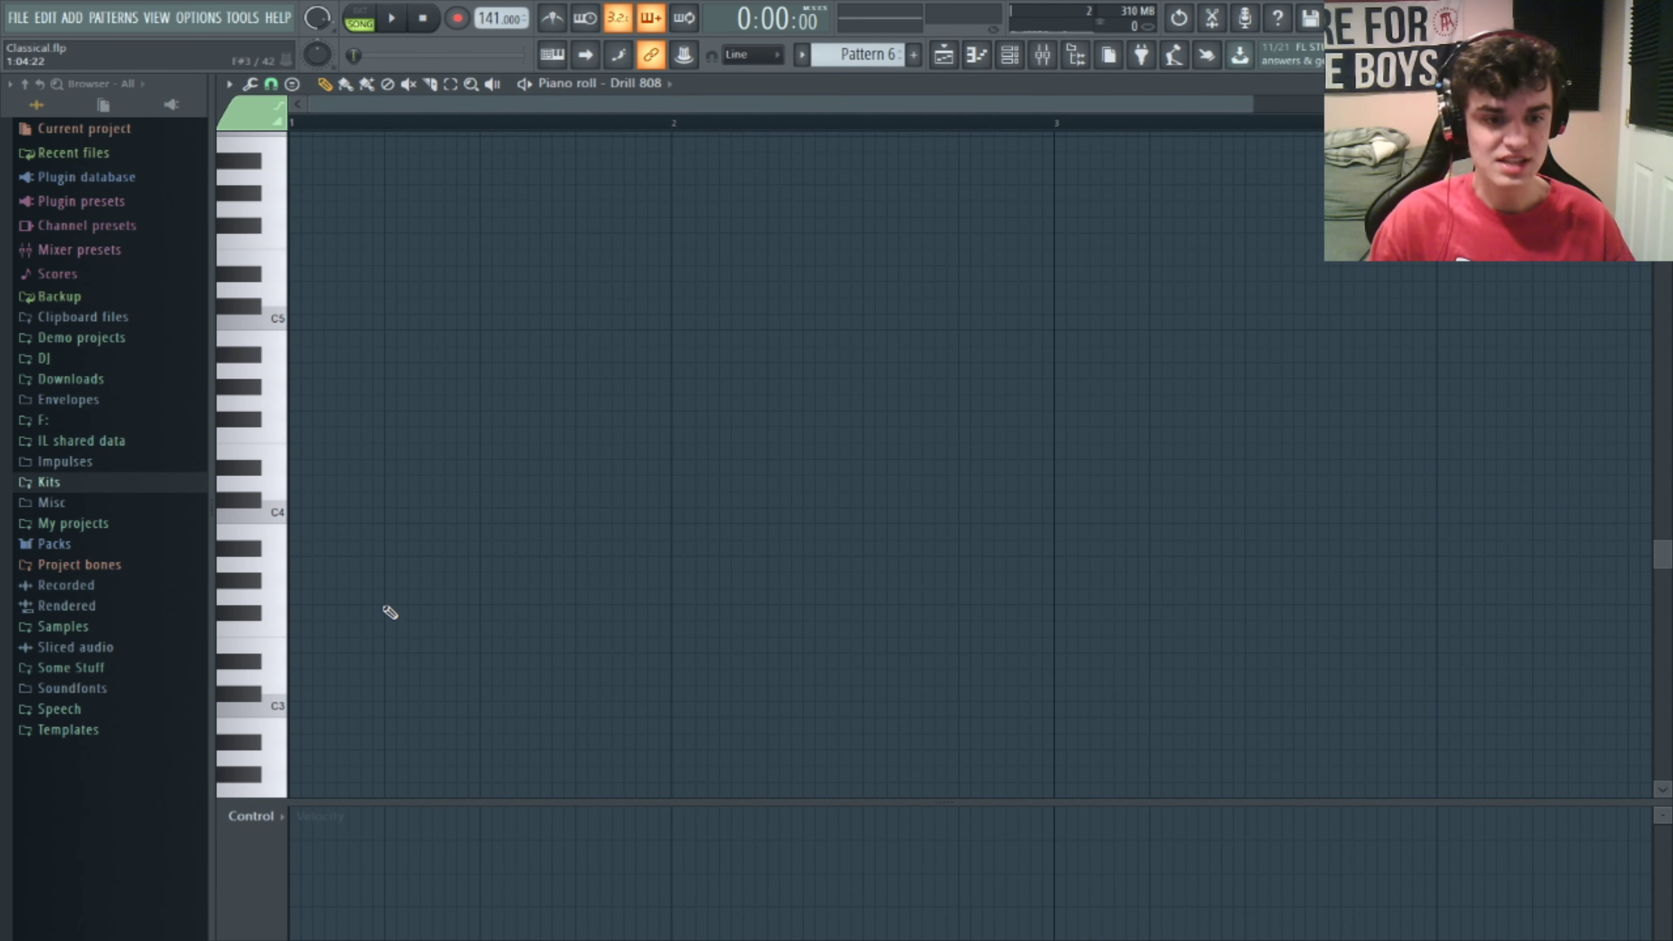
left_click(375, 338)
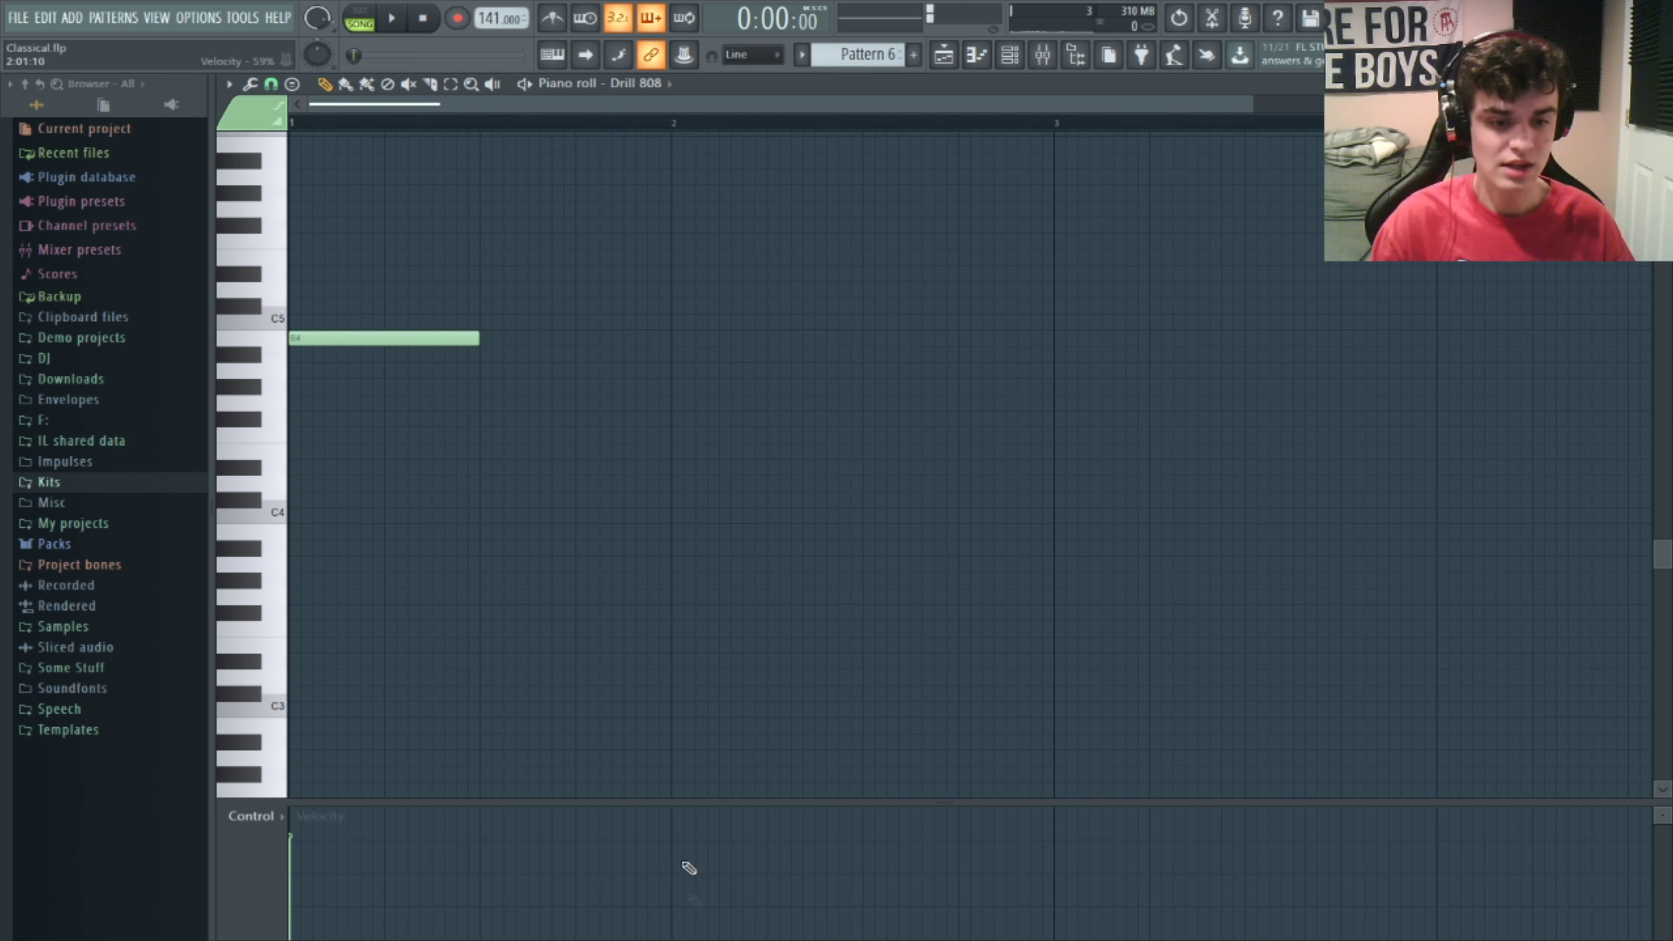
scroll(626, 762, "up", 3)
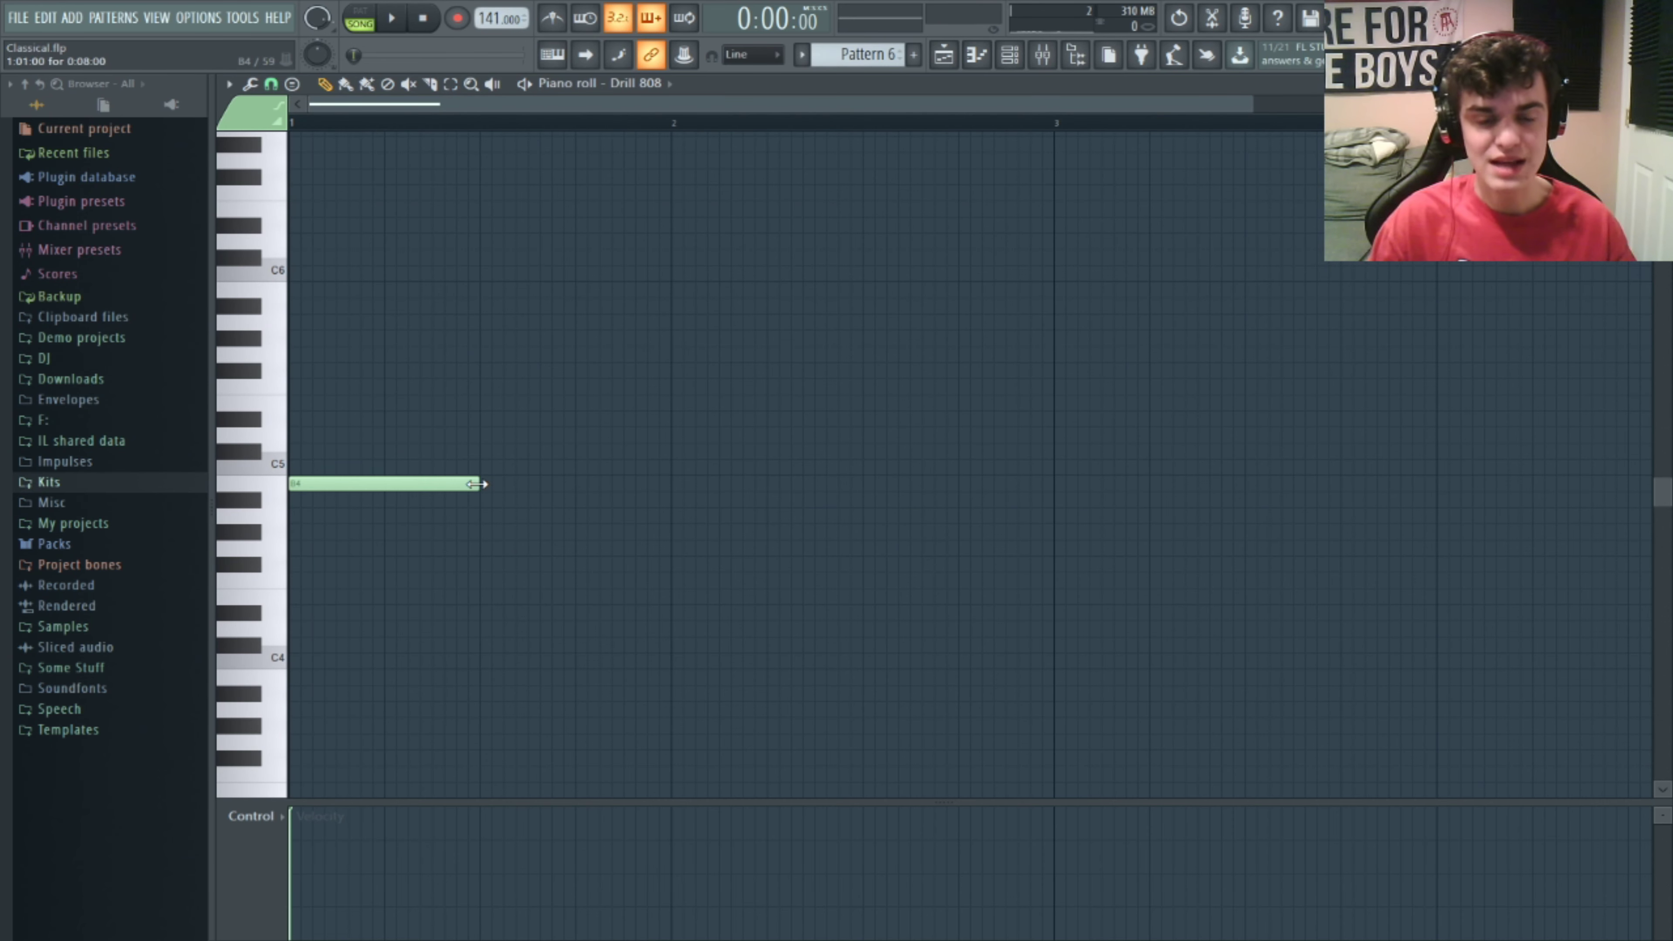
key("space")
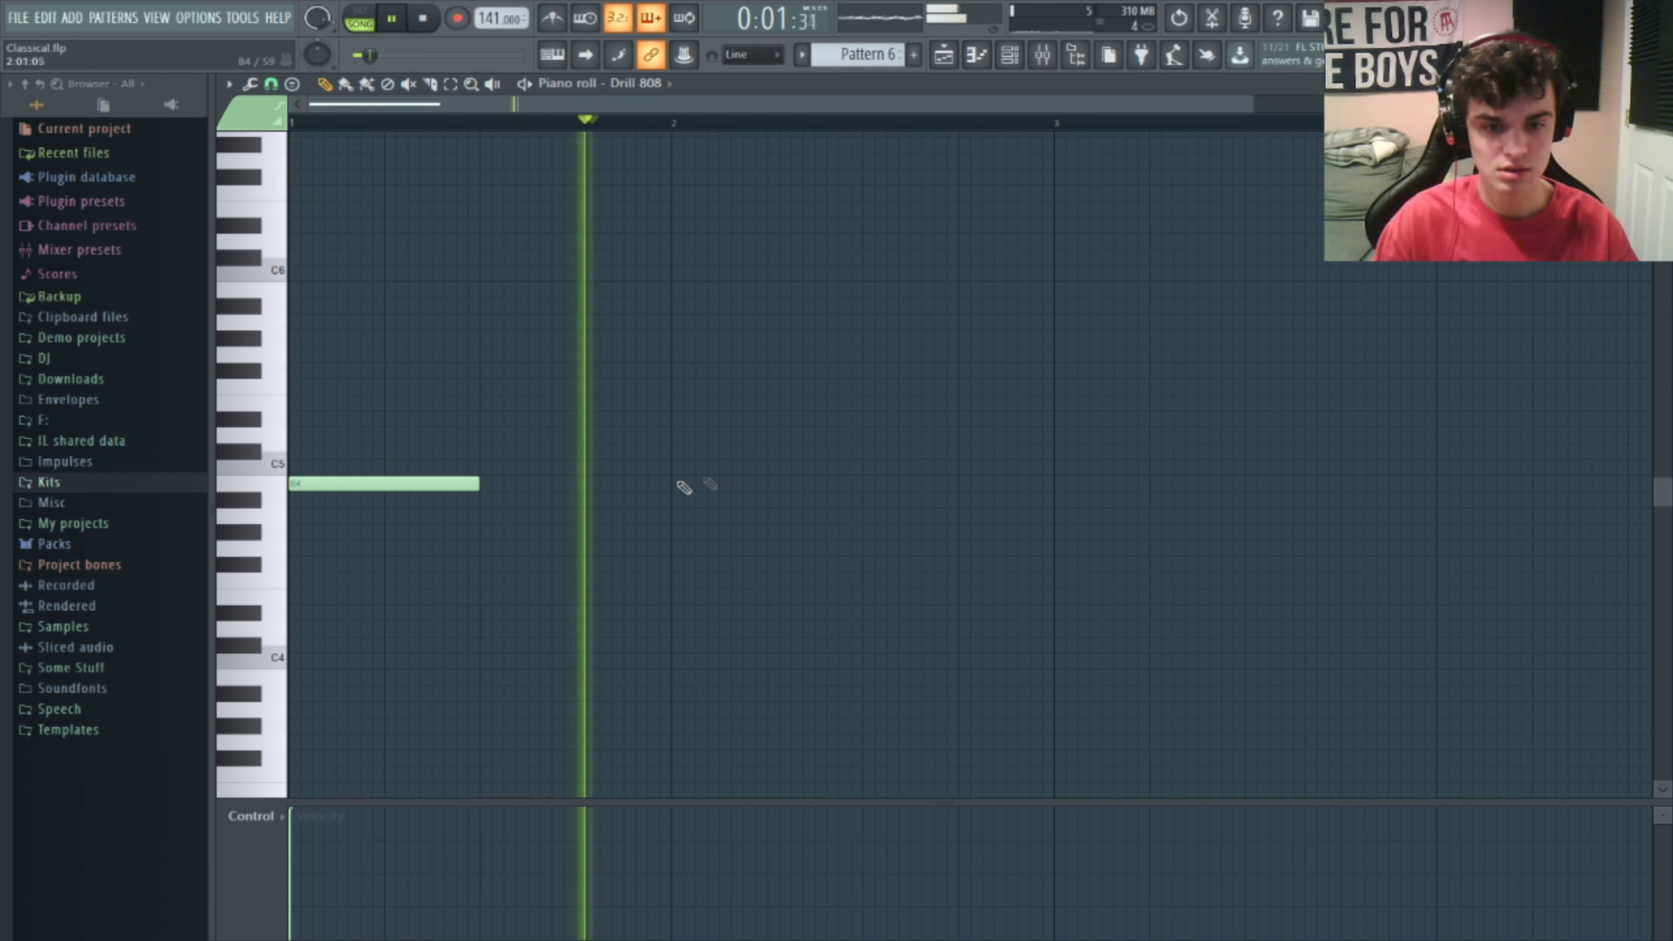
left_click(863, 484)
left_click_drag(1052, 486, 935, 369)
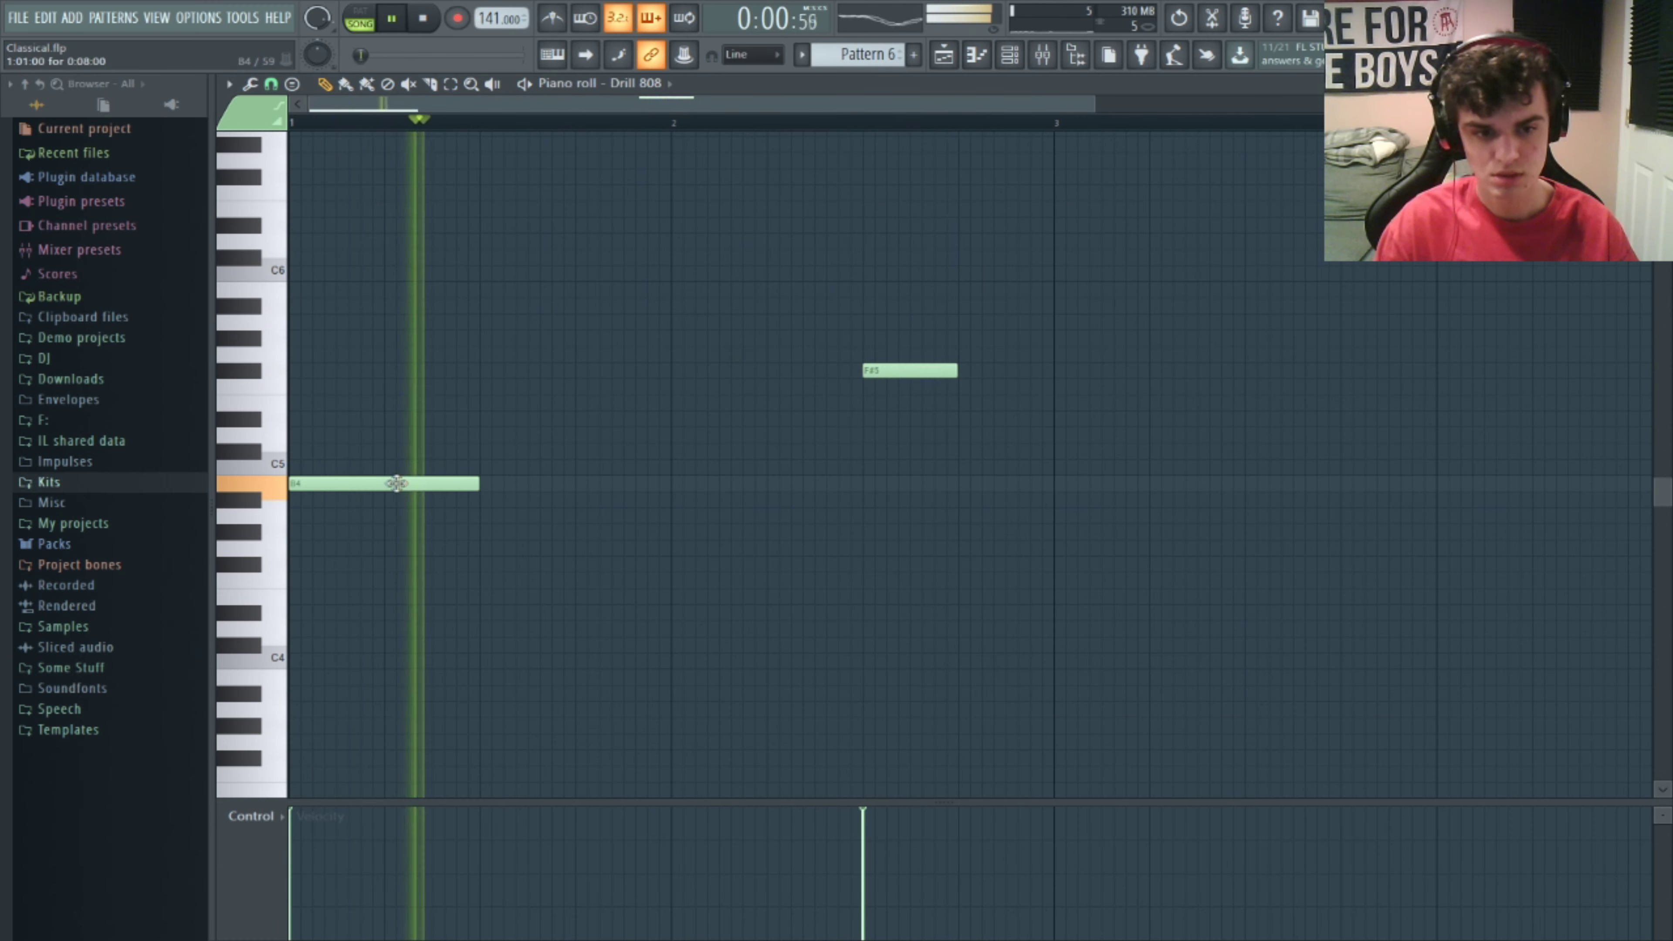
left_click(1061, 486)
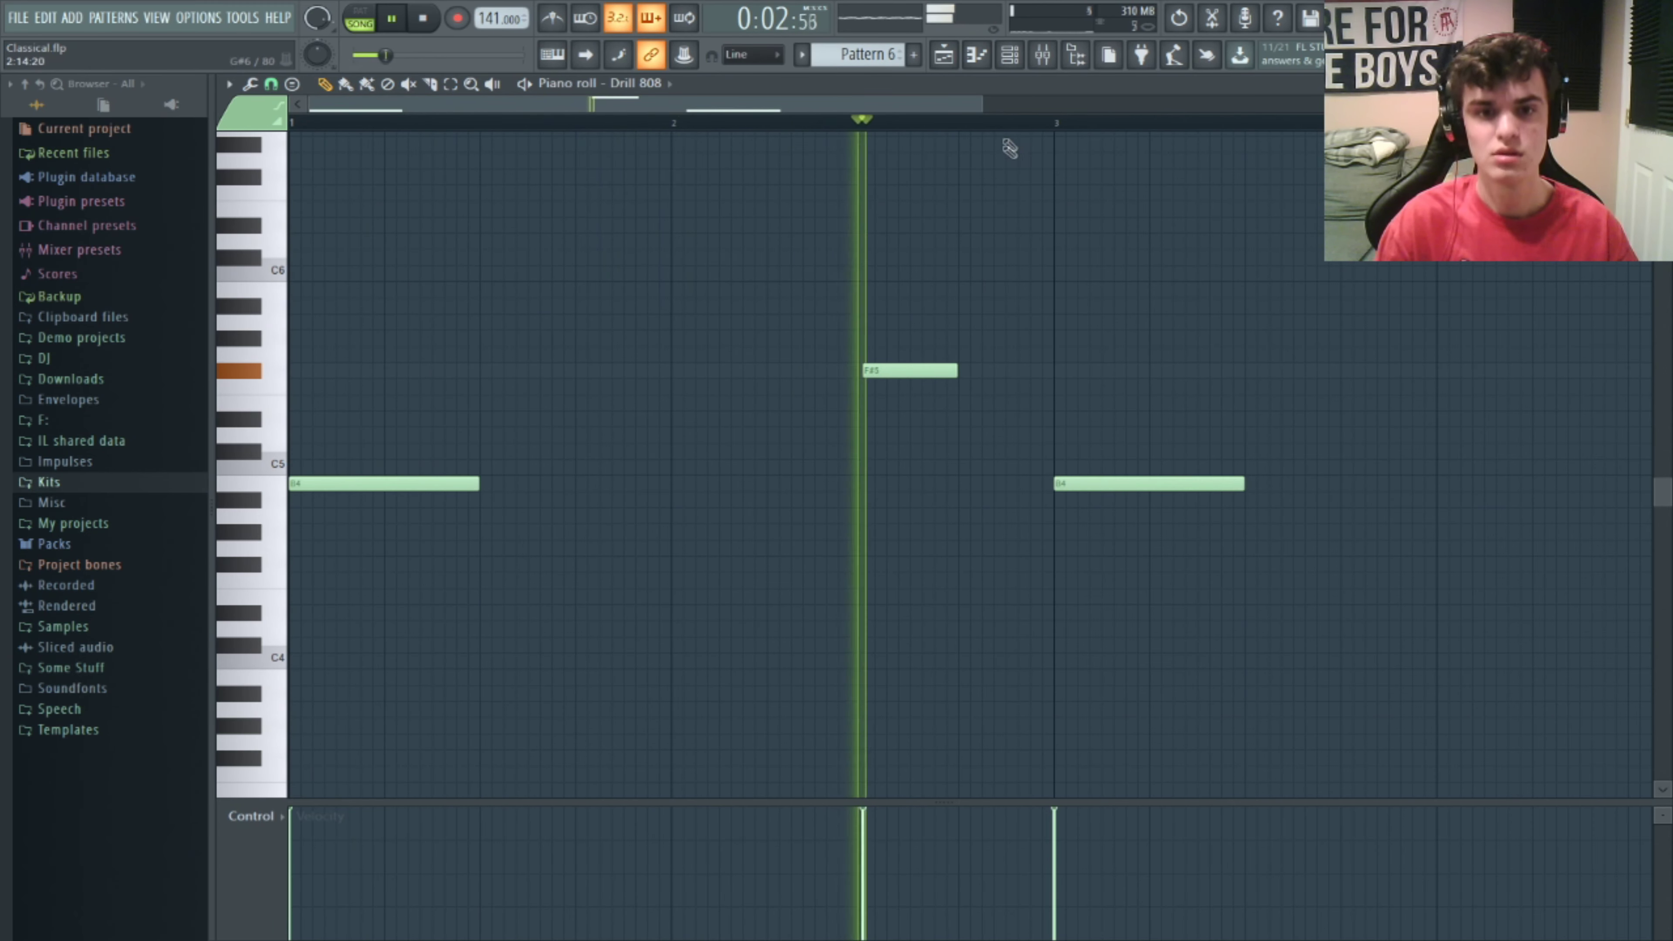
- Extend the bar 2 F#5 note to bar 3, and add two short B4 notes and a longer F#5 in bar 4
scroll(953, 103, "right", 3)
key("space")
scroll(624, 375, "right", 3)
key("space")
left_click(896, 485)
left_click_drag(929, 486, 943, 514)
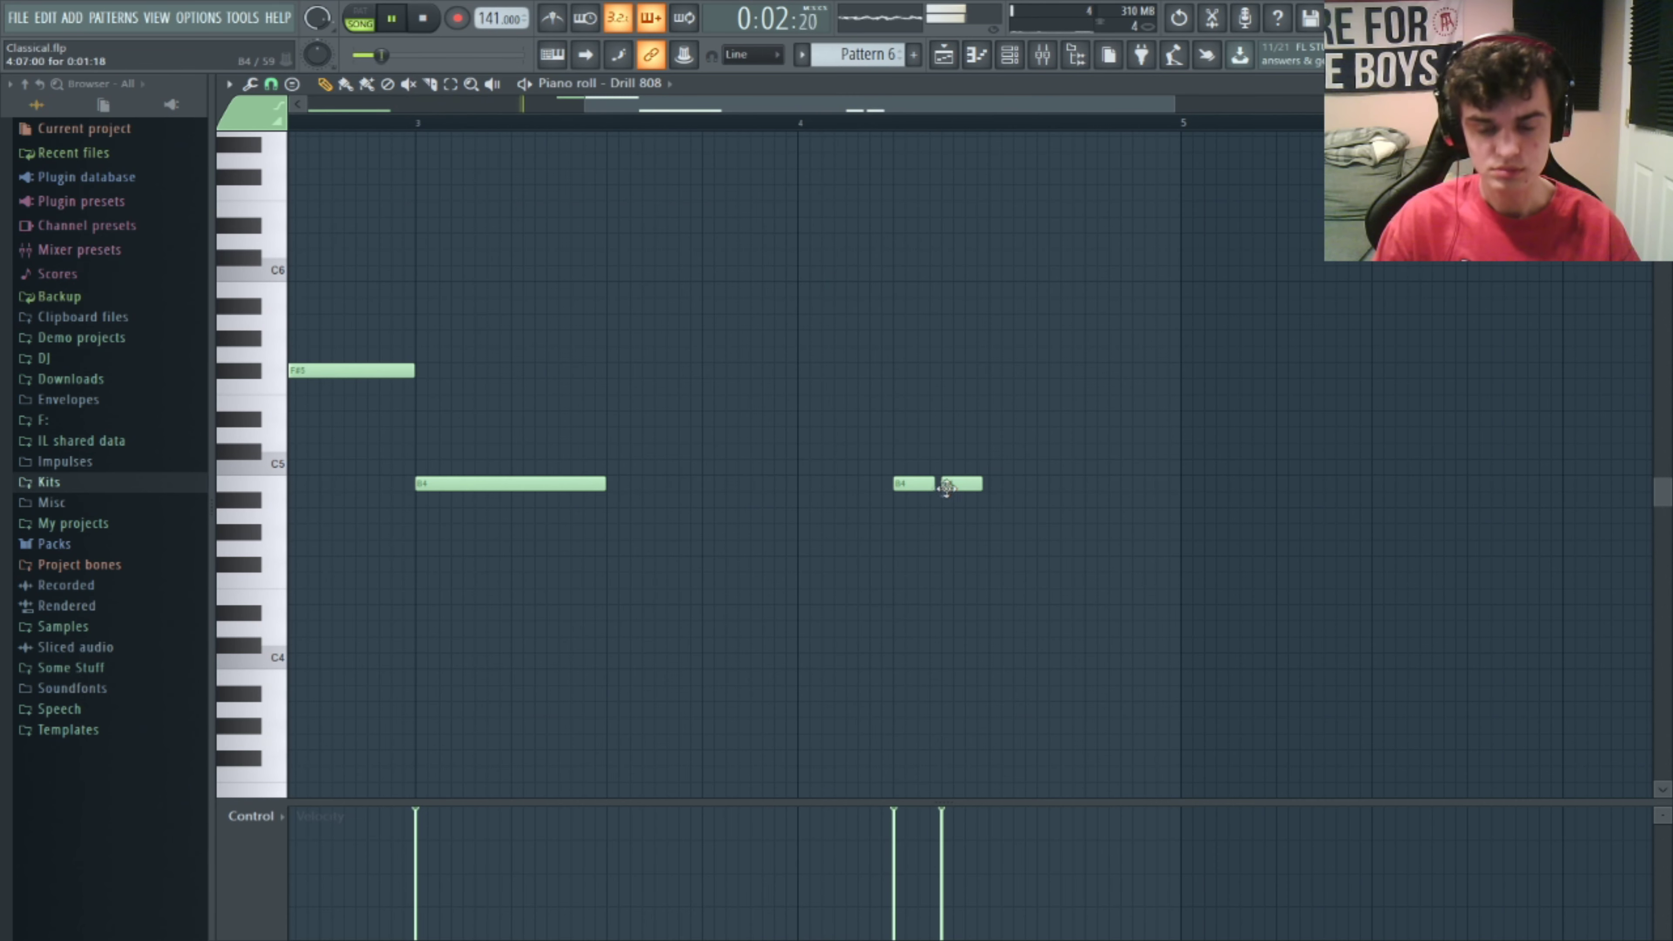
left_click_drag(1000, 483, 1080, 373)
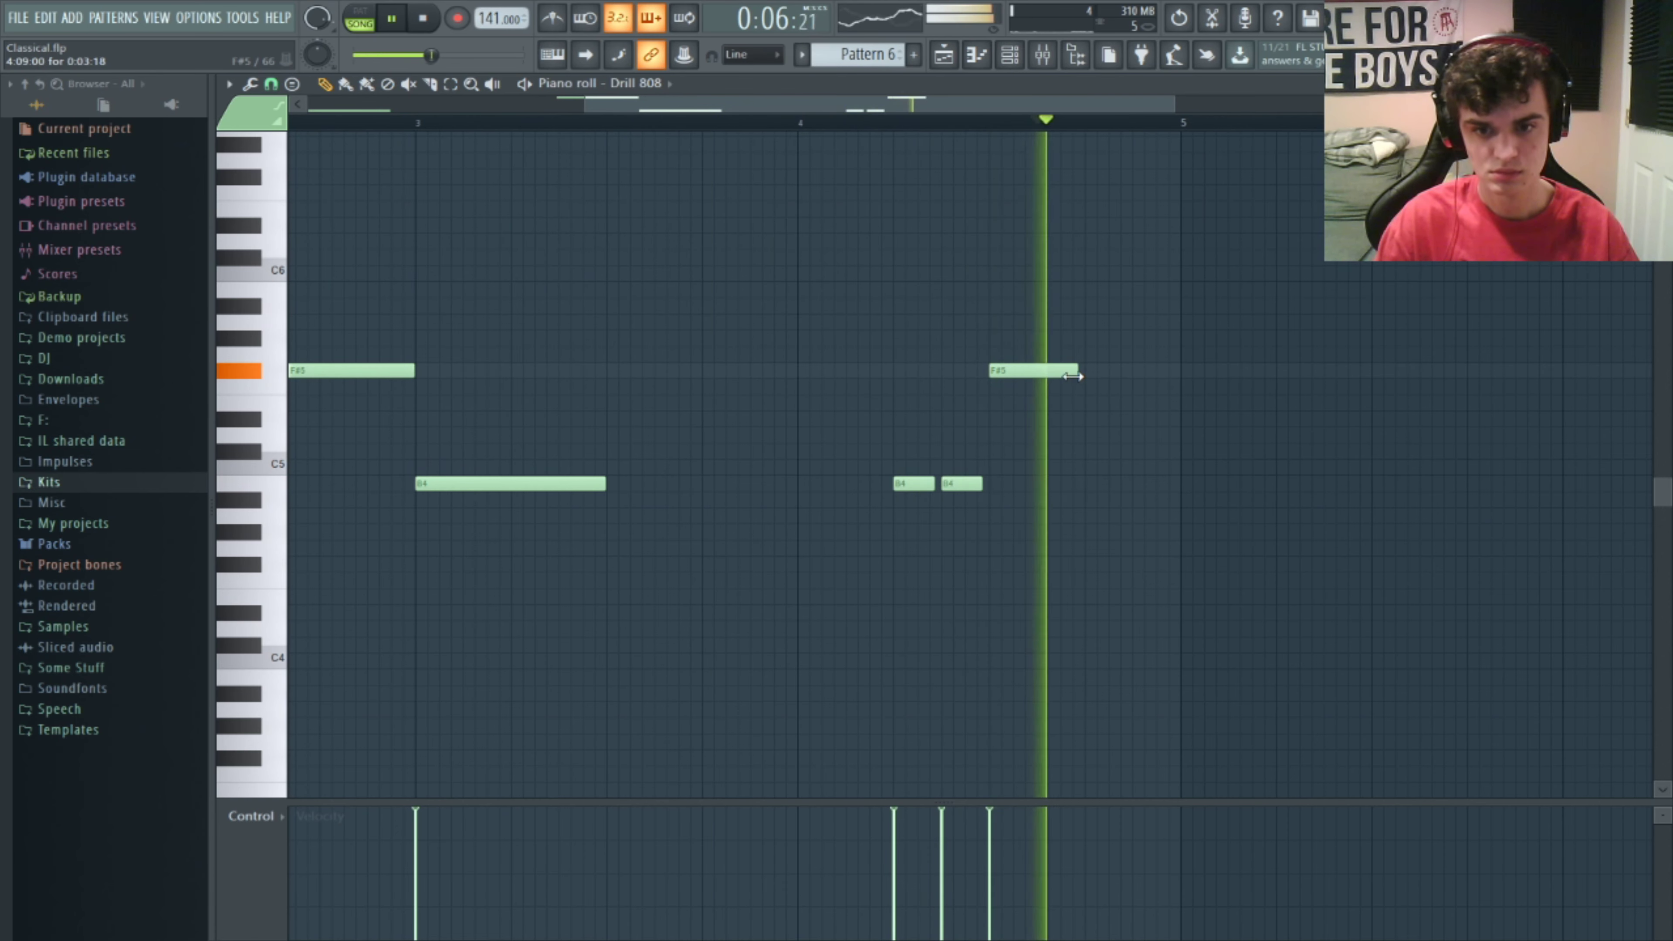
- Add a second quarter-bar F#5 note at the end of bar 4 and play the 808 line
key("space")
left_click(1086, 374)
key("space")
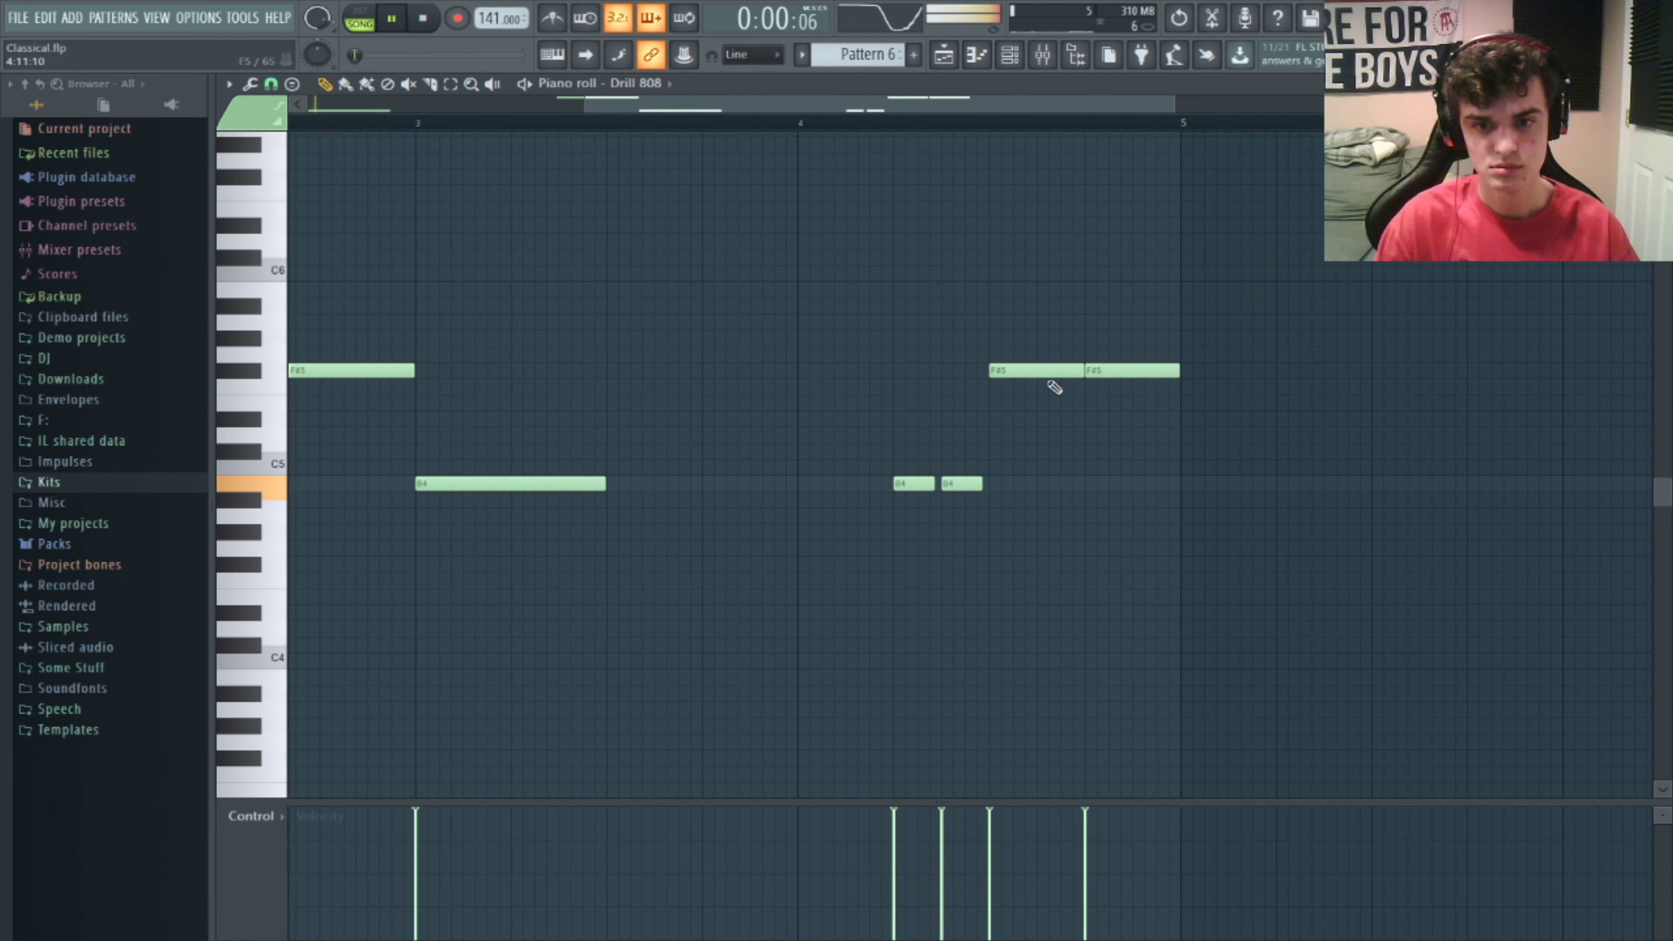
scroll(364, 164, "up", 1)
key("space")
- Add short F#6 and B5 slide notes above the two short B4 notes in bar 4
mouse_move(687, 267)
left_mouse_down()
mouse_move(866, 400)
mouse_move(900, 316)
left_mouse_up()
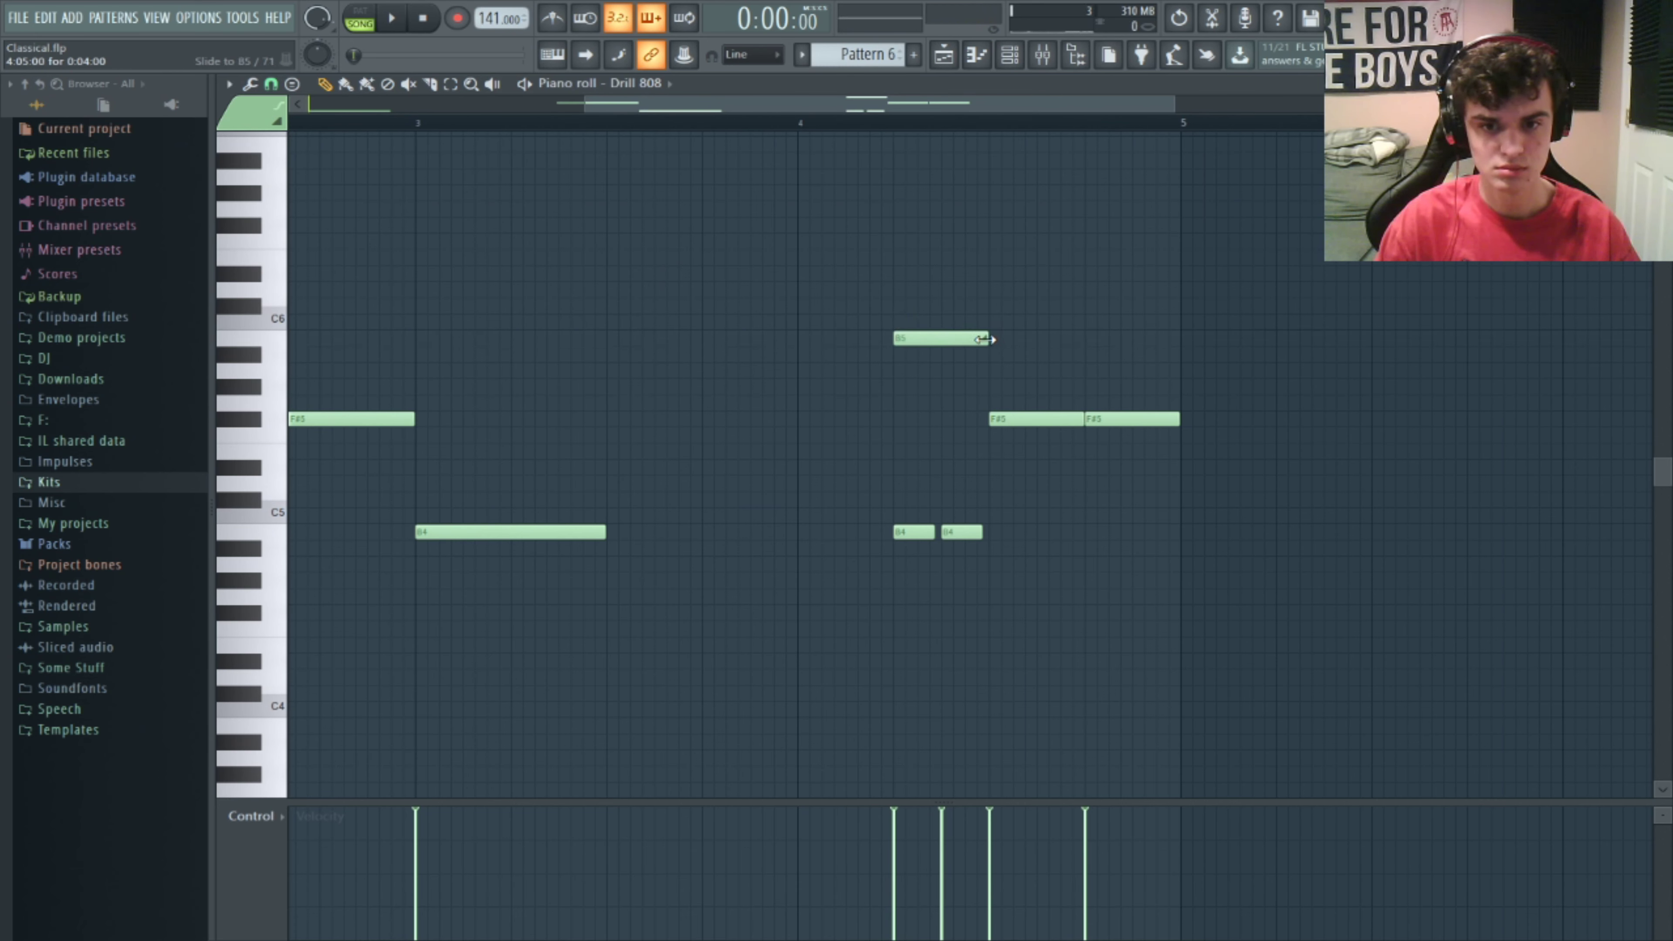
left_click_drag(909, 338, 908, 224)
key("space")
left_click_drag(953, 346, 946, 354)
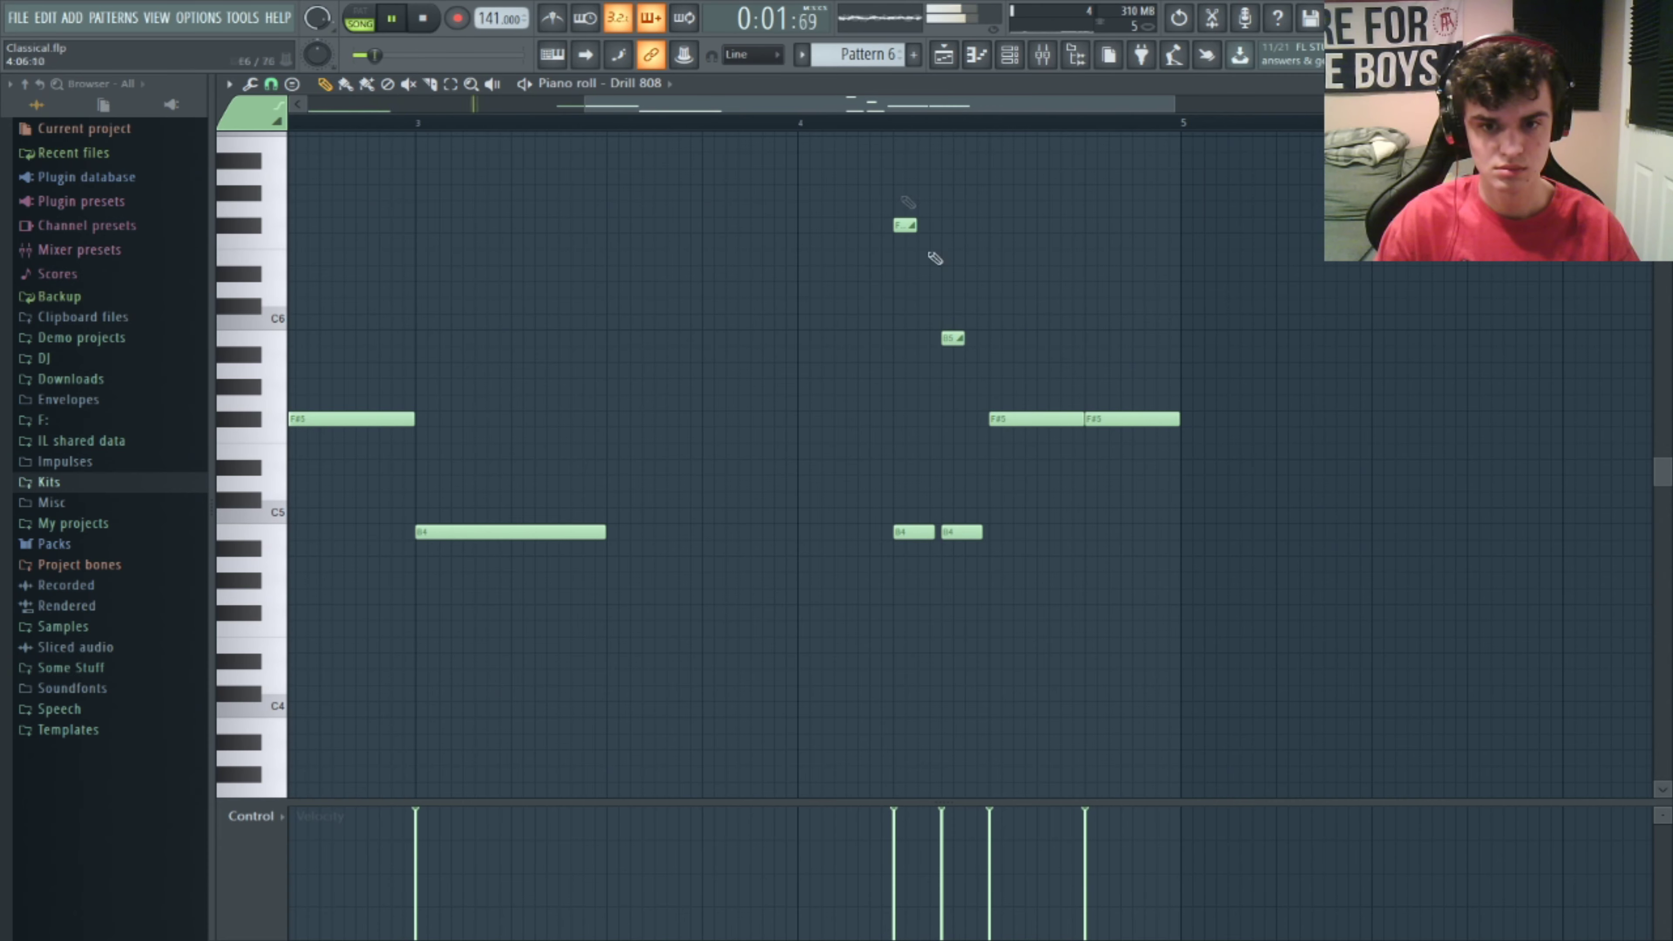
key("space")
- Add G6 and F#6 slide notes above the two F#5 notes in bar 4 and play them back
scroll(887, 322, "up", 1)
key("space")
left_click_drag(766, 257, 878, 323)
key("space")
key("space")
left_click(832, 322)
key("space")
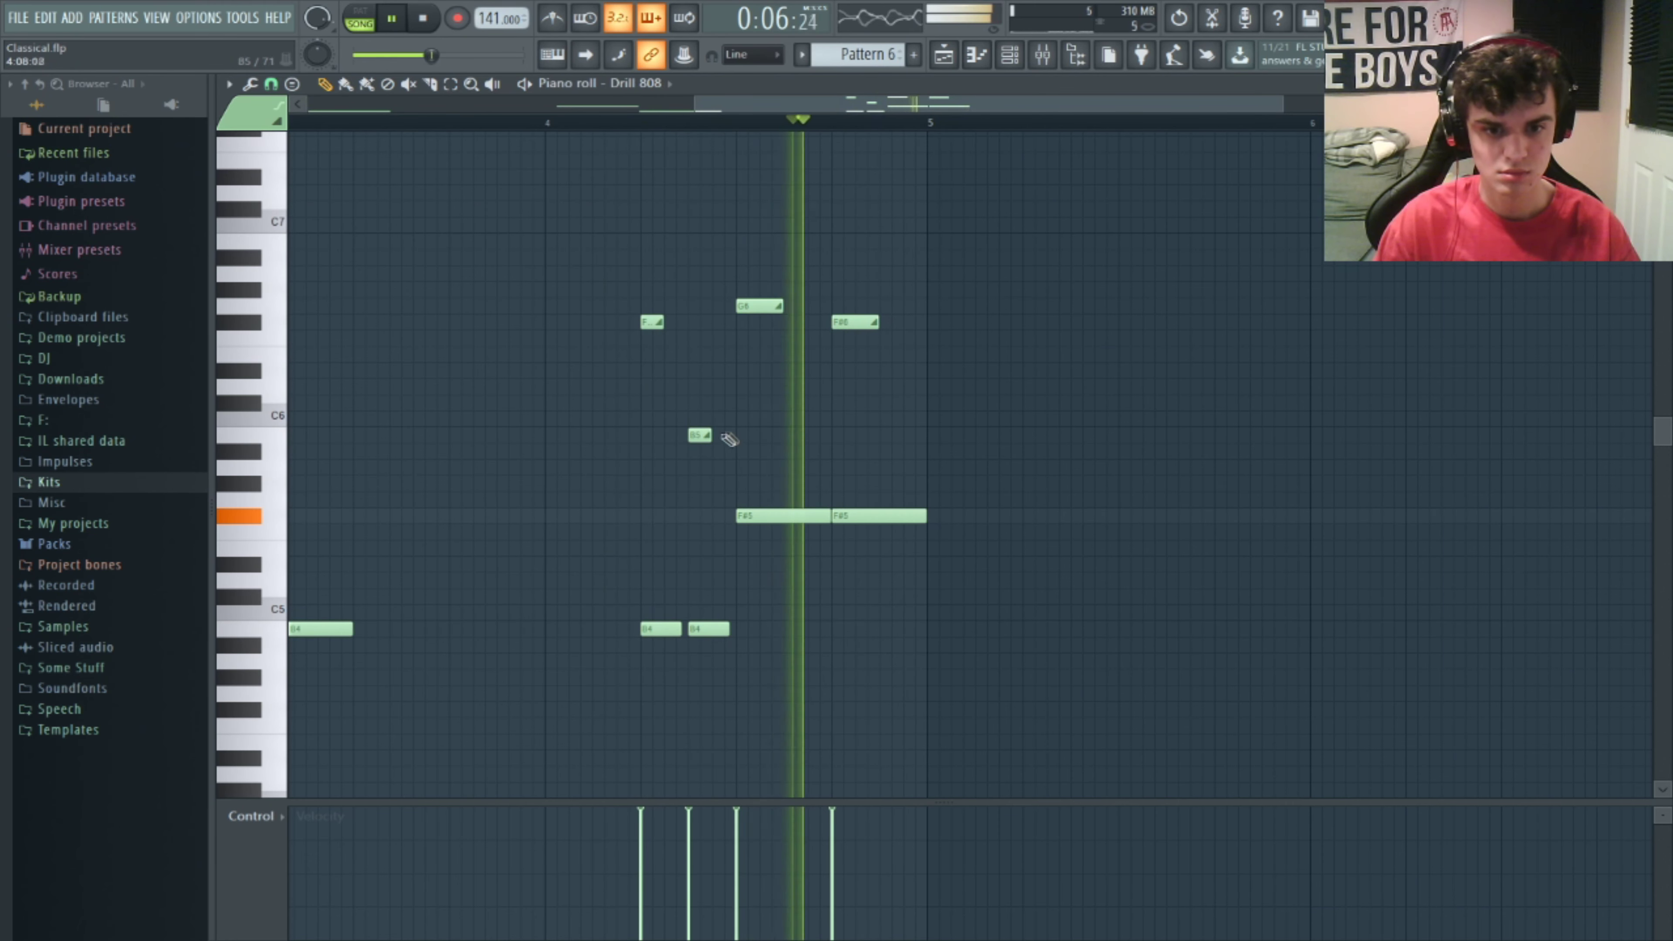
- Examine the Drill 808 channel's sample settings and start offset, and check the mixer levels during playback
key("space")
left_click(1004, 59)
left_click(457, 701)
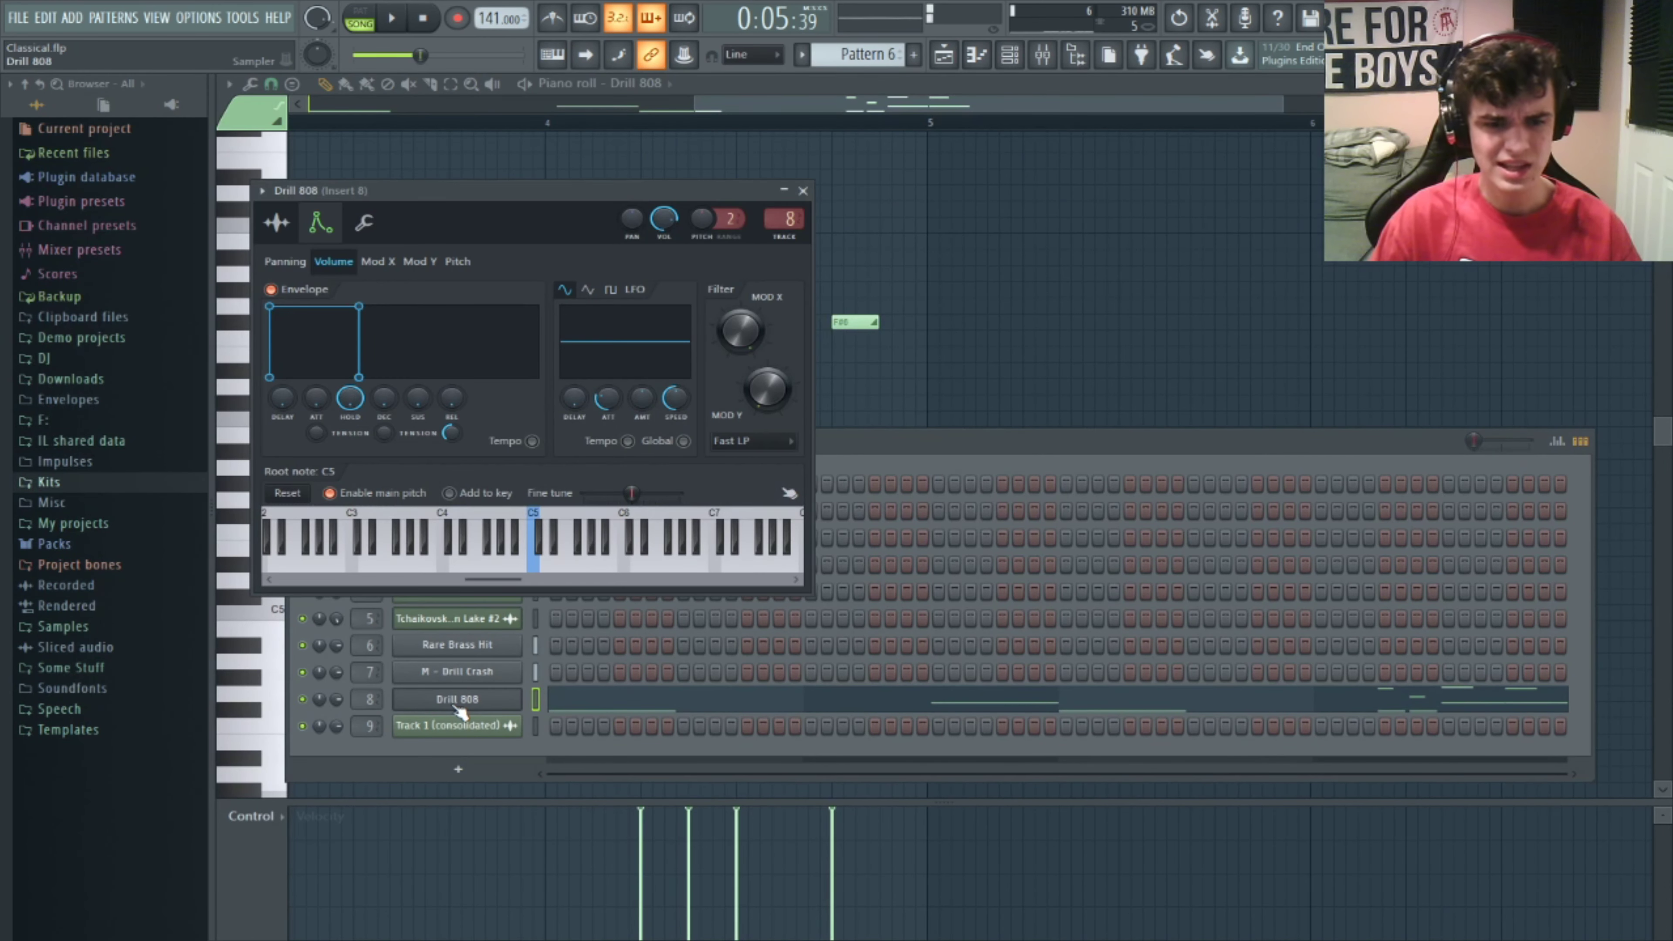
left_click(277, 223)
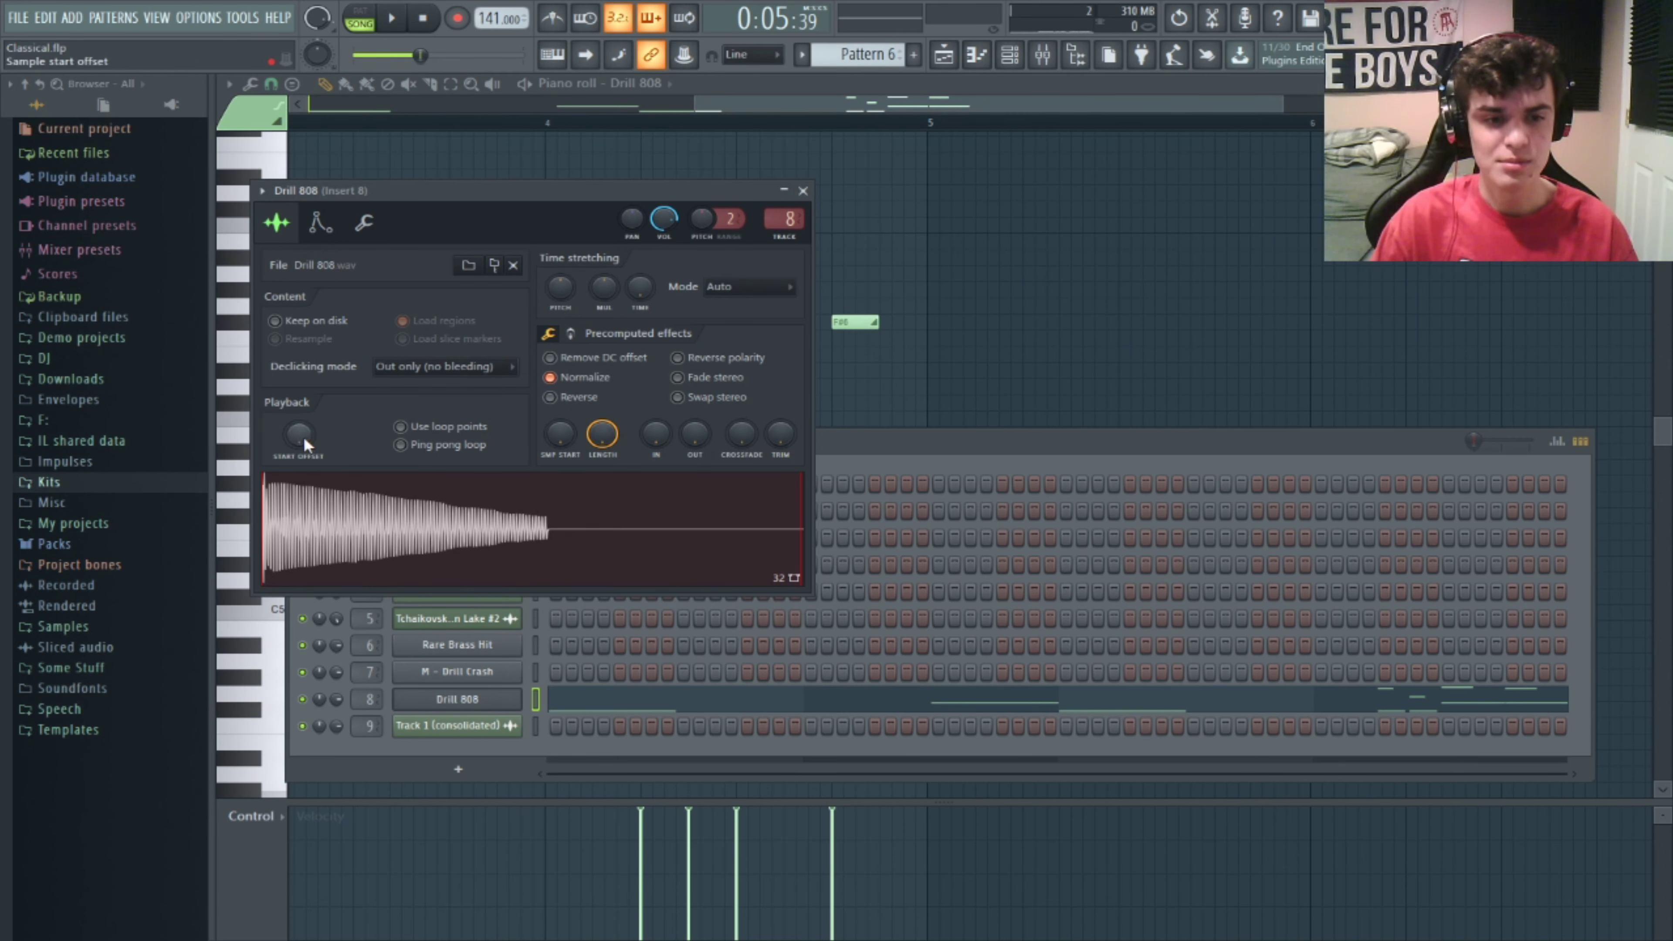
left_click_drag(300, 434, 300, 434)
key("F9")
key("space")
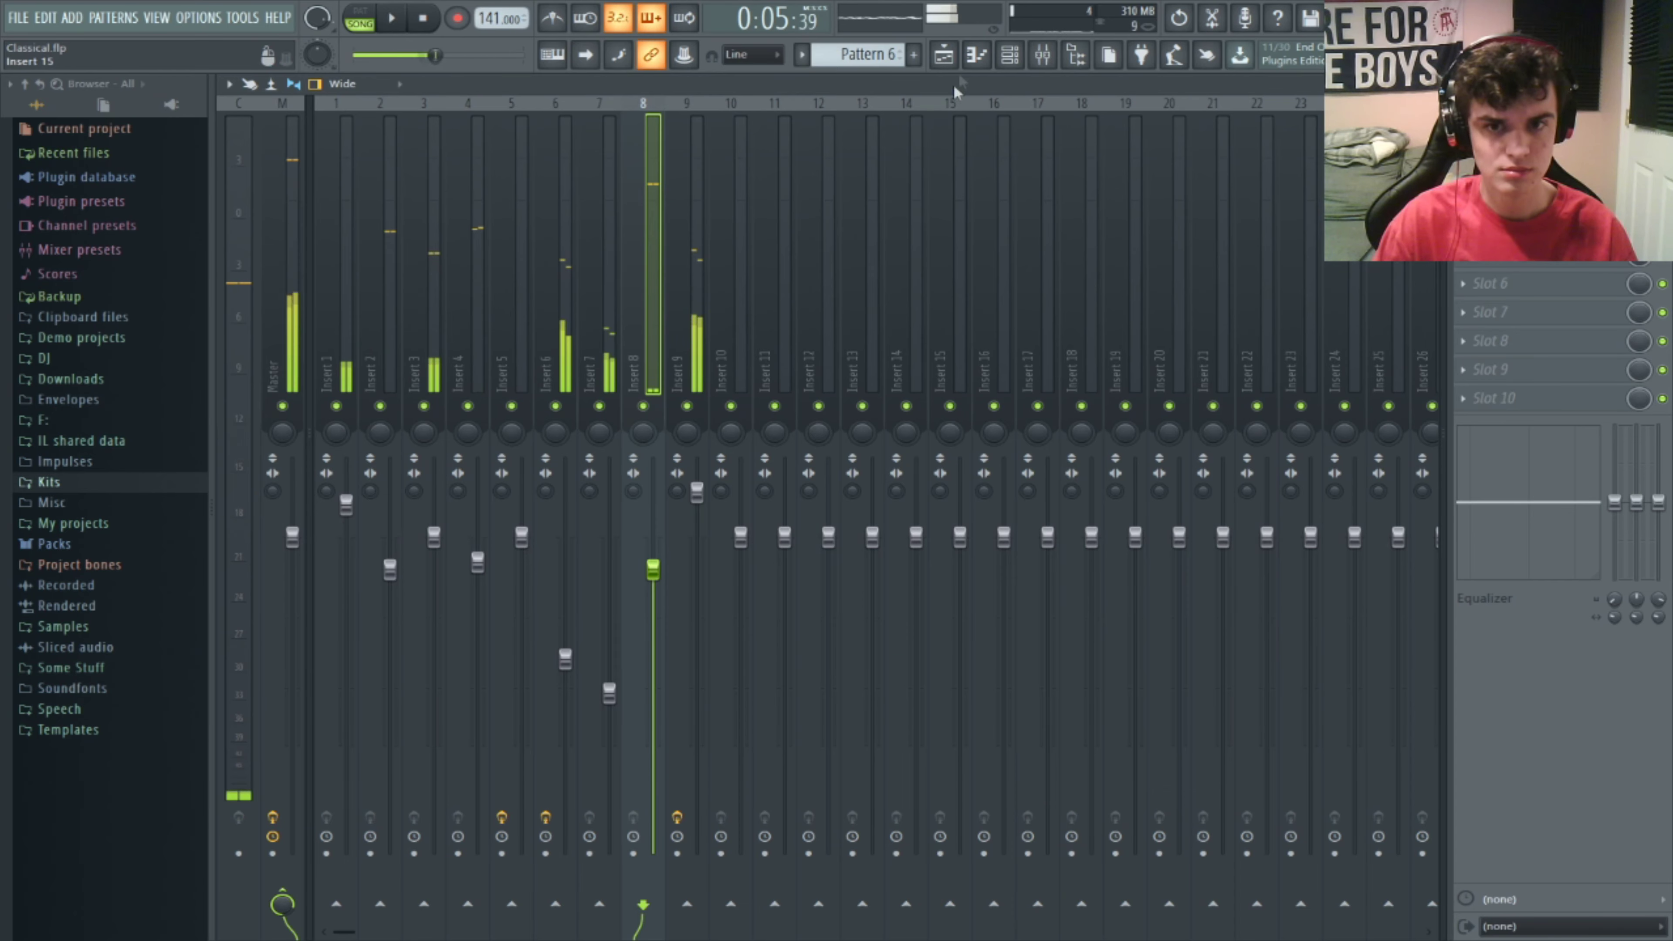
- Shorten the G6 and F#6 slide notes above the two F#5 notes in bar 4
key("F7")
left_click_drag(781, 306, 769, 306)
left_click_drag(877, 322, 866, 322)
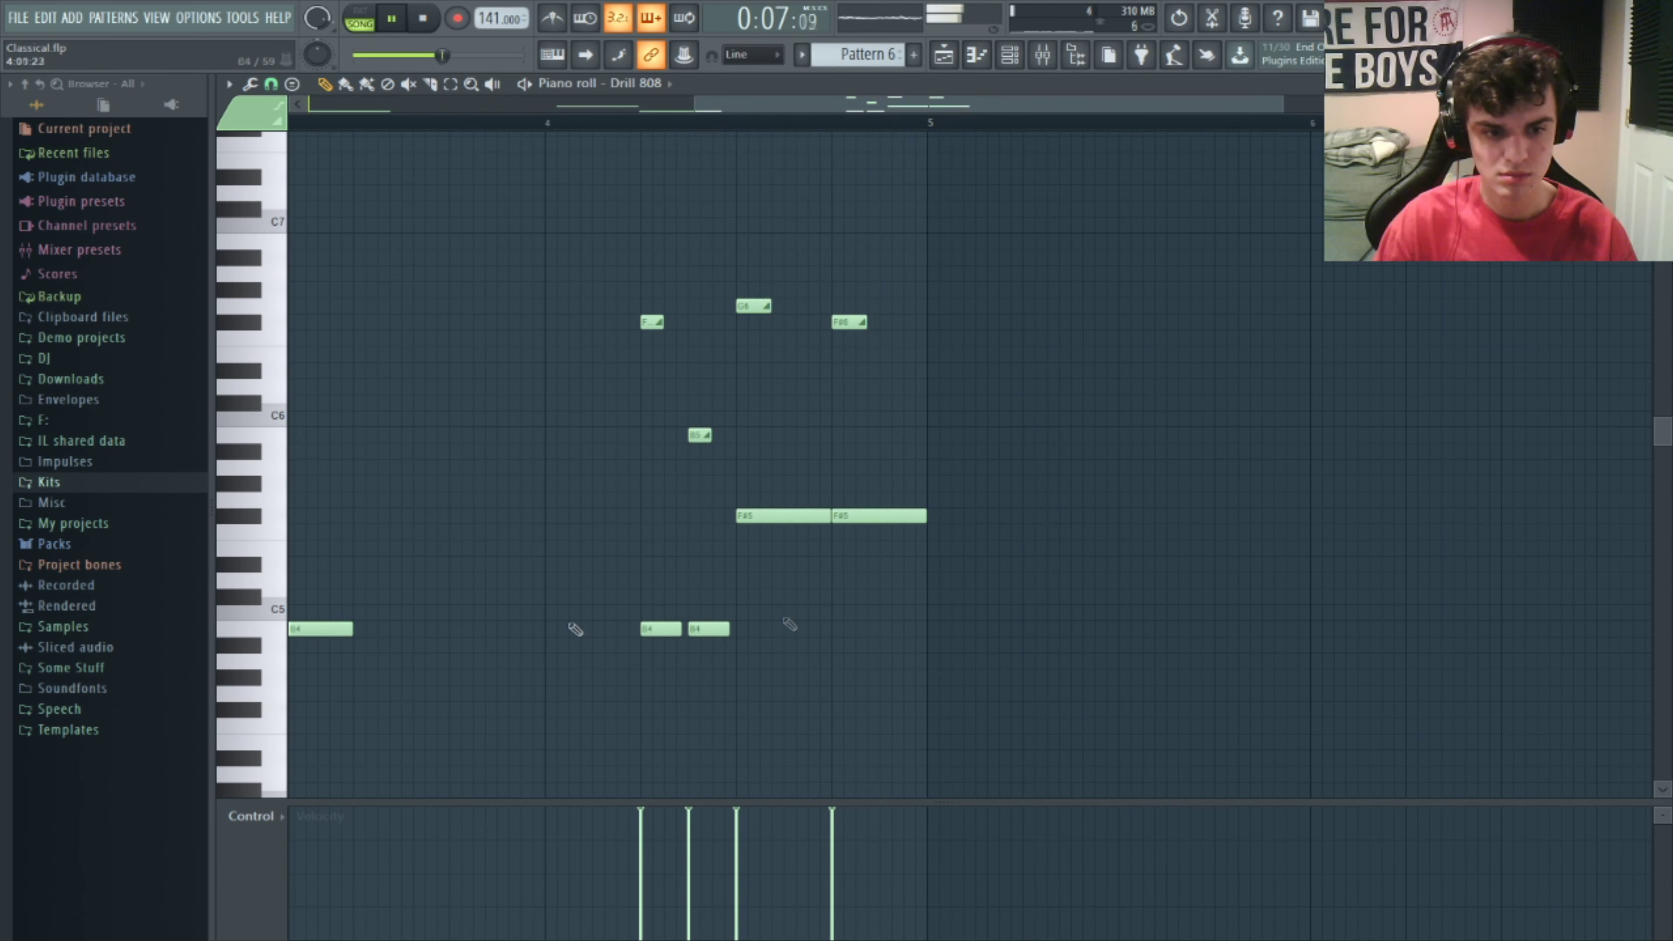
- Draw half-bar B4 notes at bars 5 and 7, a half-bar F#5 midway through bar 6, and an F#5 plus two short B4 notes in bar 8
left_click(929, 629)
scroll(1078, 124, "right", 5)
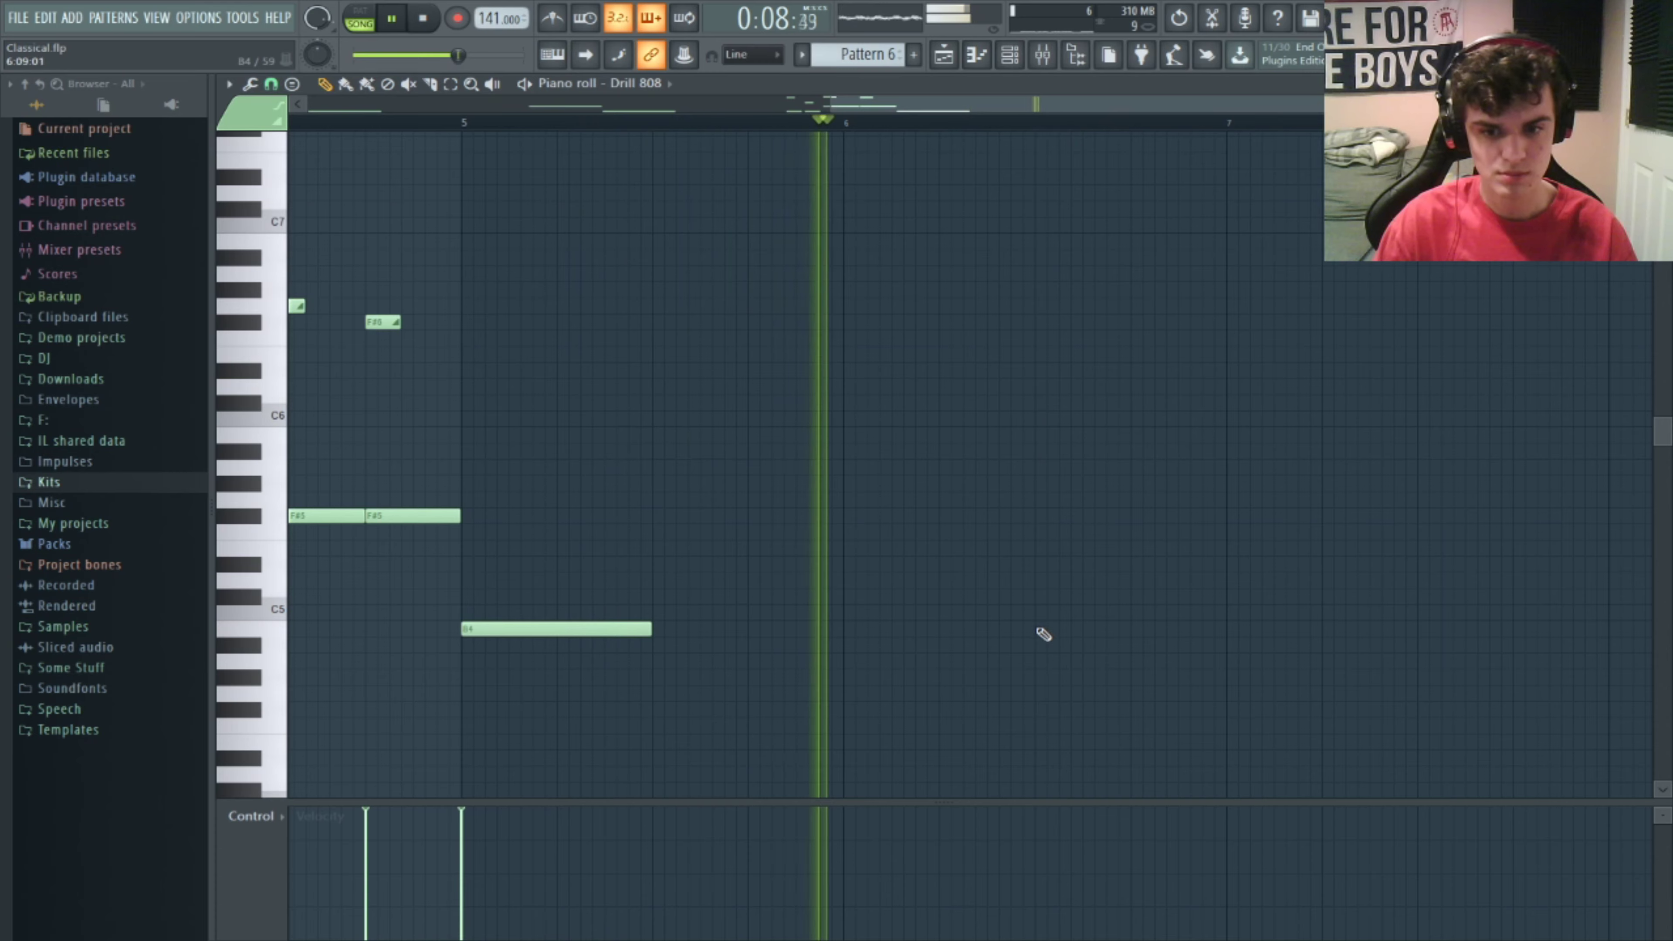
mouse_move(1041, 516)
left_mouse_down()
mouse_move(1040, 501)
mouse_move(1035, 516)
left_mouse_up()
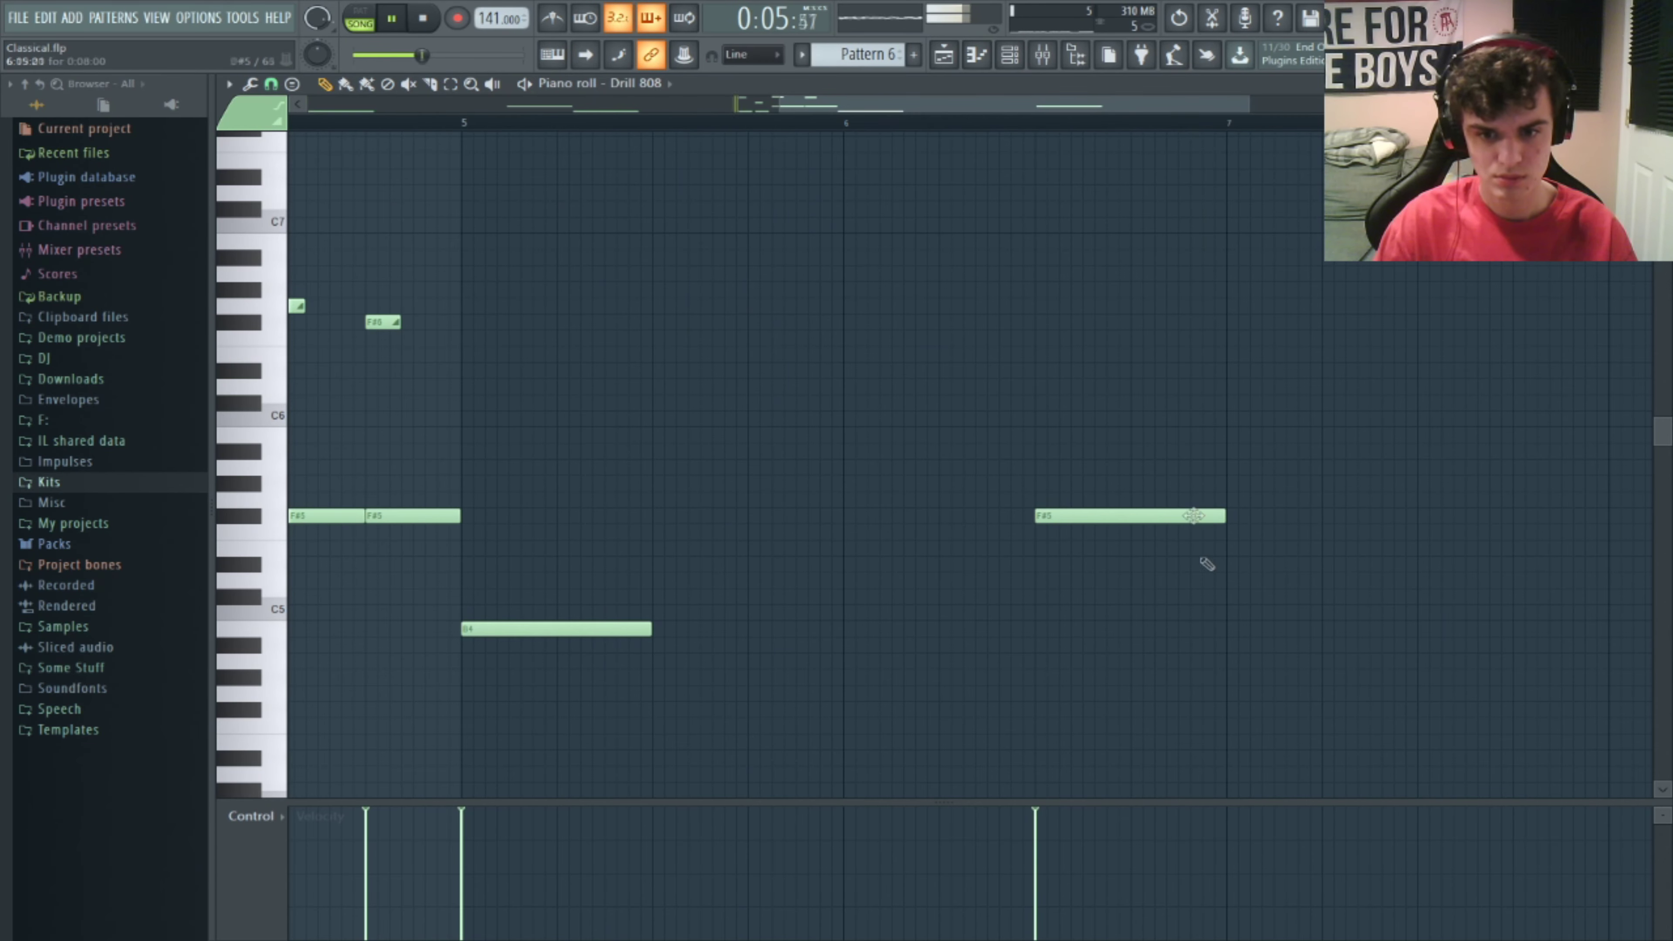
left_click(1228, 630)
left_click_drag(989, 95, 1219, 119)
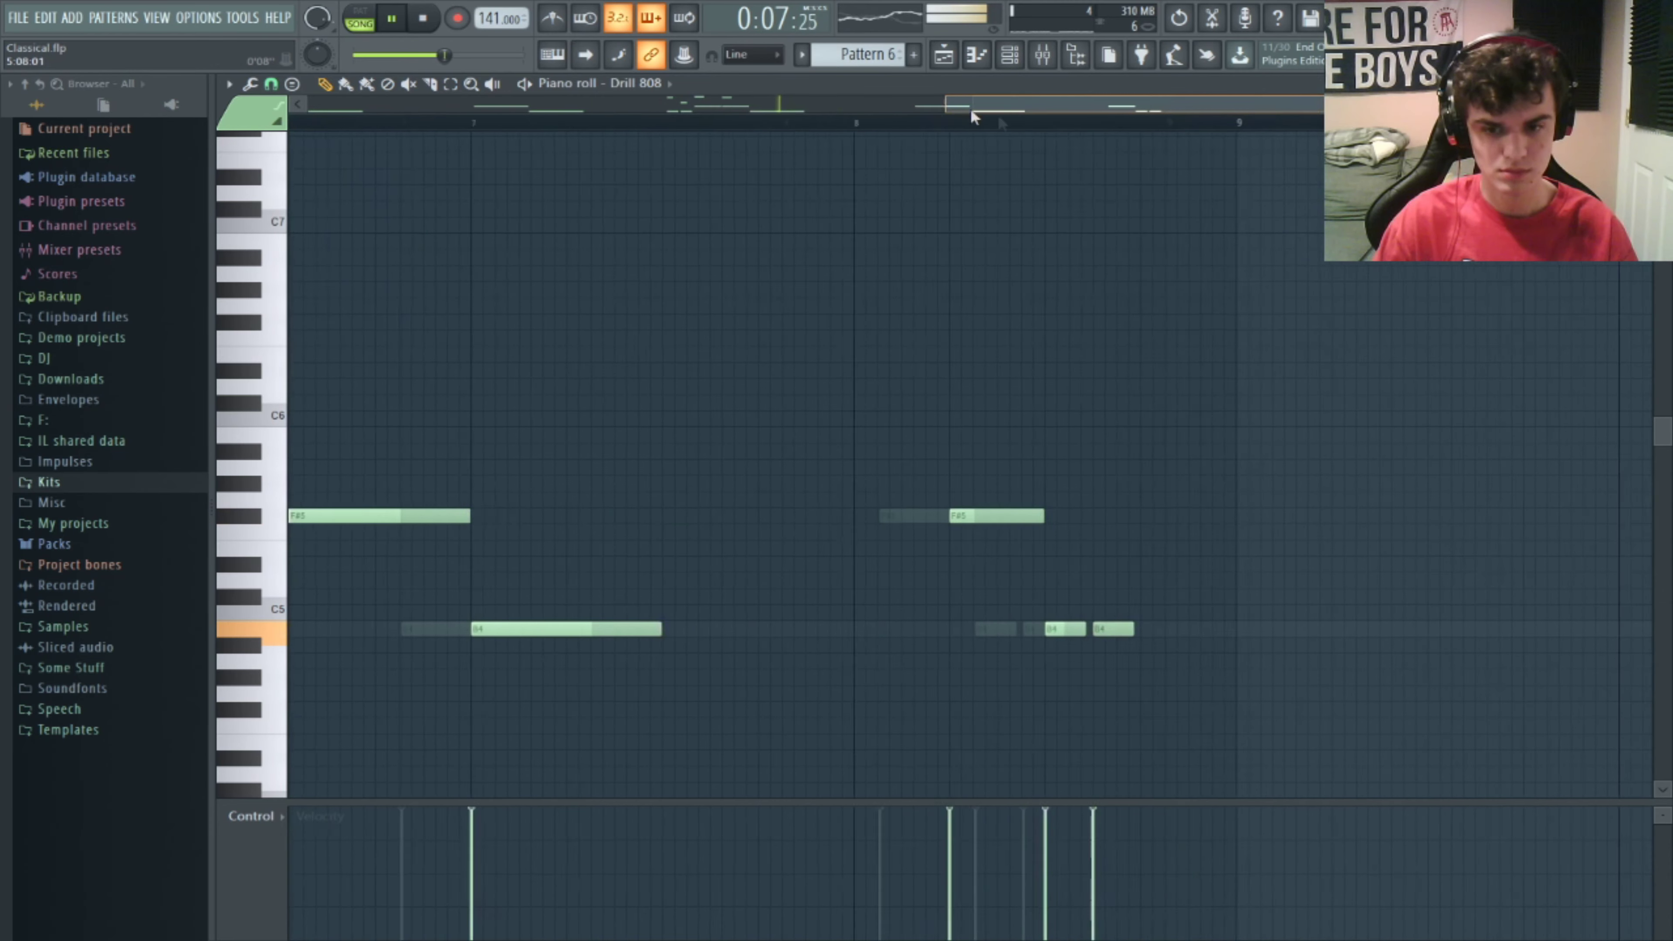
- Add short F#6 and B6 slide notes above the two short B4 notes in bar 8
mouse_move(697, 338)
left_mouse_down()
mouse_move(687, 319)
mouse_move(712, 322)
left_mouse_up()
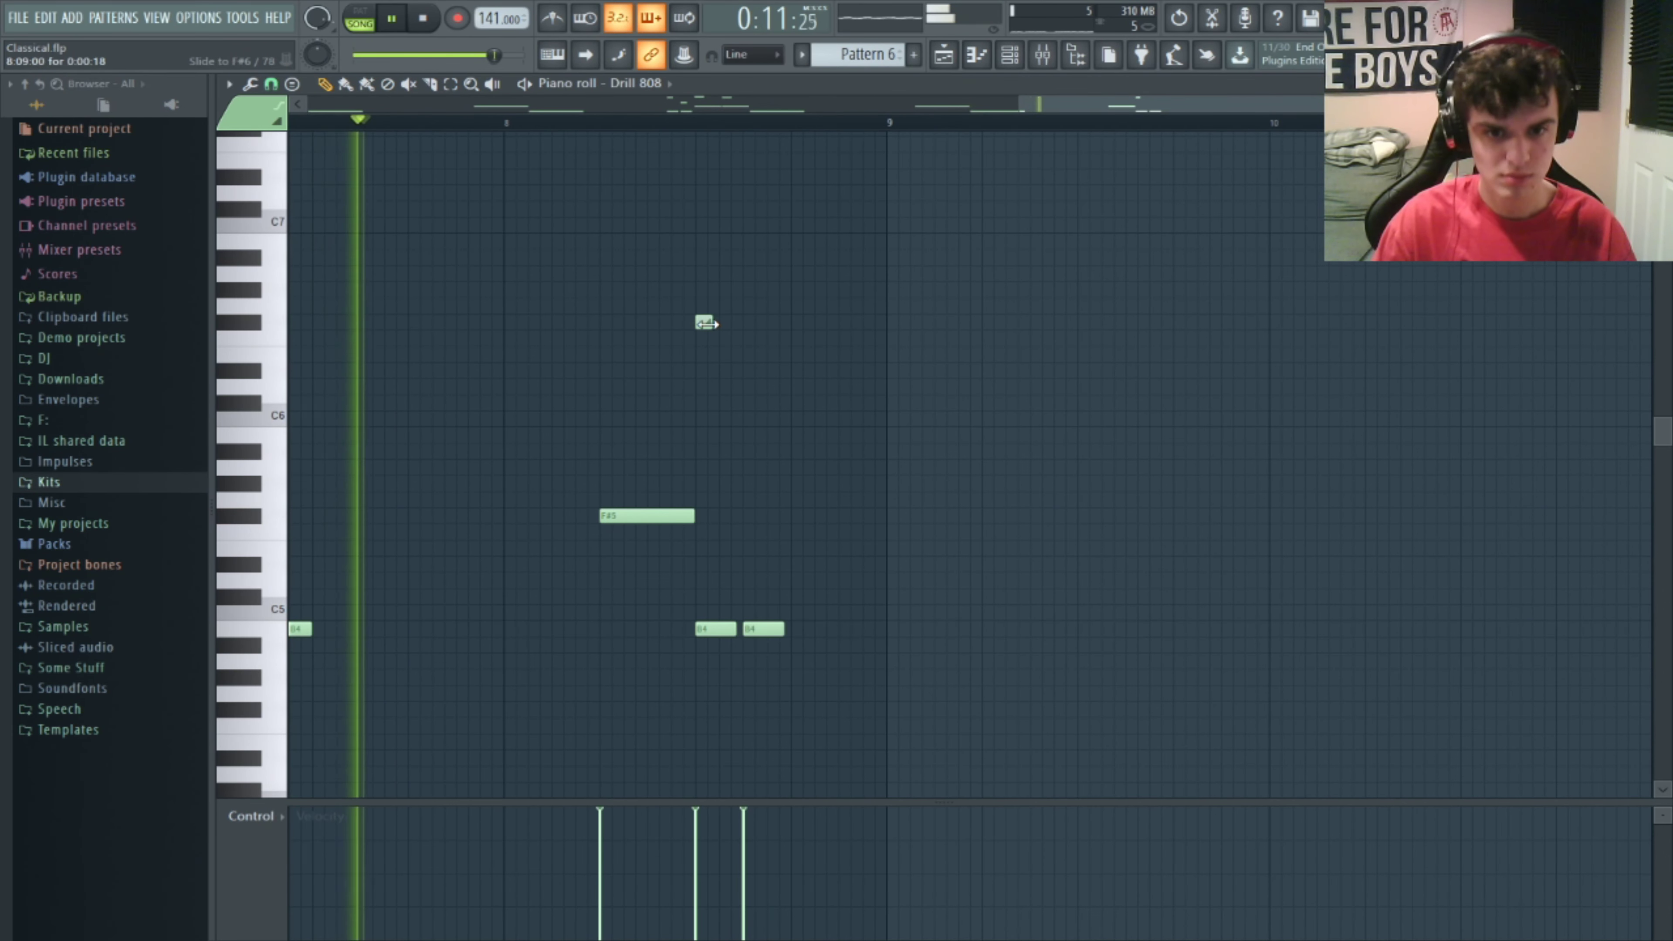
key("space")
scroll(729, 331, "up", 1)
left_click(751, 248)
- Add two more short B4 notes at the end of bar 8 with short G6 and F#6 slide notes above them, and play the result
left_click(811, 635)
left_click(859, 635)
left_click(799, 311)
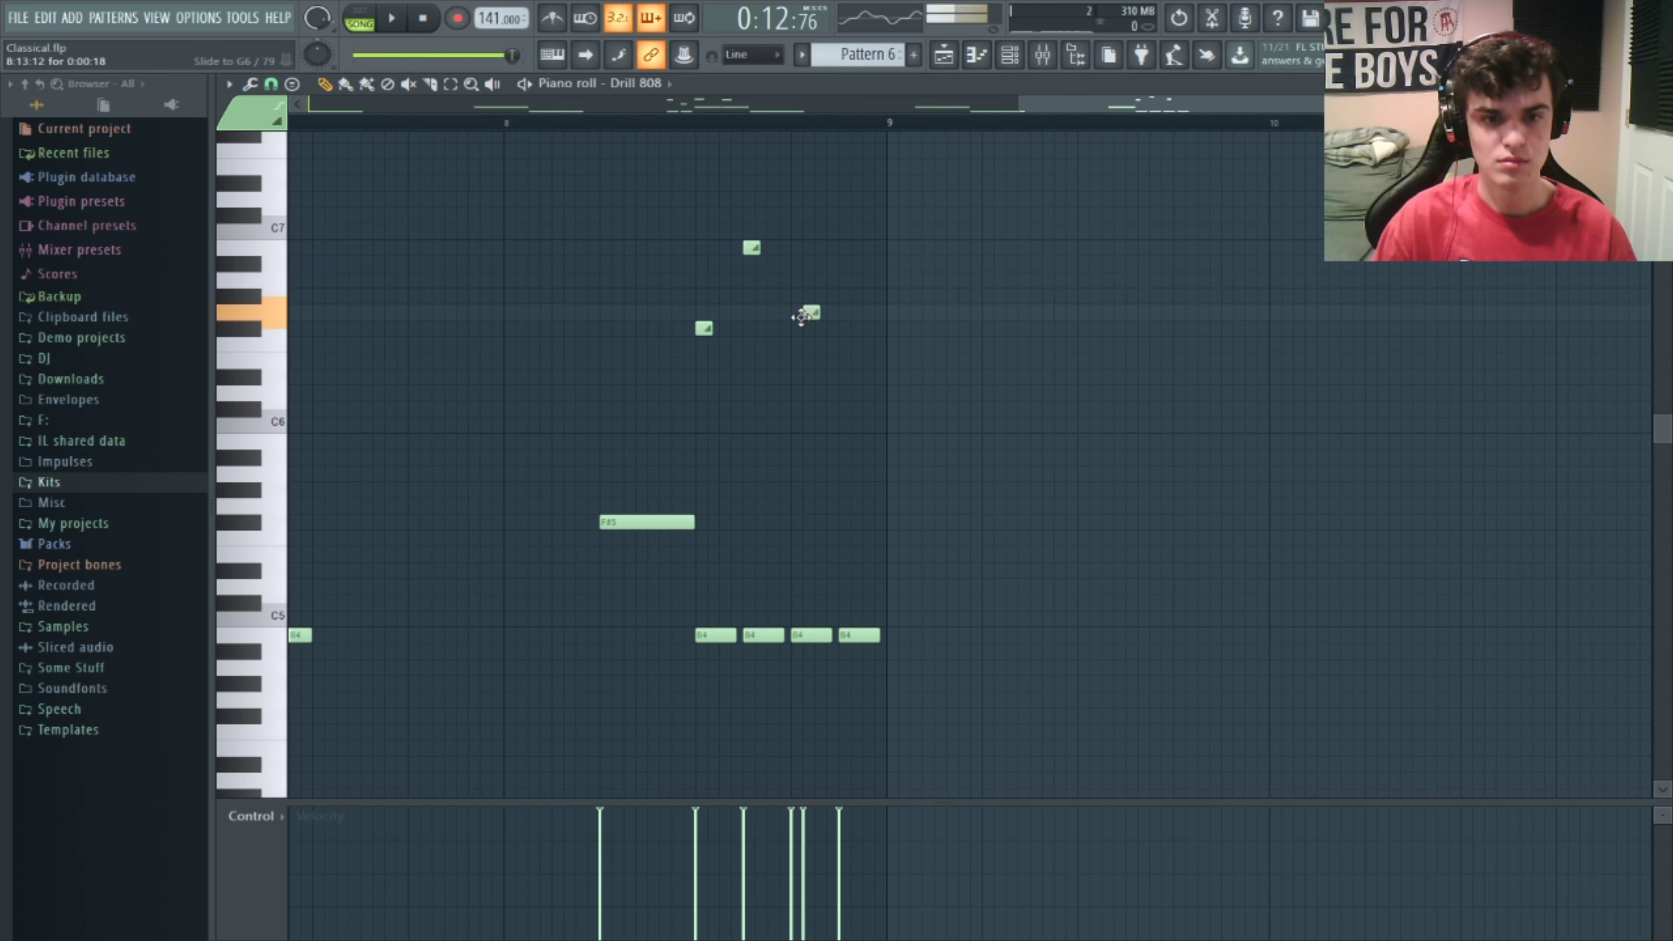
left_click(848, 327)
key("space")
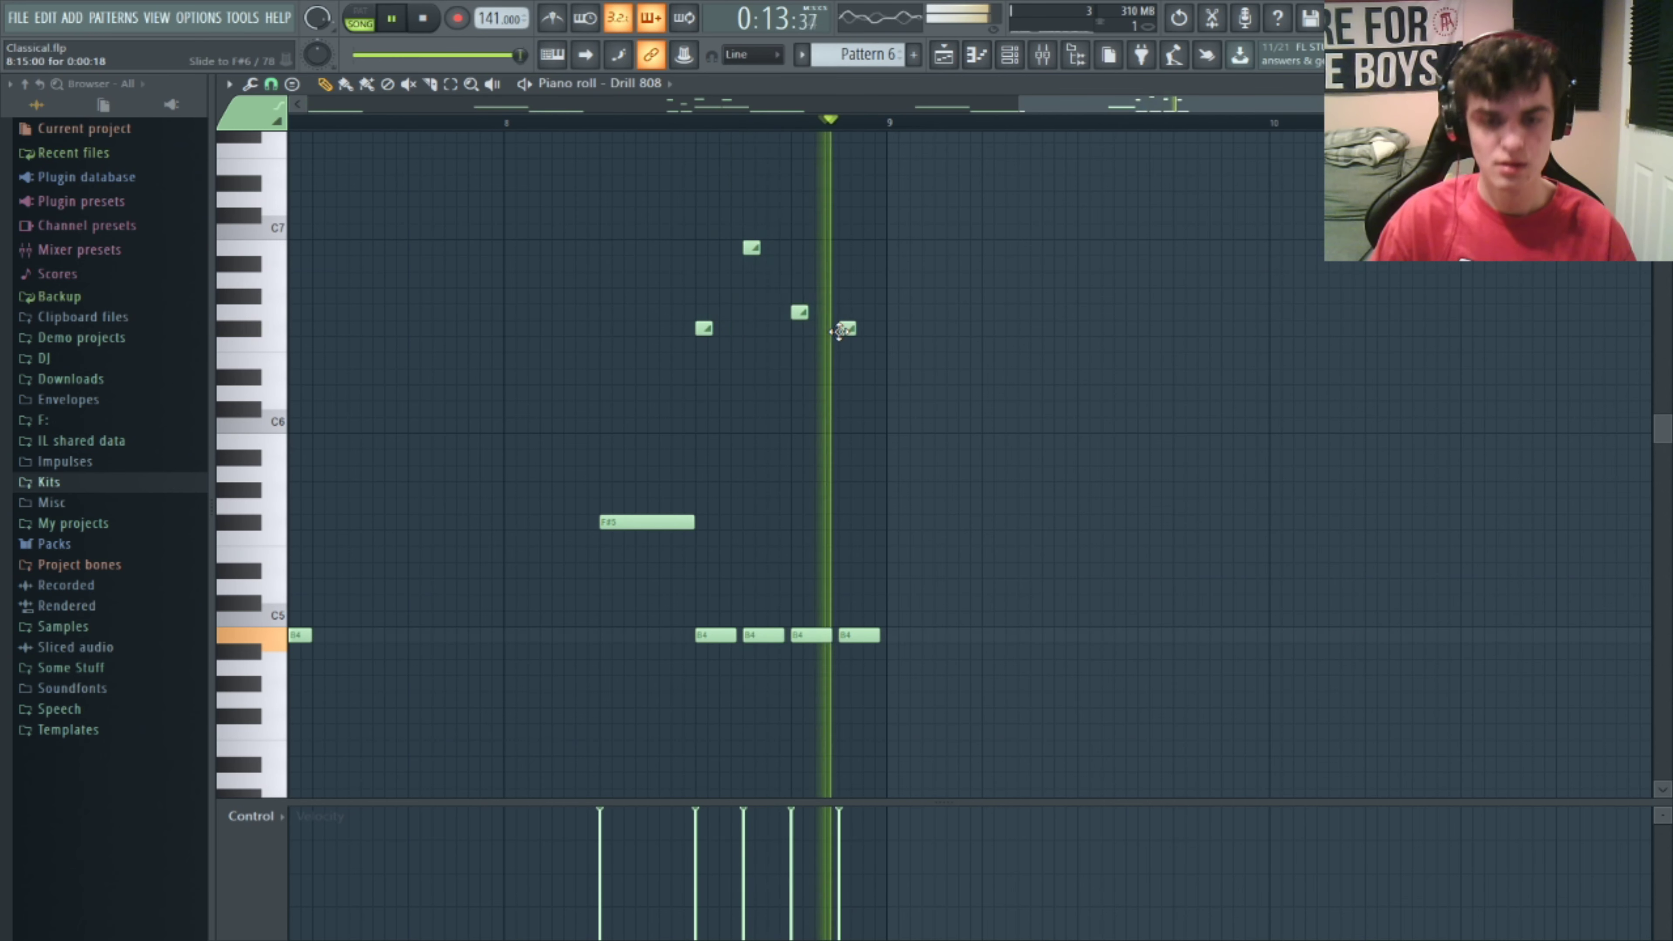
key("space")
key("space")
key("F7")
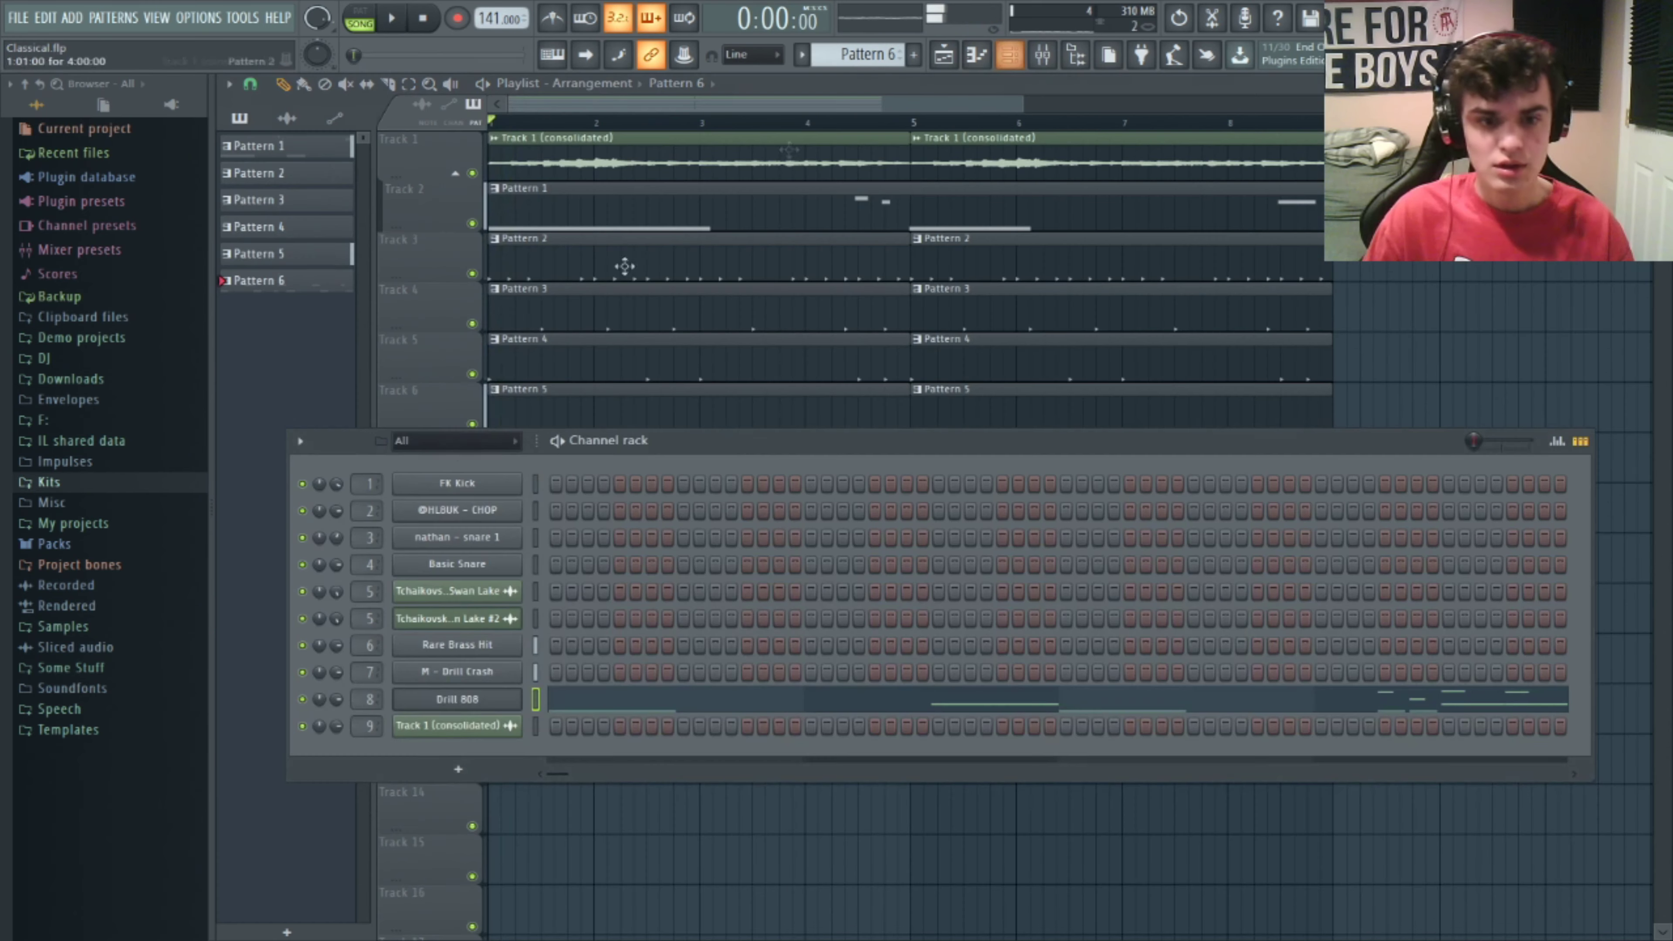
left_click(468, 509)
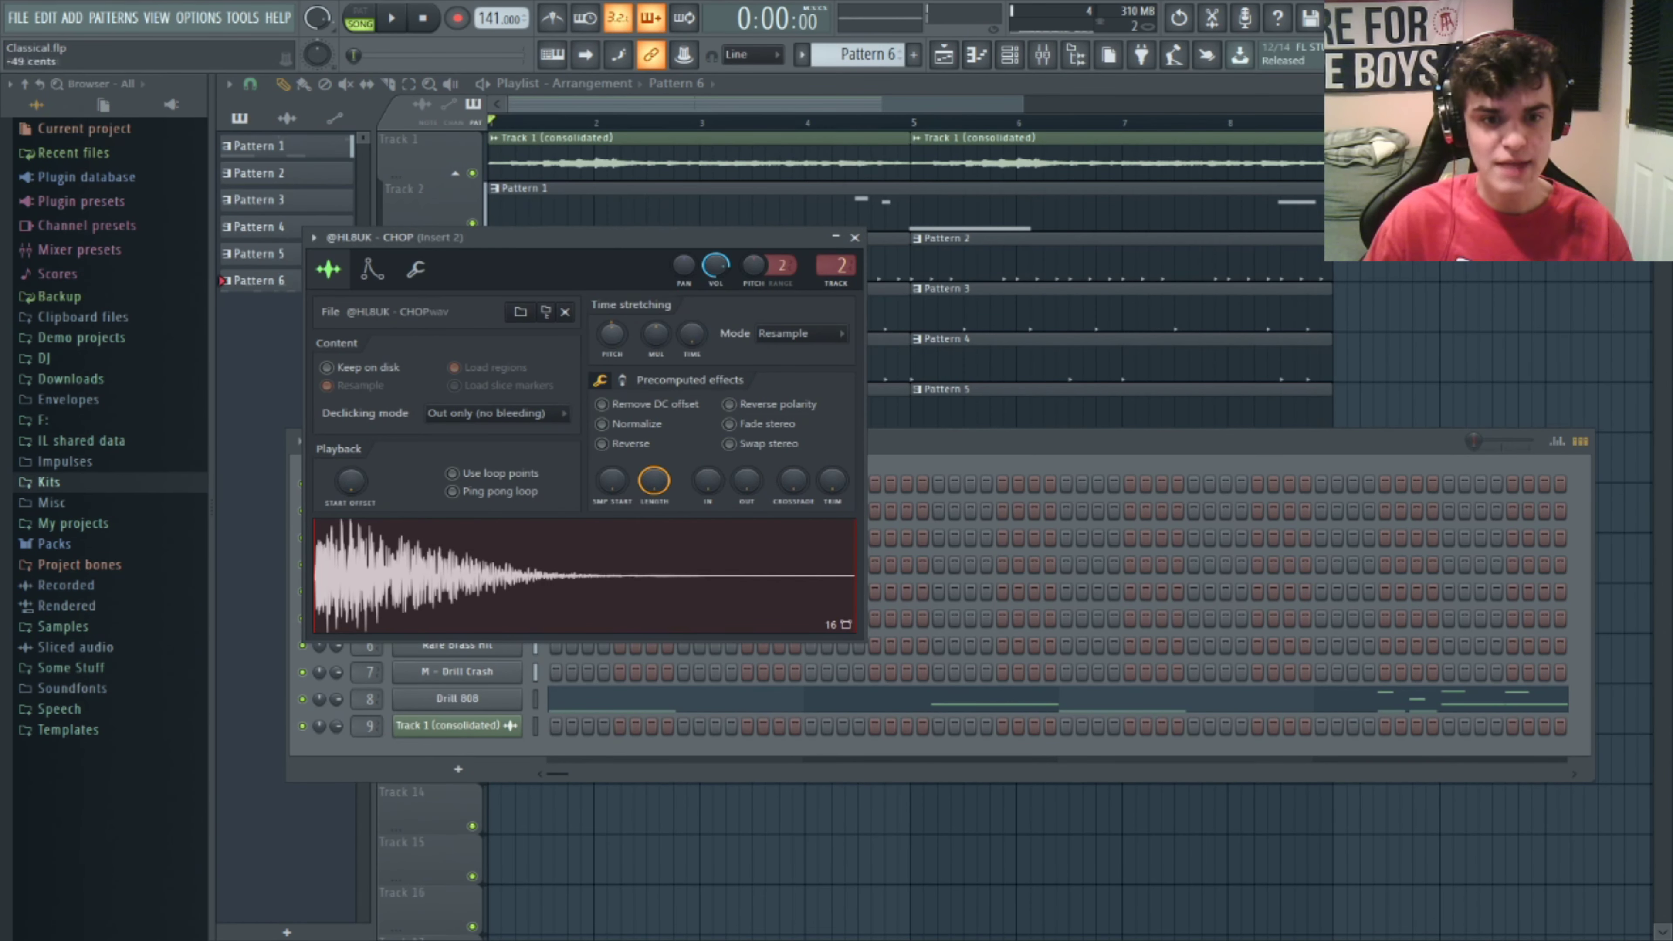
scroll(631, 334, "down", 2)
left_click_drag(640, 241, 644, 381)
key("space")
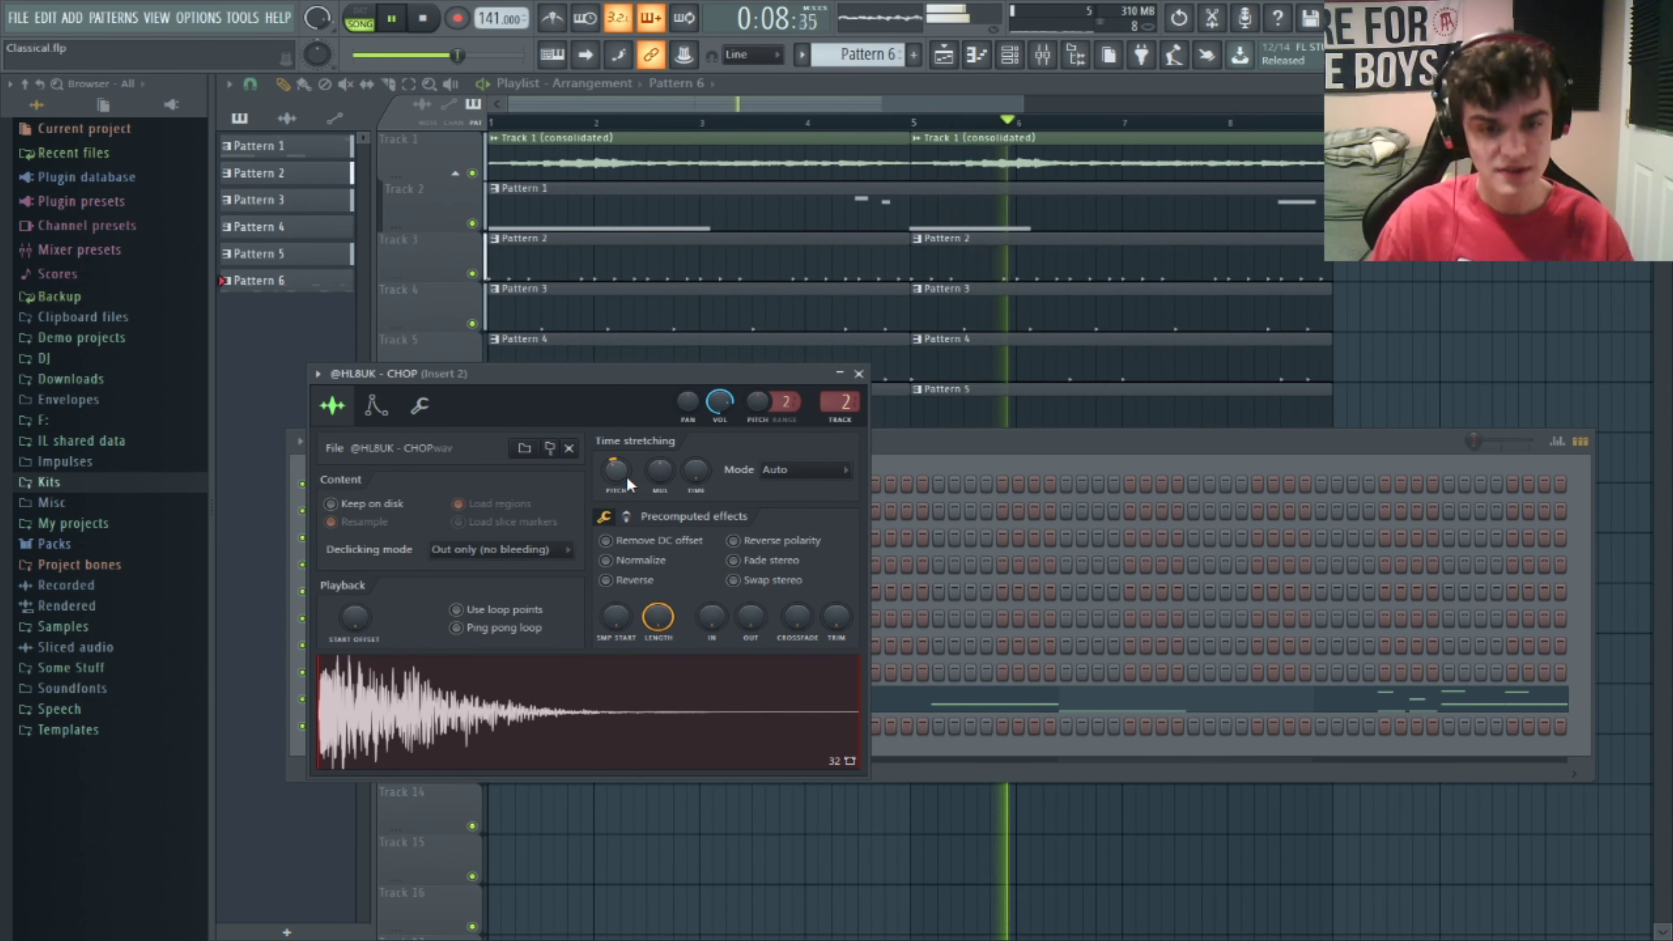
left_click(858, 373)
left_click(975, 55)
key("space")
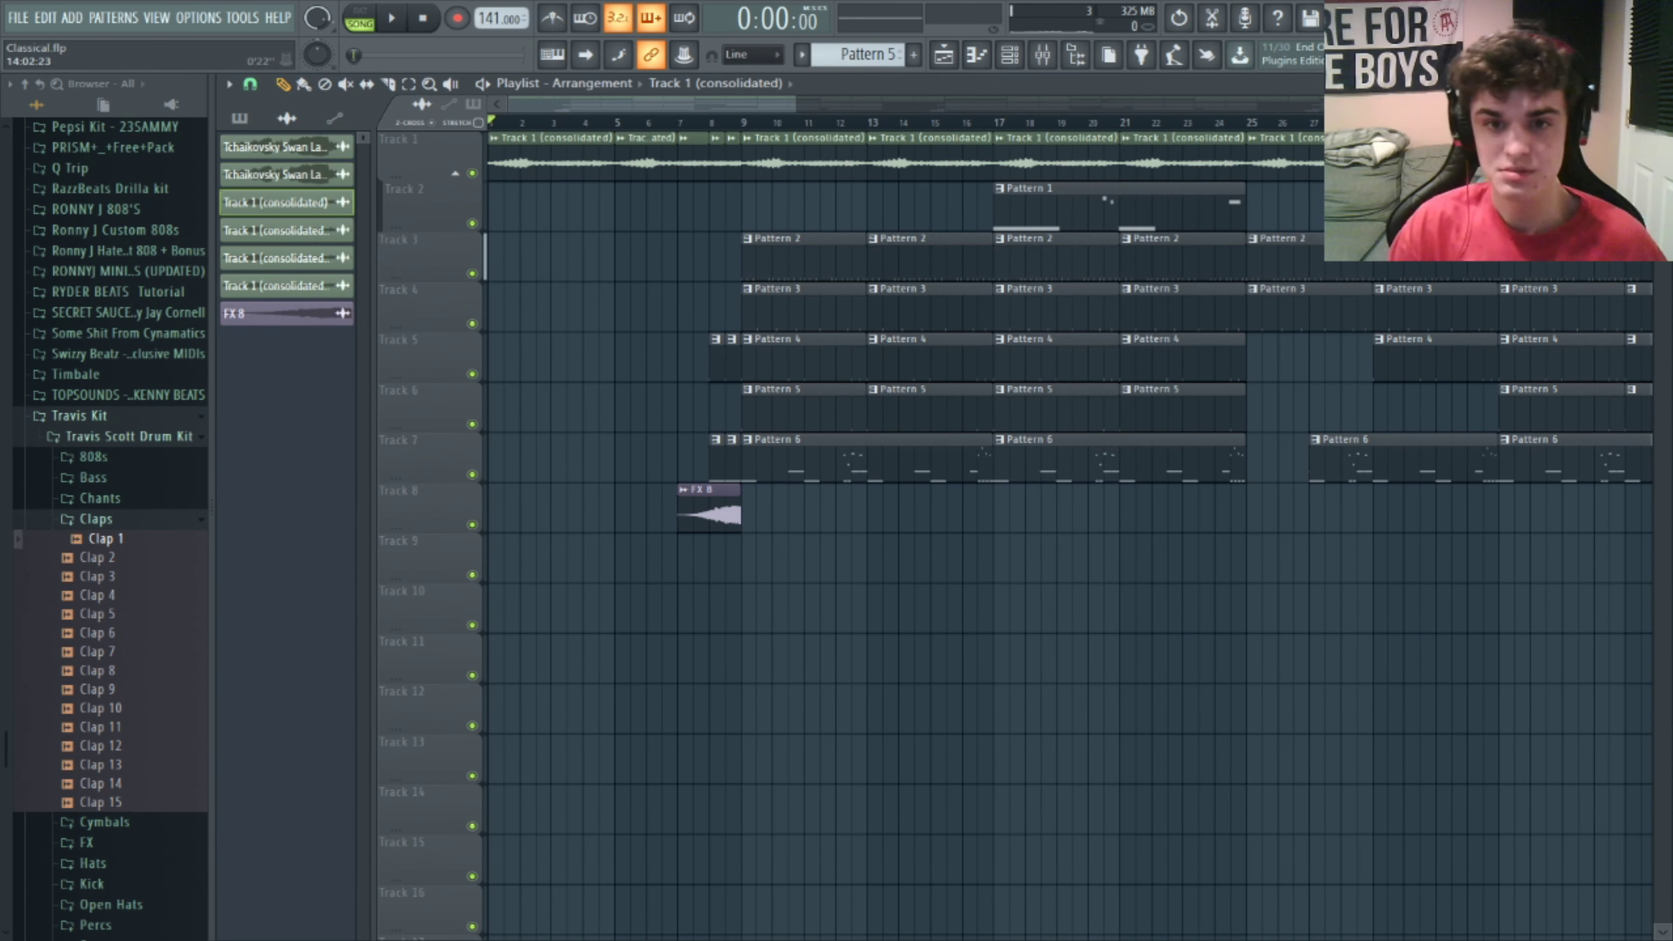
- Review the arrangement's intro by playing the soloed sample on Track 1 from bar 7
left_click_drag(795, 104, 642, 104)
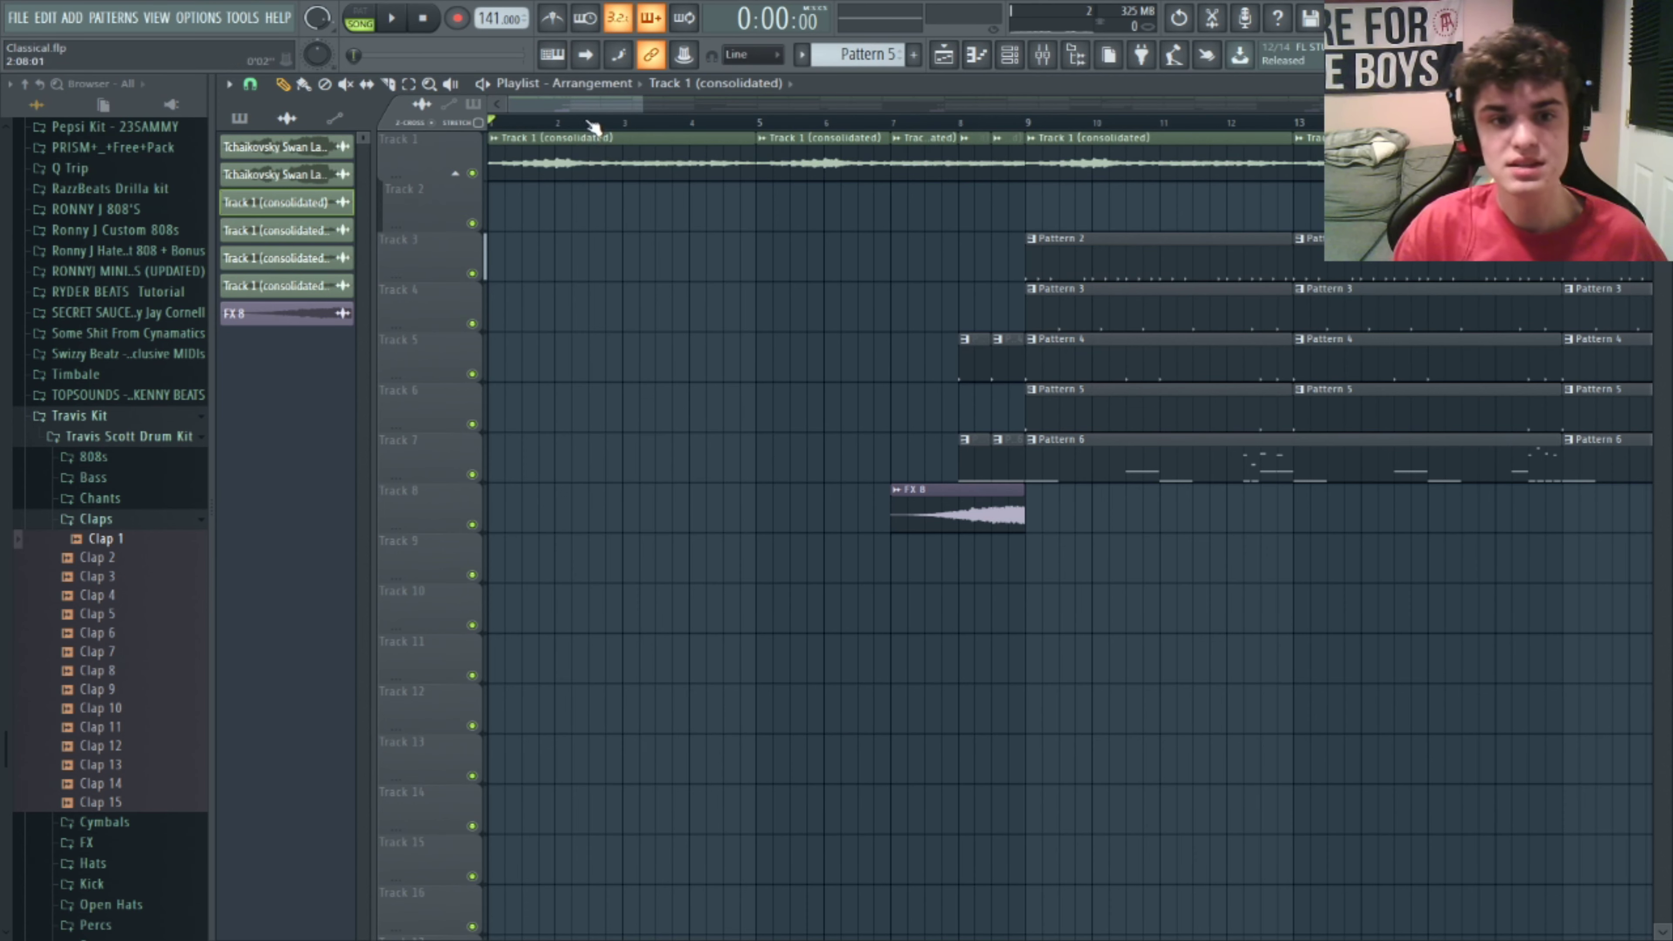
scroll(602, 124, "down", 2)
scroll(602, 125, "up", 3)
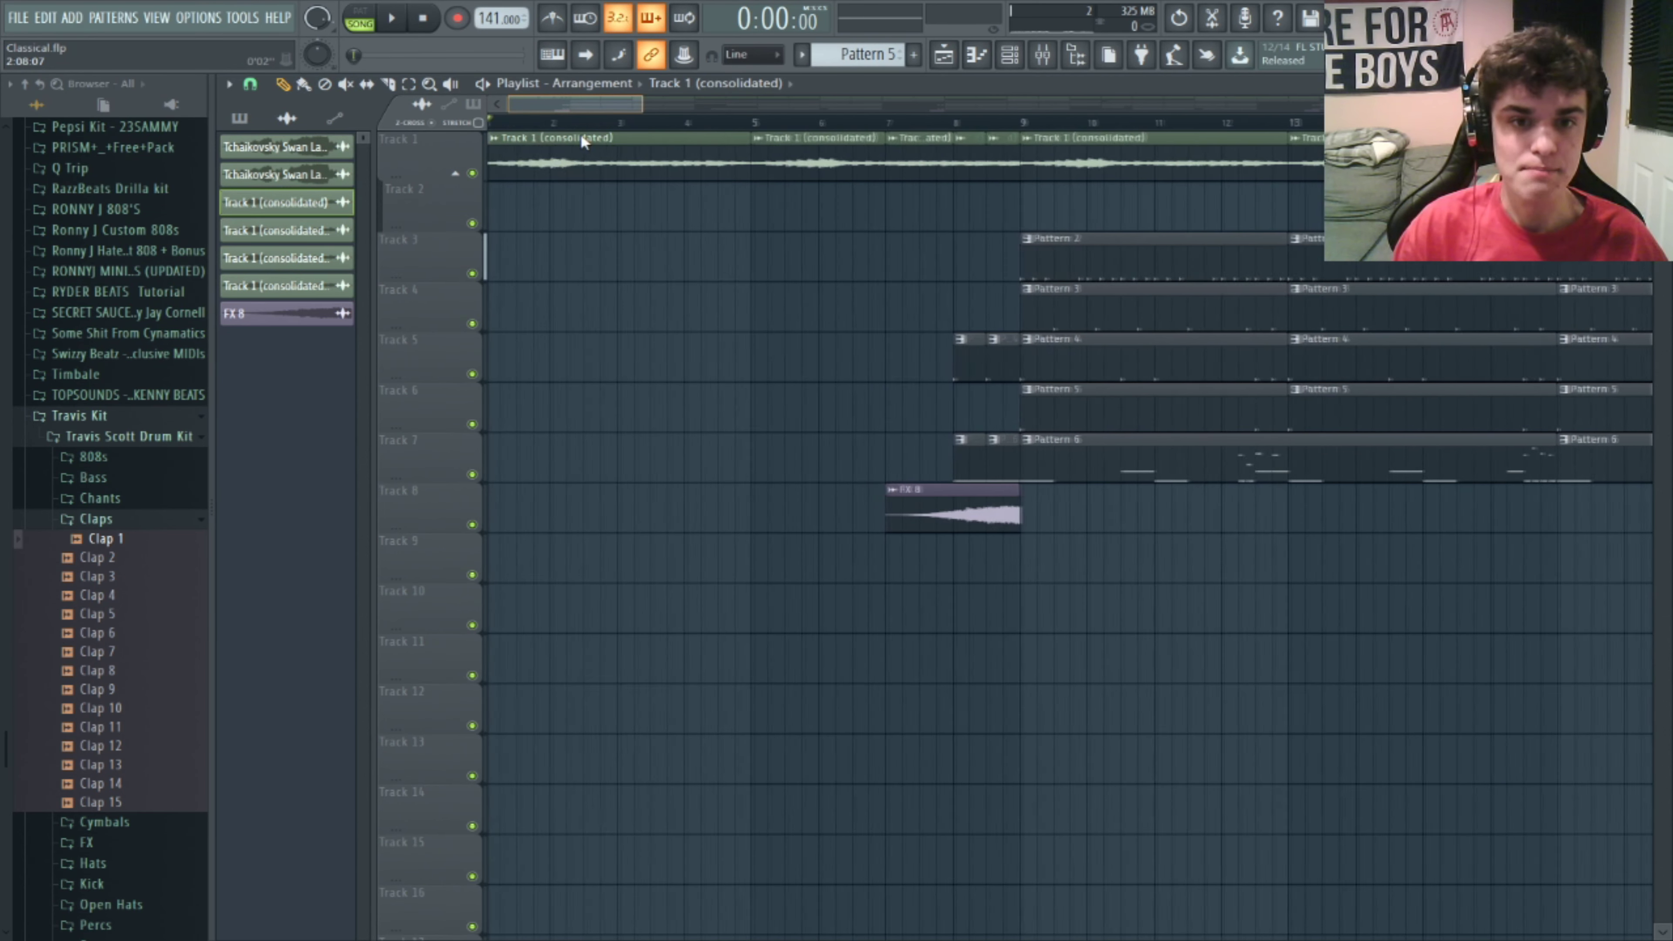
left_click(775, 124)
key("space")
left_click(891, 123)
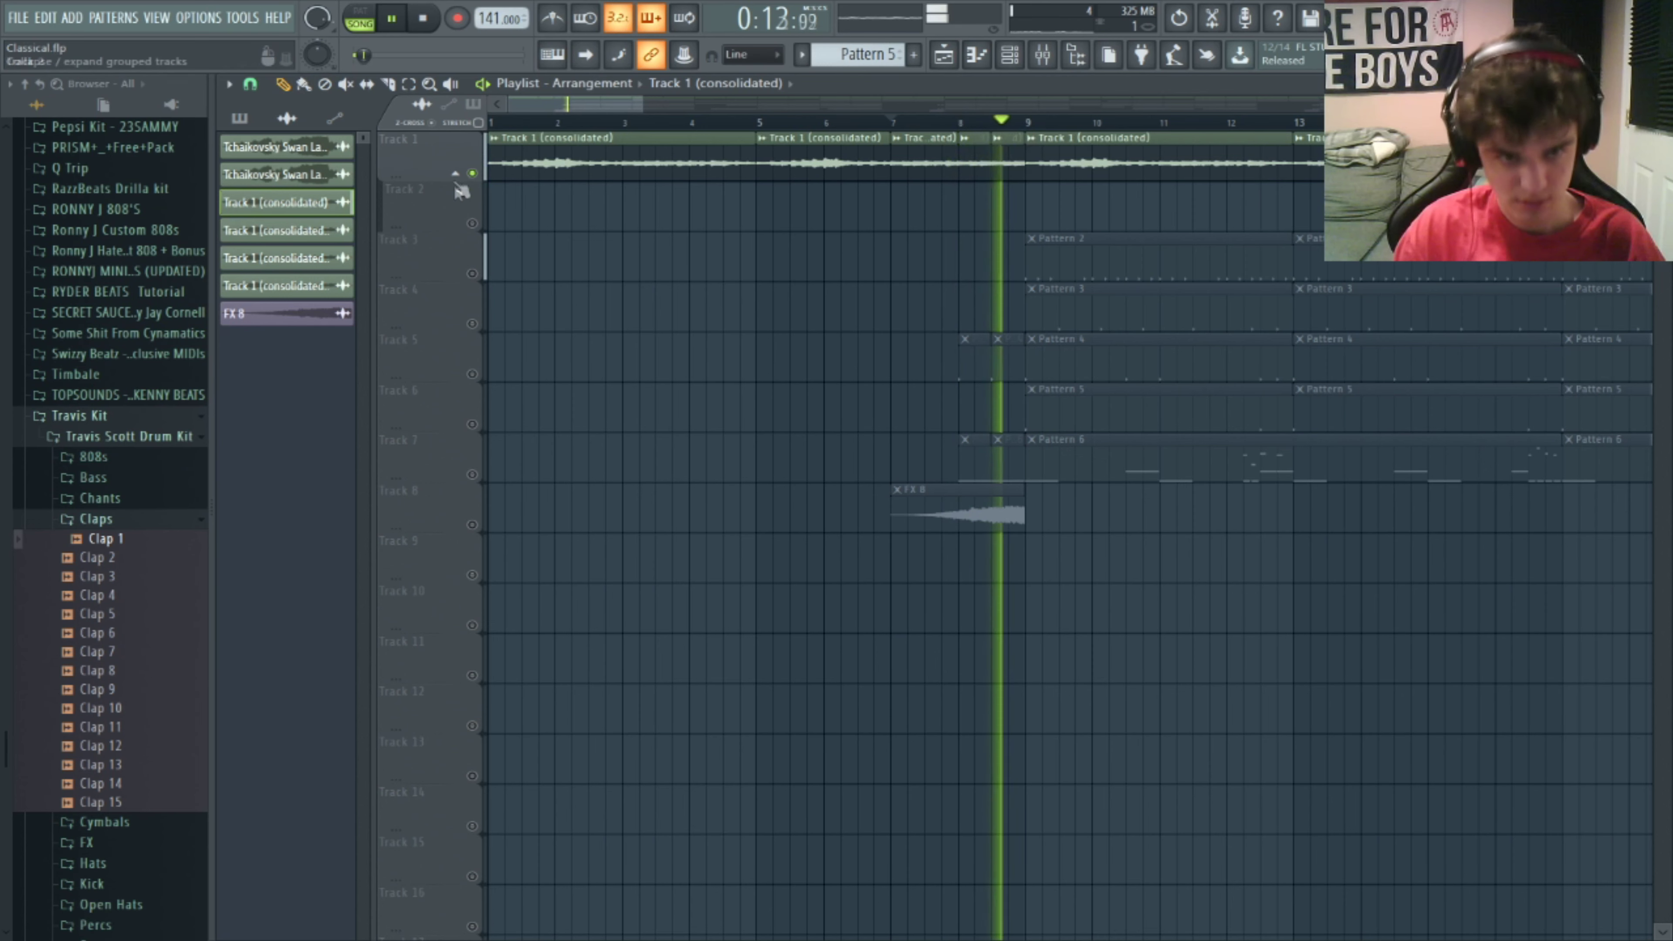
key("space")
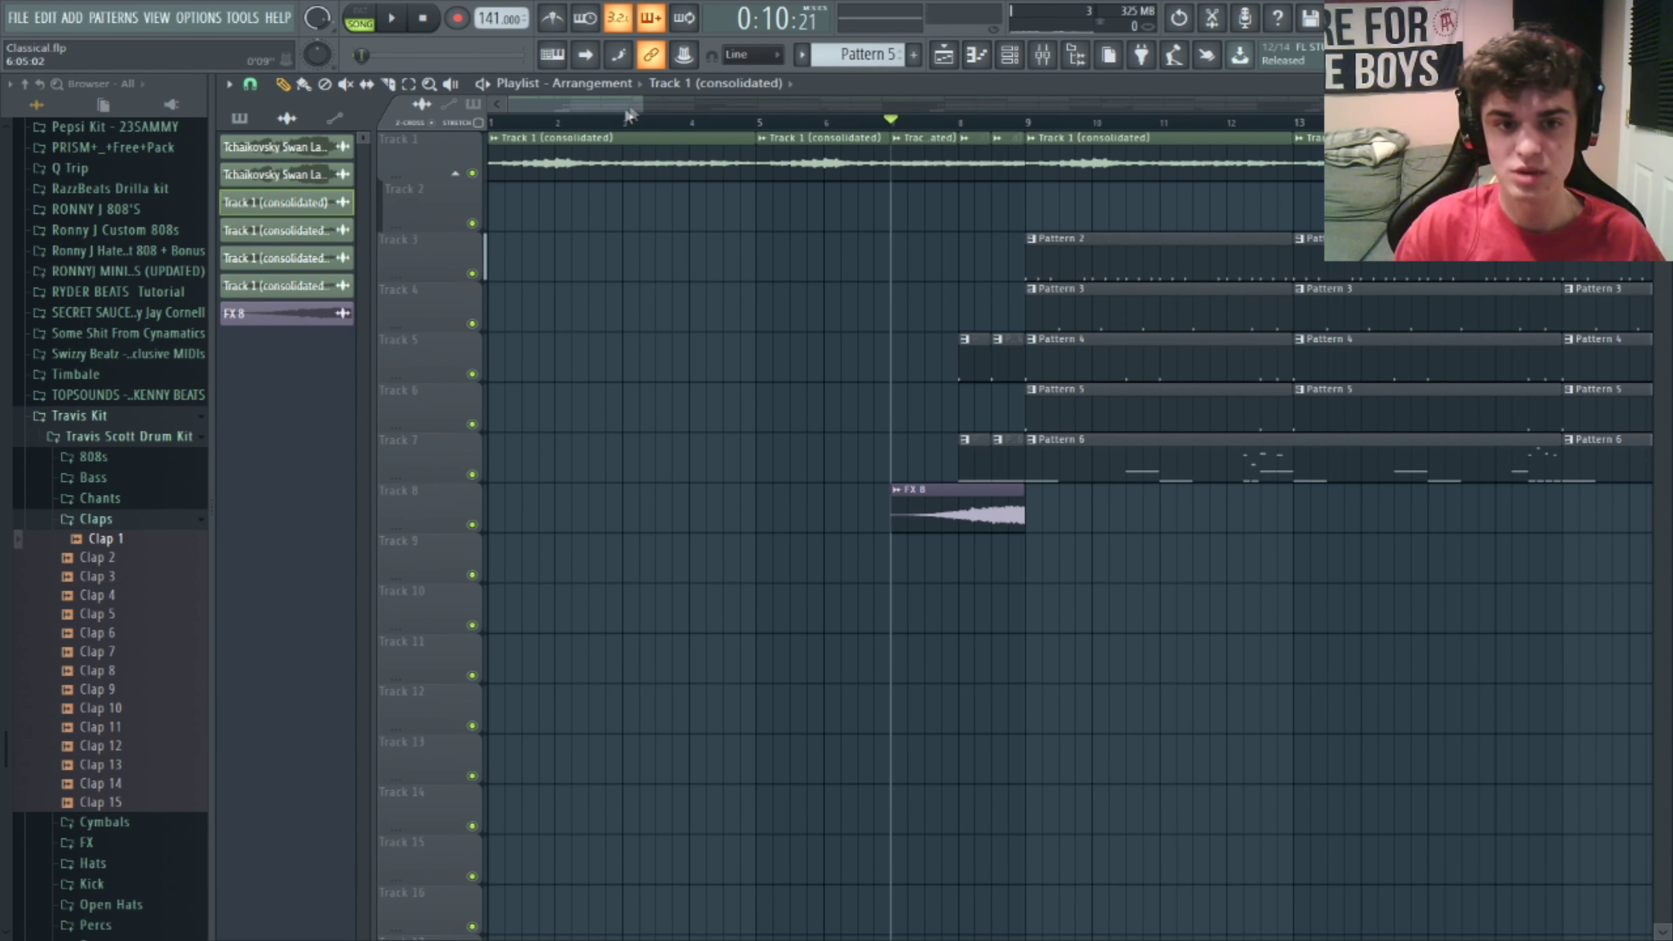
- Audition the FX 8 riser on Track 8 in solo from bar 8, then restore all tracks
left_click(960, 123)
right_click(471, 525)
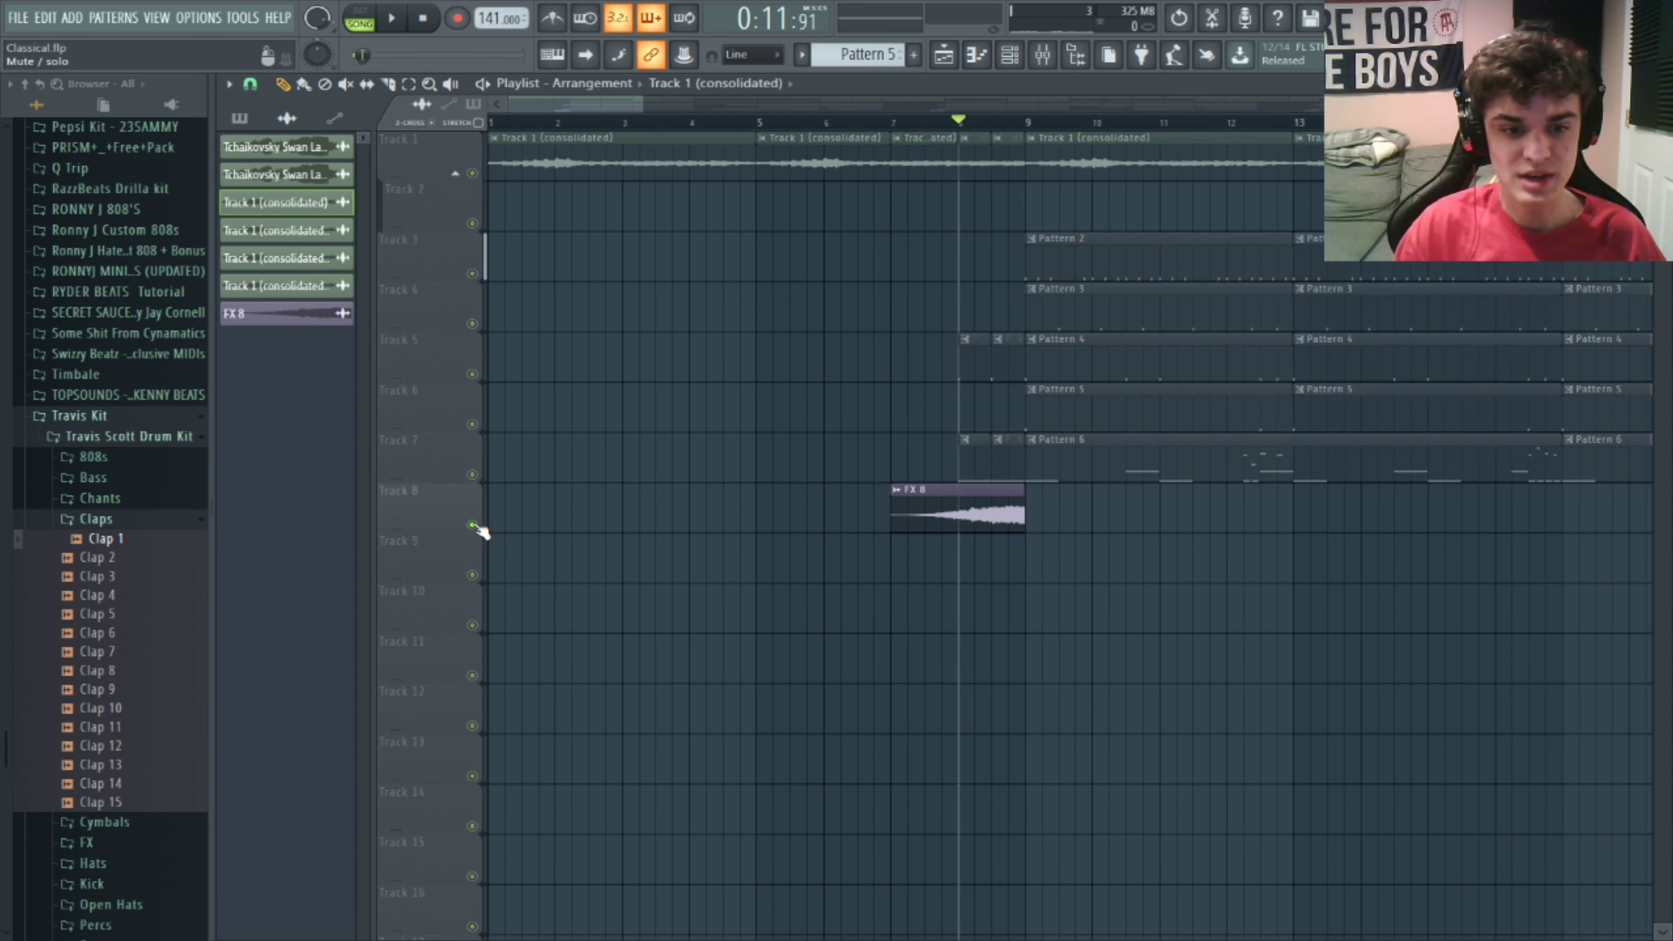
key("space")
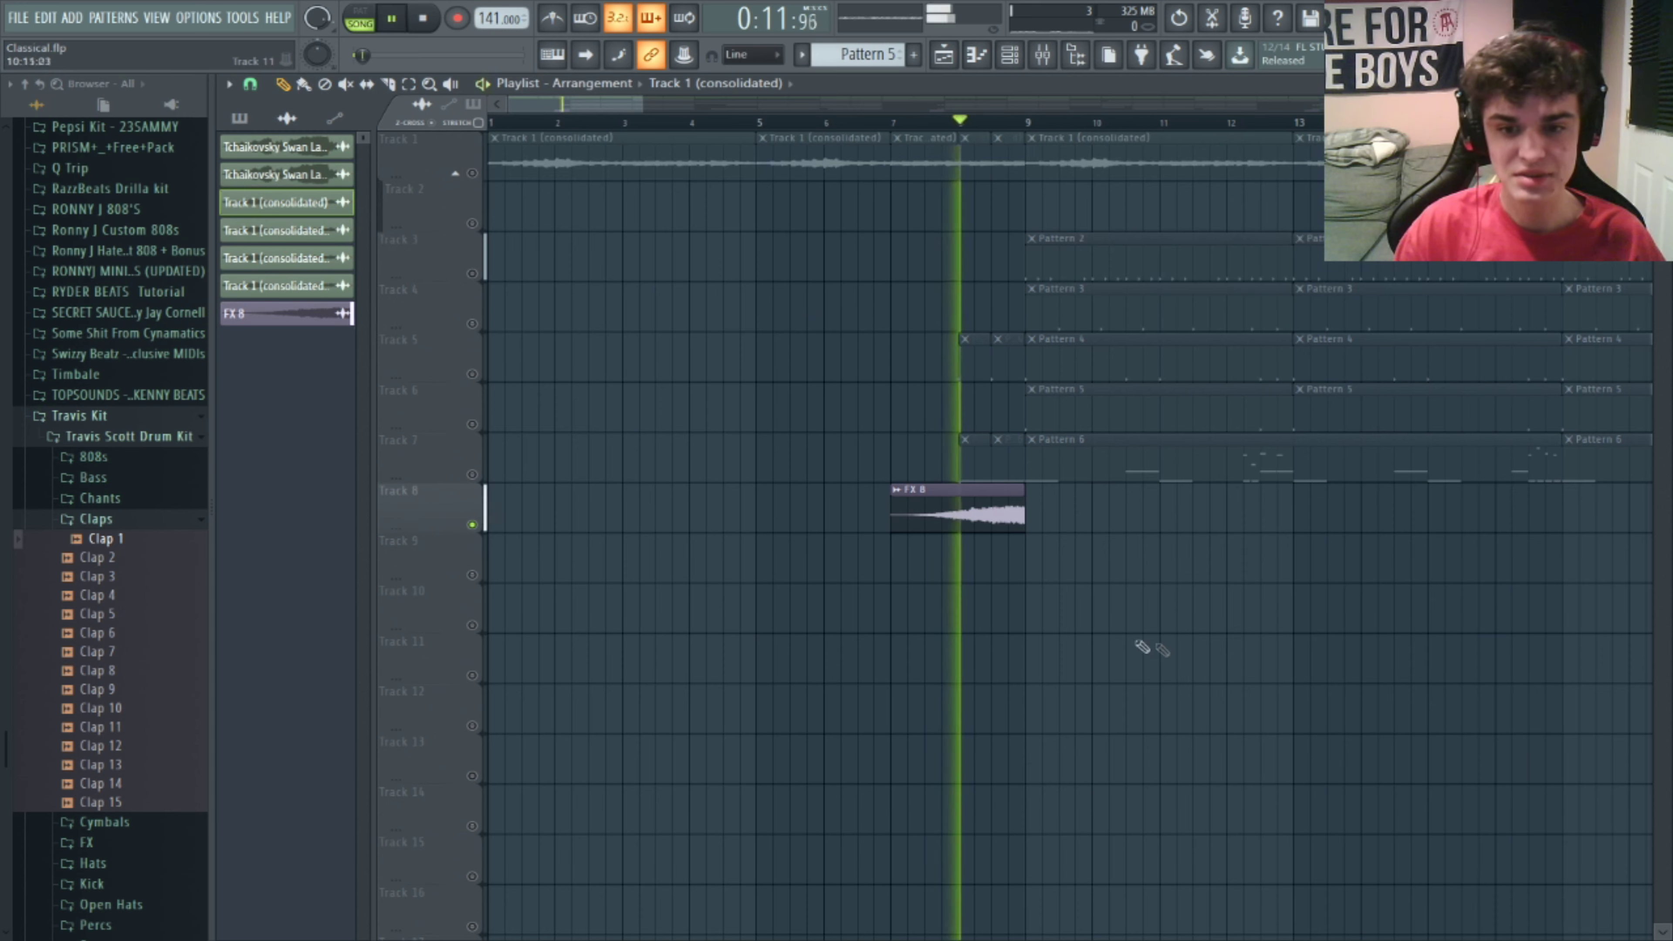
key("space")
right_click(472, 524)
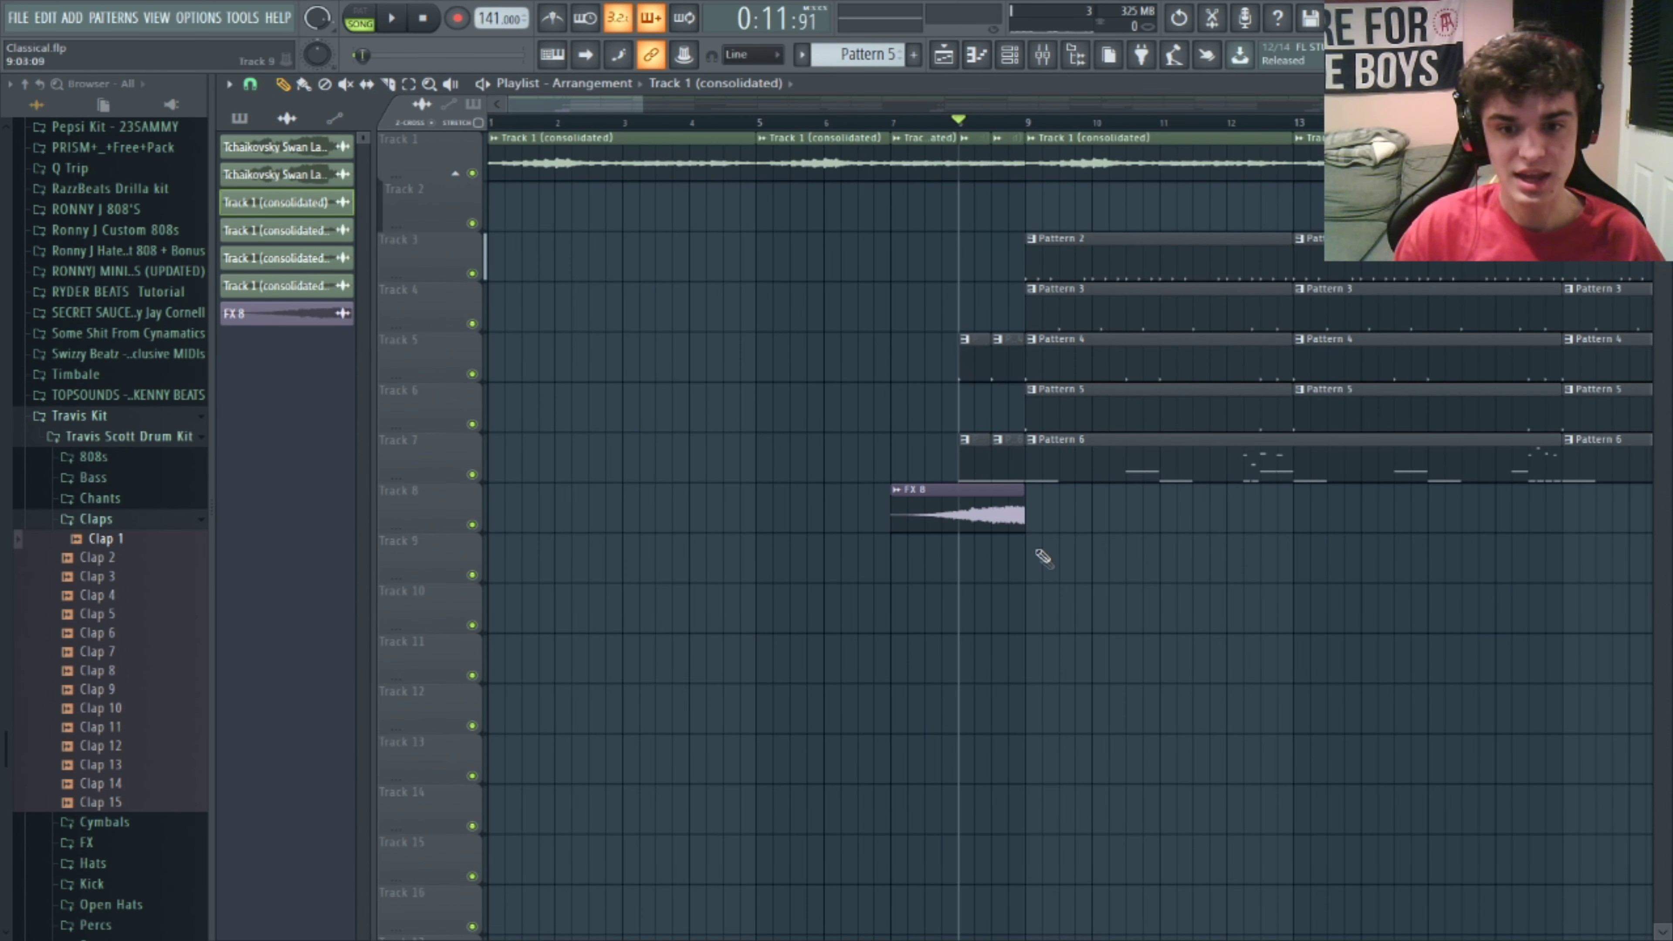
- Examine the arrangement's sections from bar 9 through the second FX 8 riser before bar 57
left_click_drag(636, 110, 860, 105)
left_click_drag(548, 123, 560, 198)
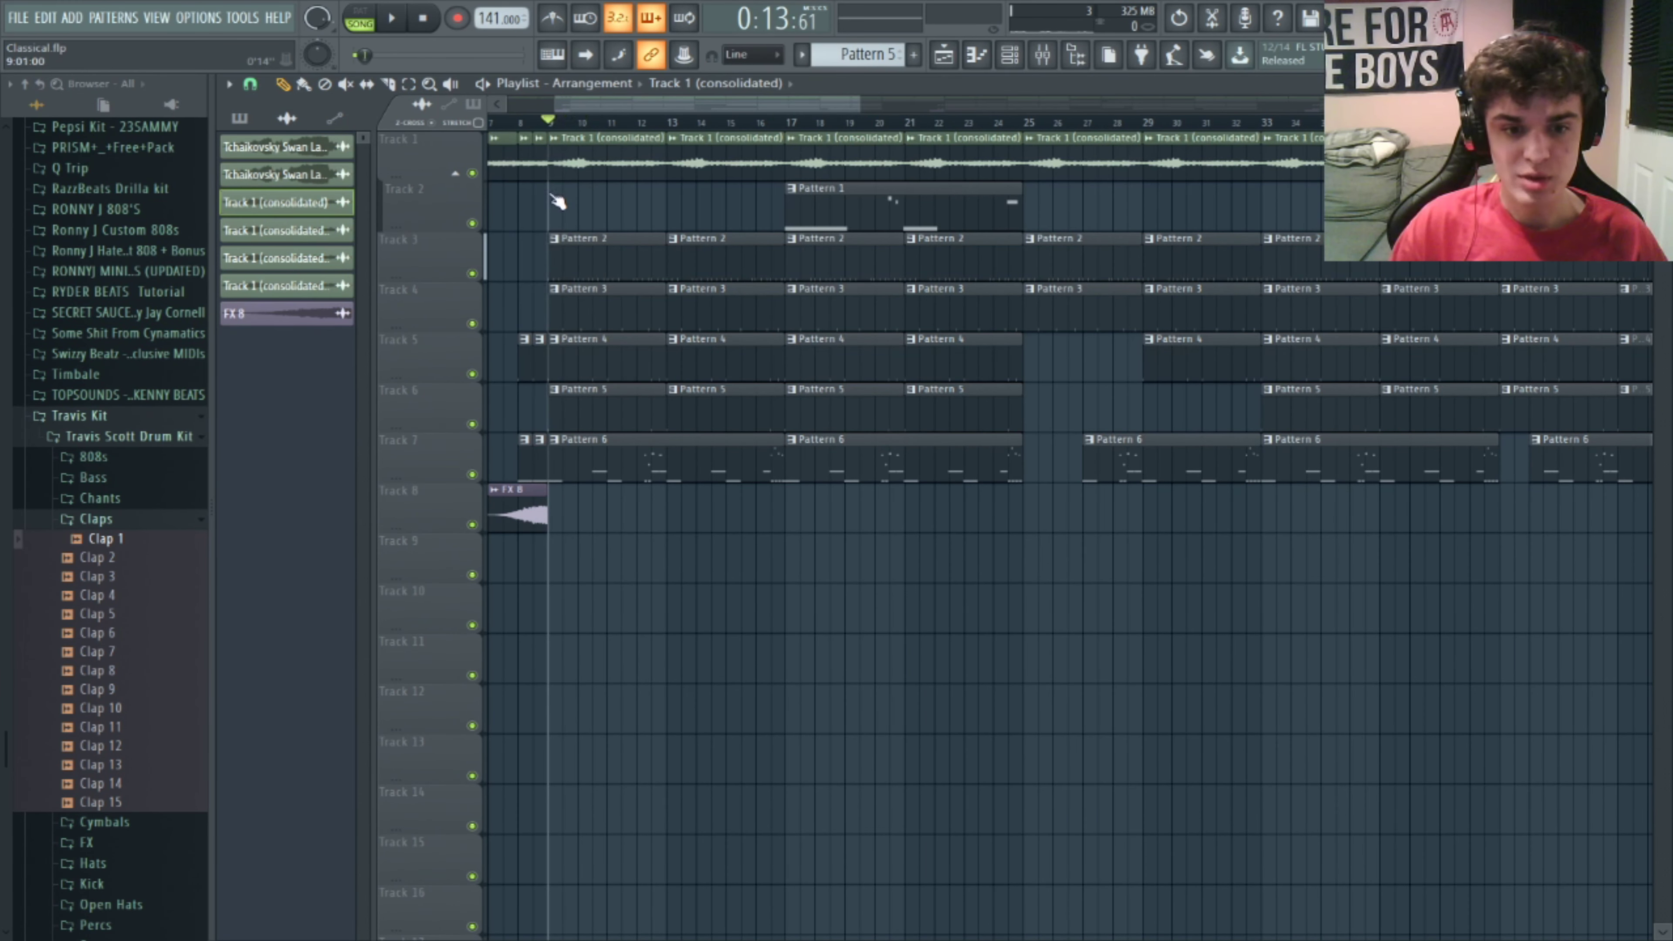
left_click(787, 122)
left_click_drag(847, 112, 1054, 103)
left_click_drag(807, 129, 1154, 125)
left_click_drag(844, 109, 999, 104)
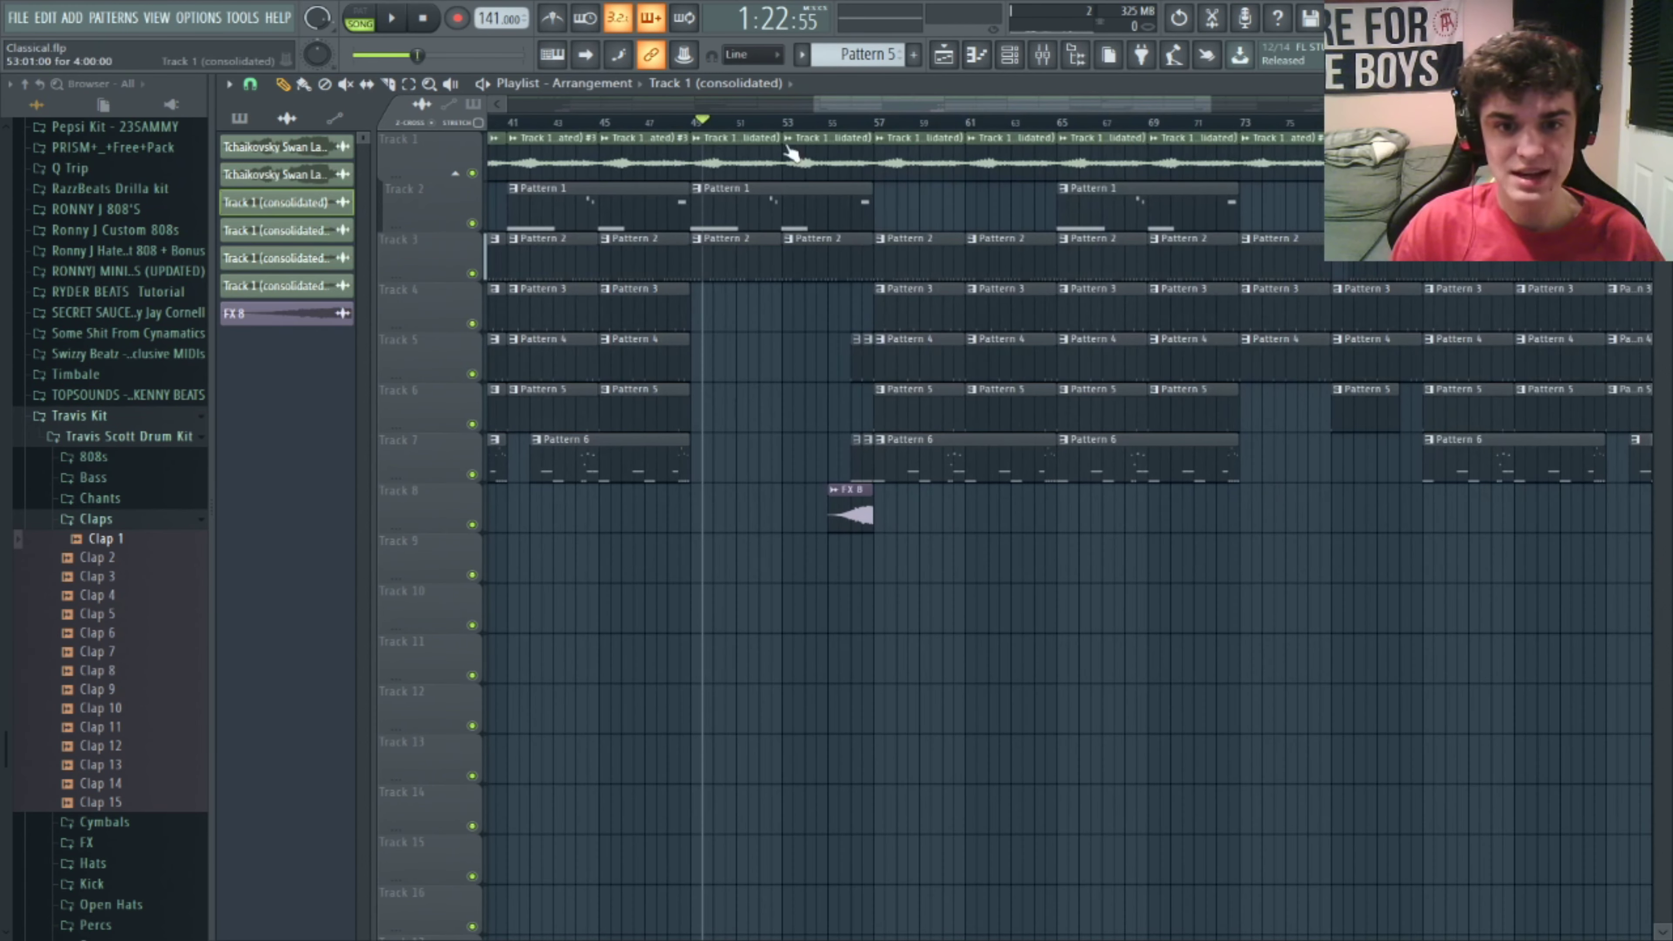
left_click(790, 124)
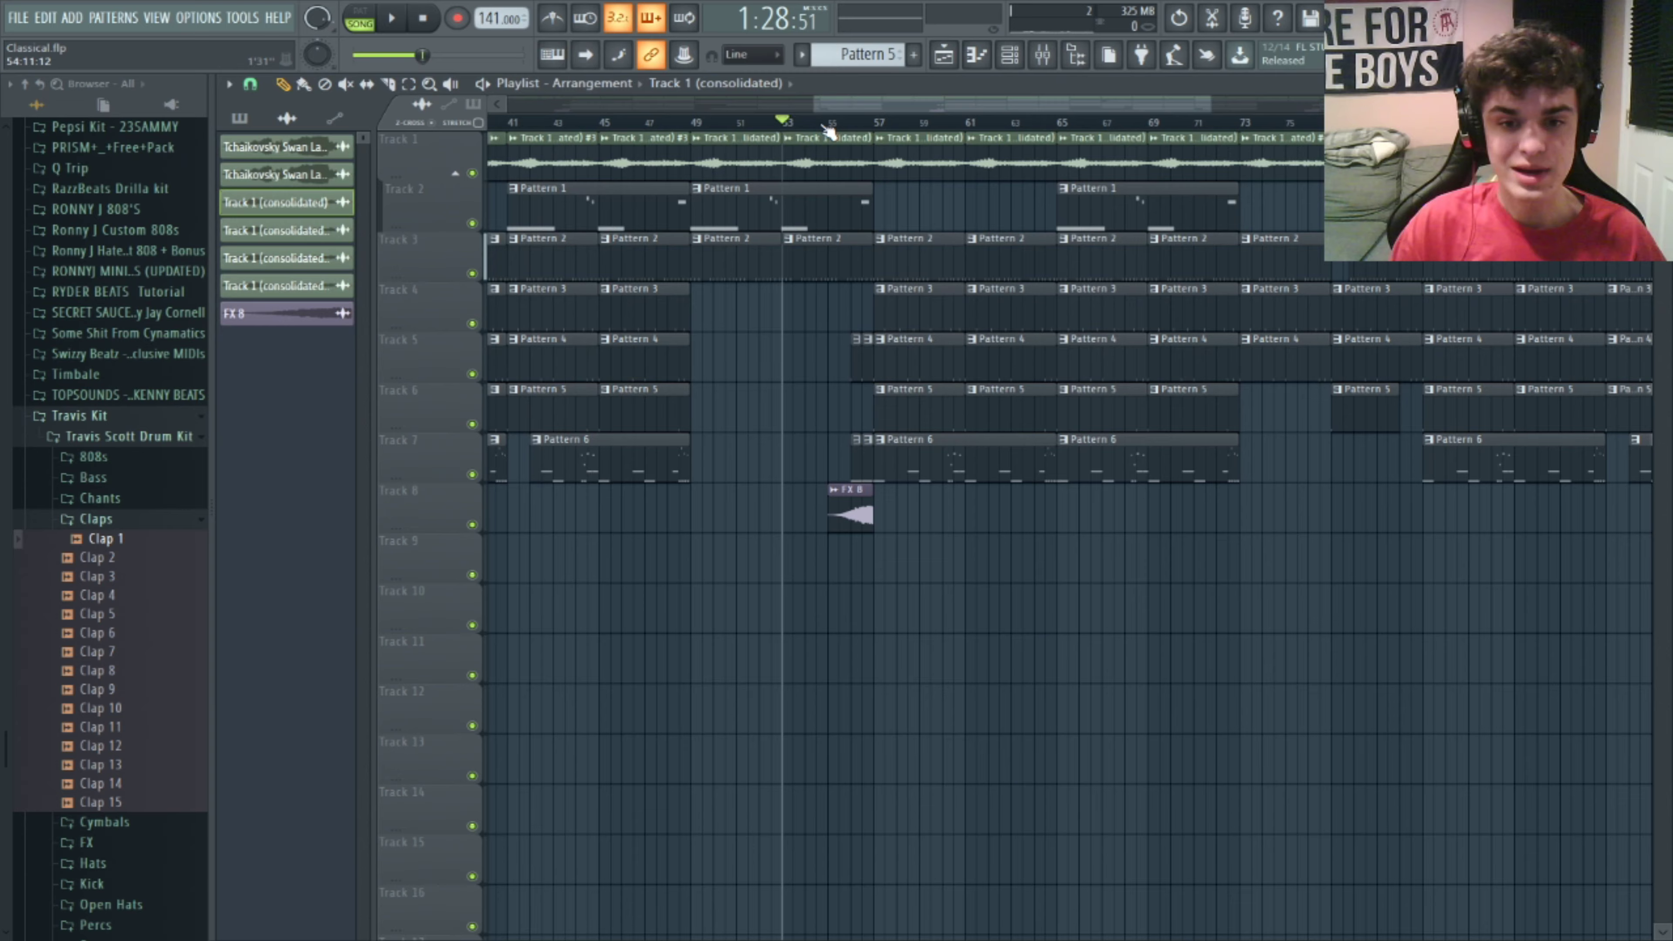
- Play the sample on Track 1 in solo from bar 45, and move the playback position to bar 73
mouse_move(805, 108)
left_mouse_down()
mouse_move(1127, 97)
mouse_move(808, 102)
left_mouse_up()
left_click(741, 122)
right_click(476, 174)
key("space")
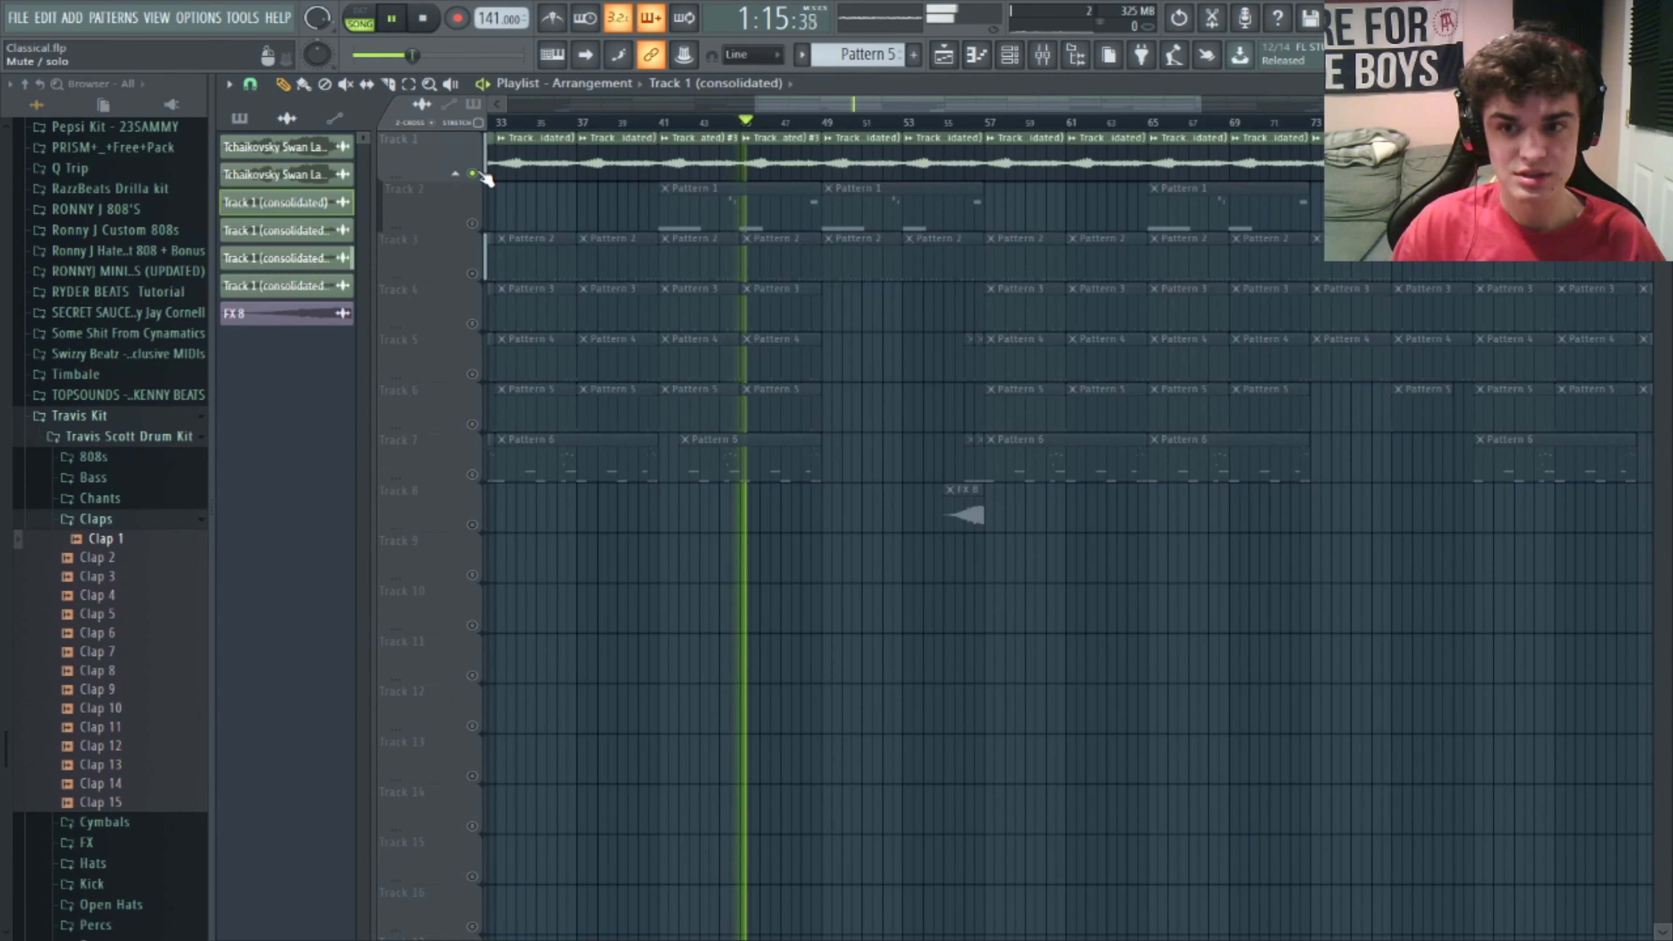
key("space")
left_click(1311, 123)
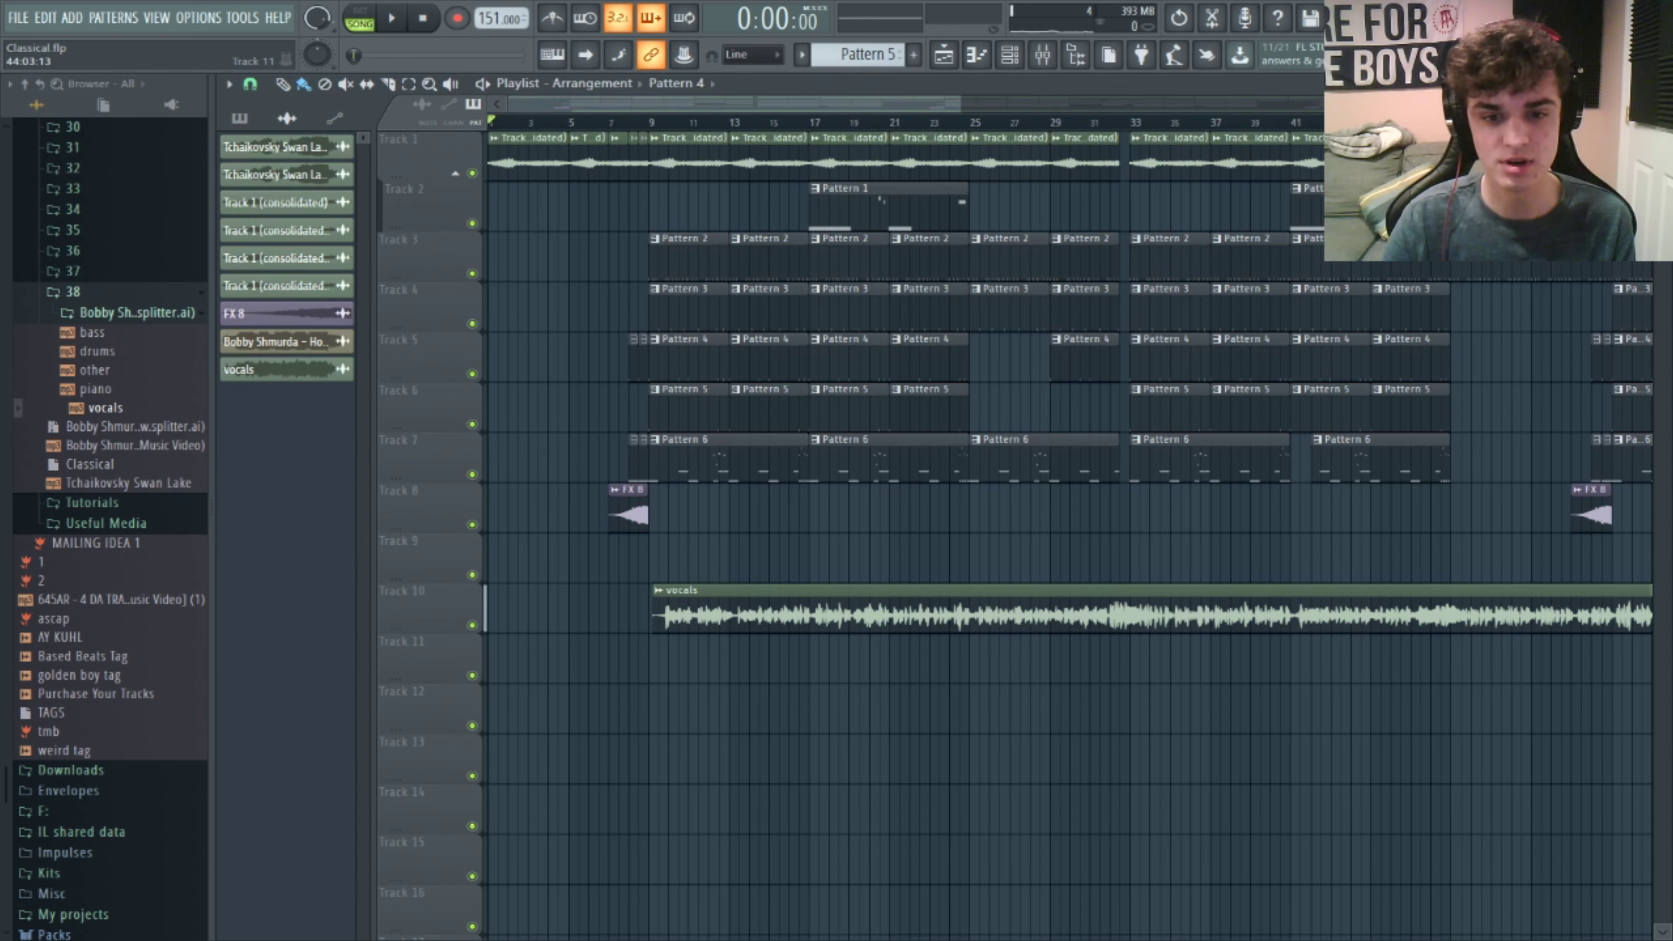
- Select the Bobby Shmurda audio clip among the project's audio clips
left_click(280, 340)
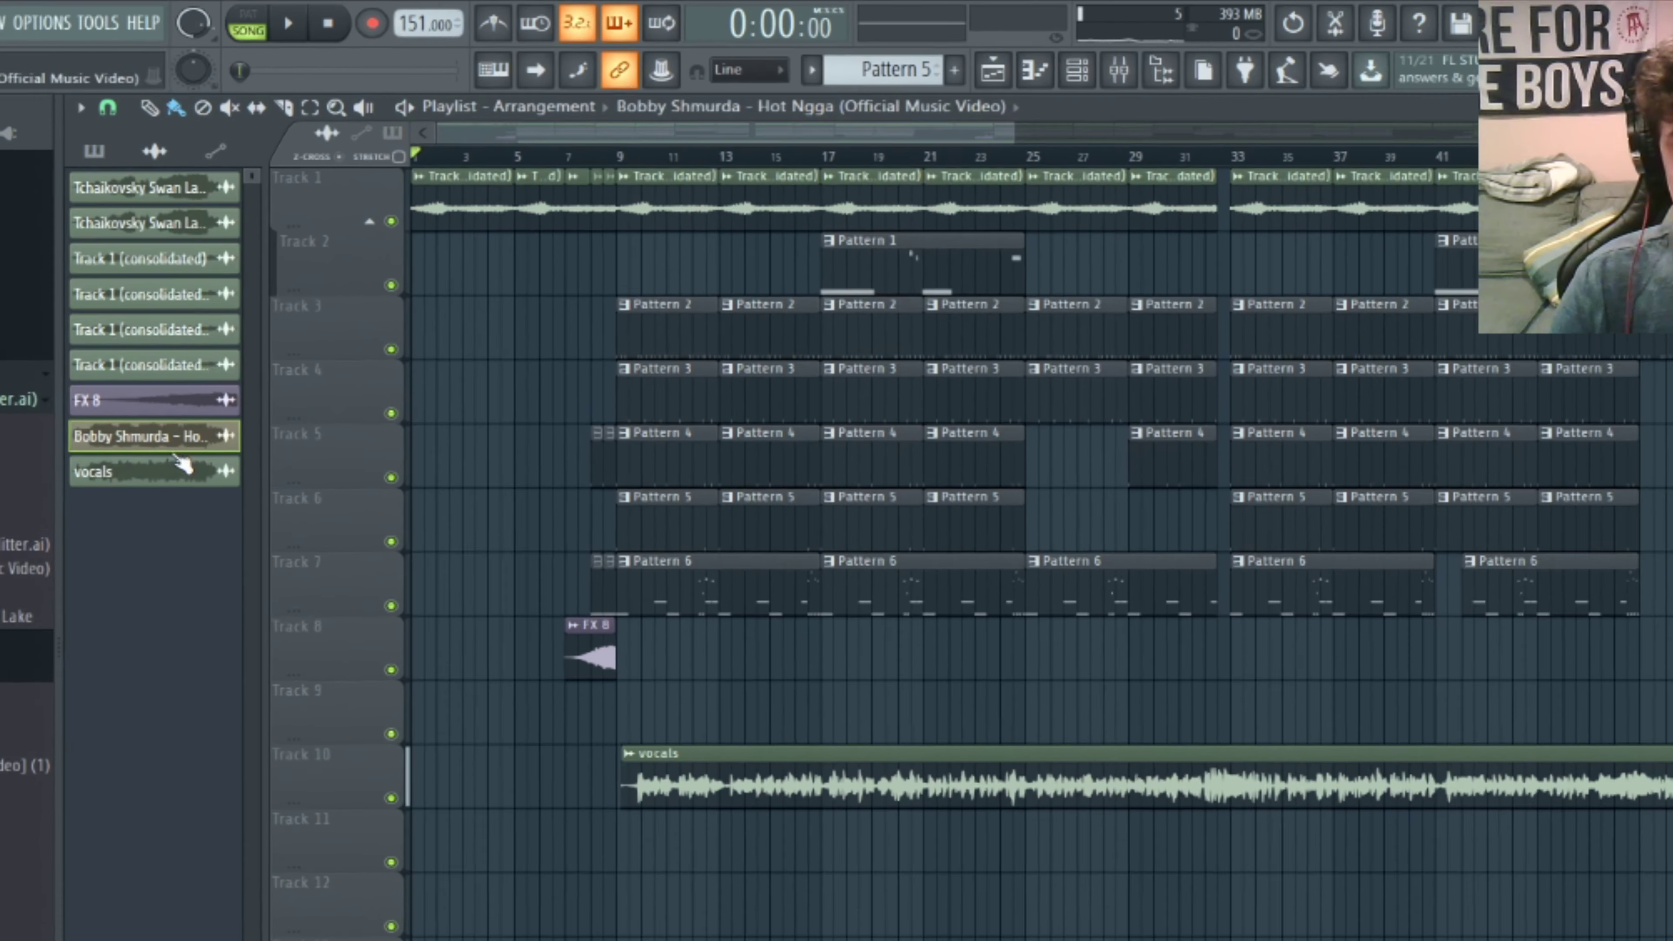